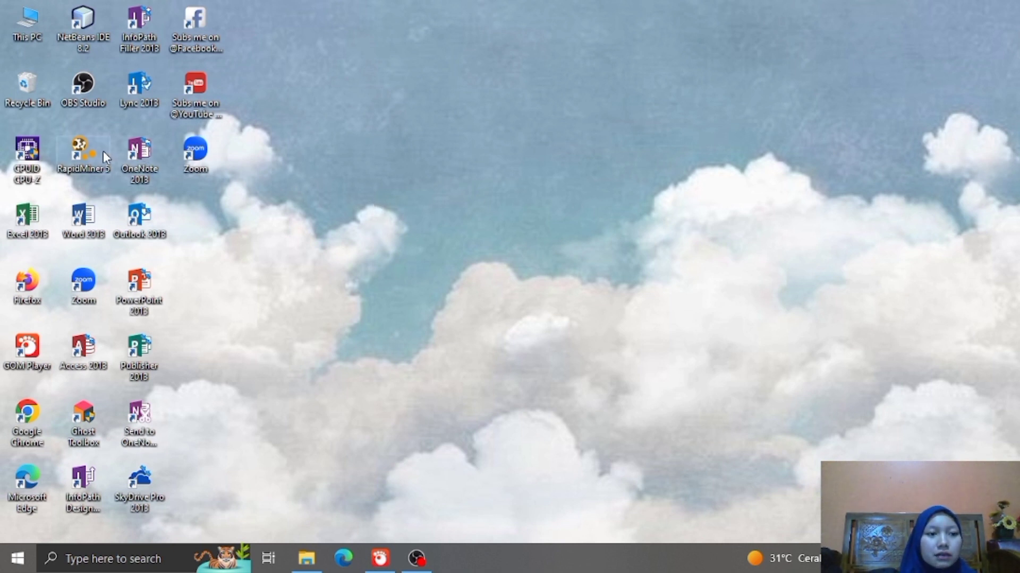
# Launch RapidMiner and create a new process.
pyautogui.doubleClick(77, 155)
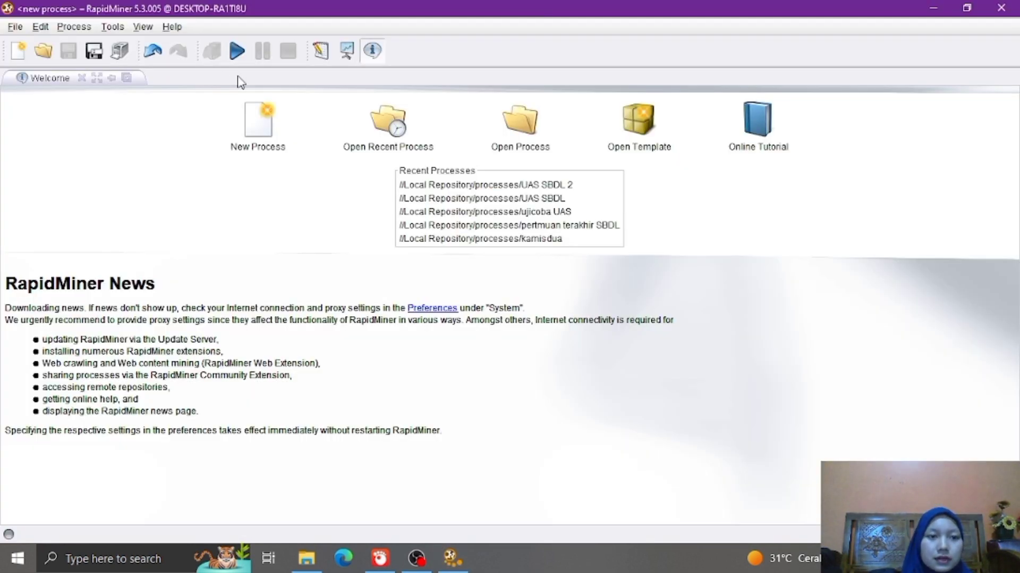
pyautogui.click(258, 137)
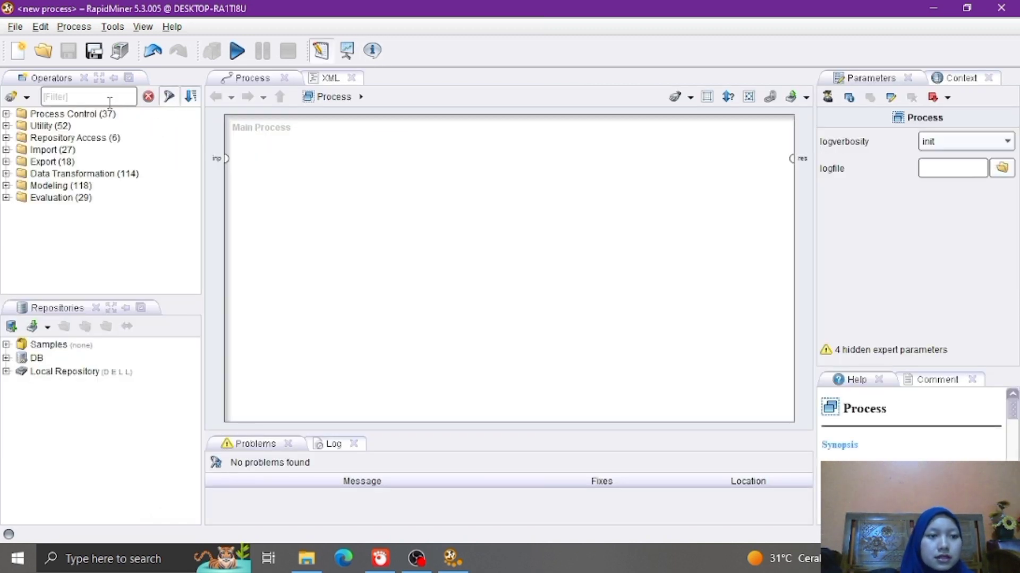
# Find the Read Excel operator by filtering for "read exc" and add it to the main process.
pyautogui.click(99, 99)
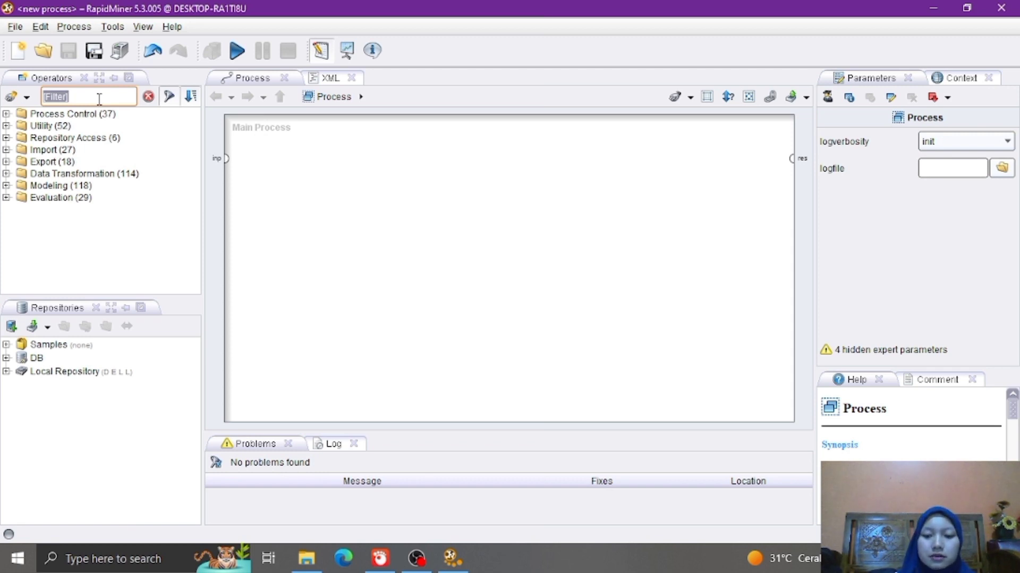
pyautogui.write('rea')
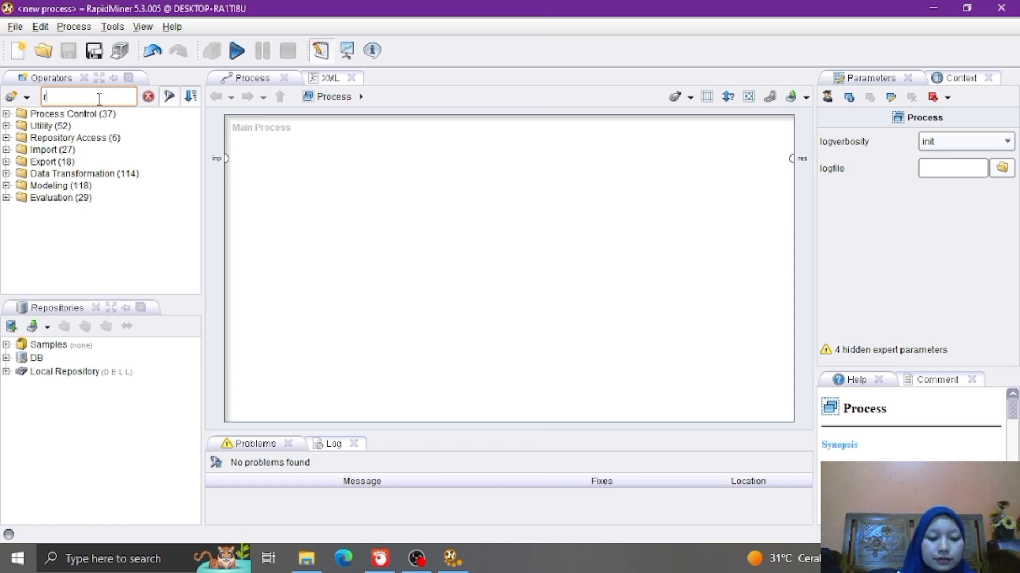
pyautogui.write('d exc')
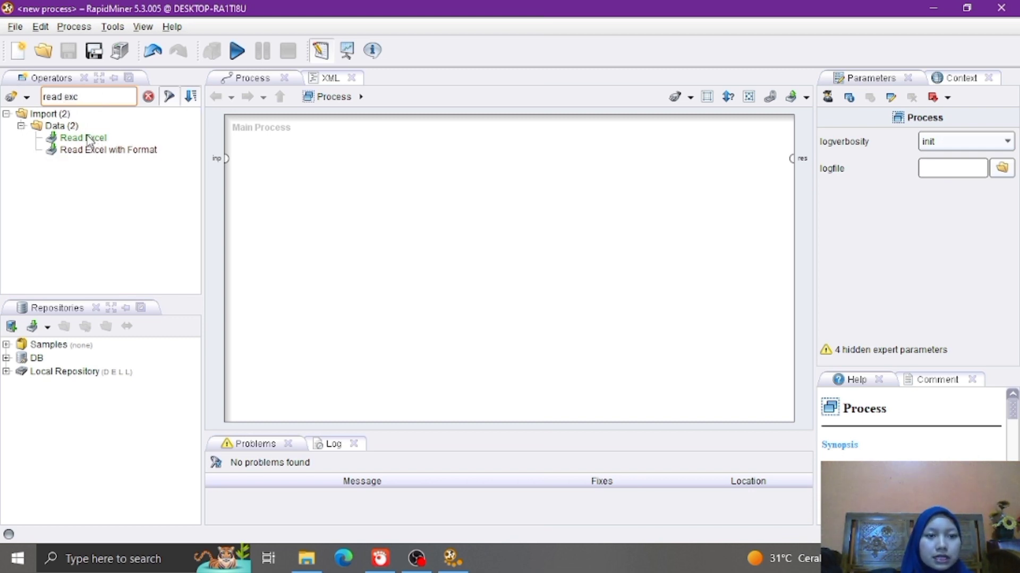
pyautogui.moveTo(89, 141); pyautogui.dragTo(272, 166)
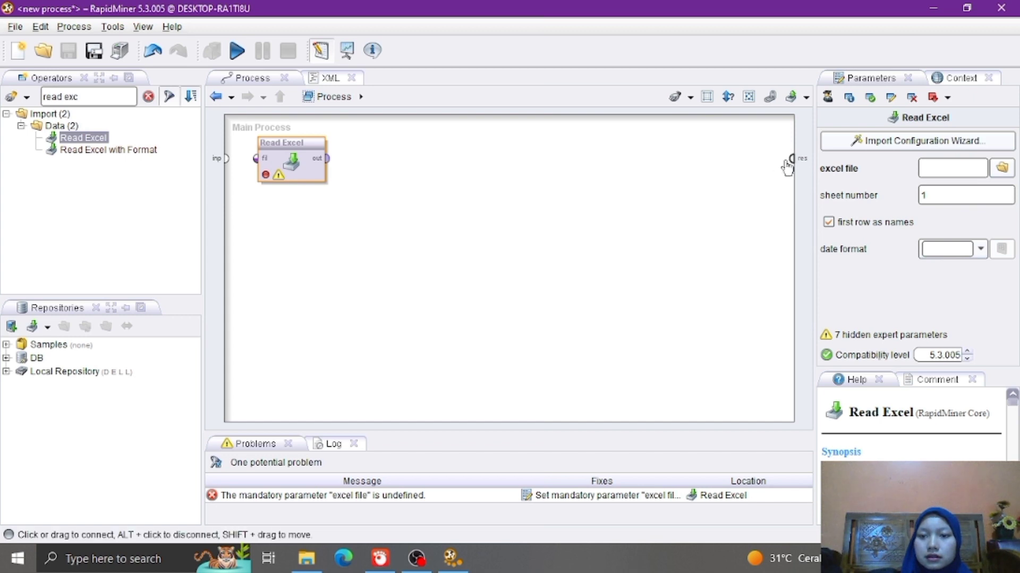
# Load traning_restaurant.xlsx in Read Excel's import wizard, accepting the default sheet, cell range and annotations up to the attribute definitions.
pyautogui.click(853, 143)
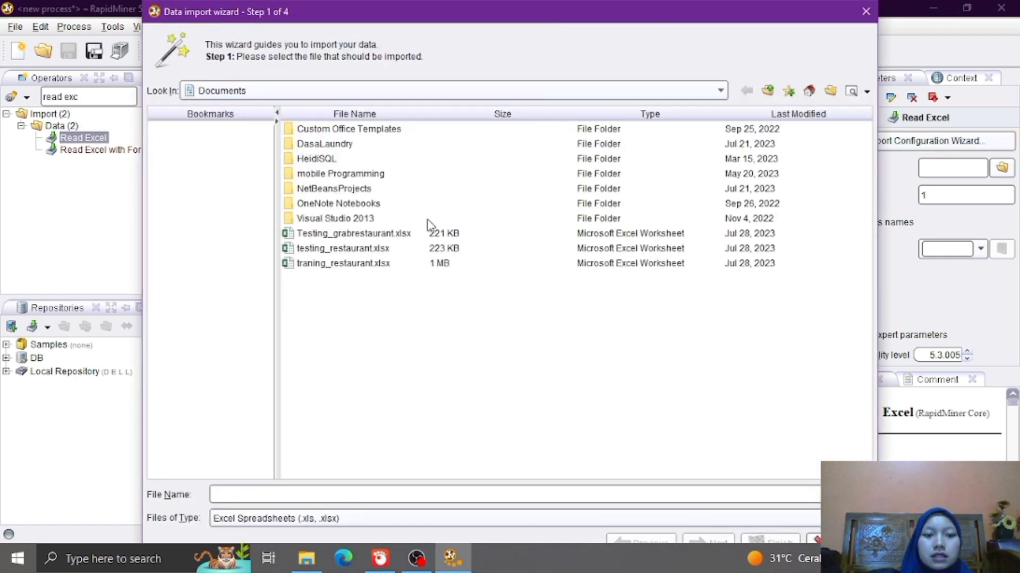
pyautogui.click(357, 264)
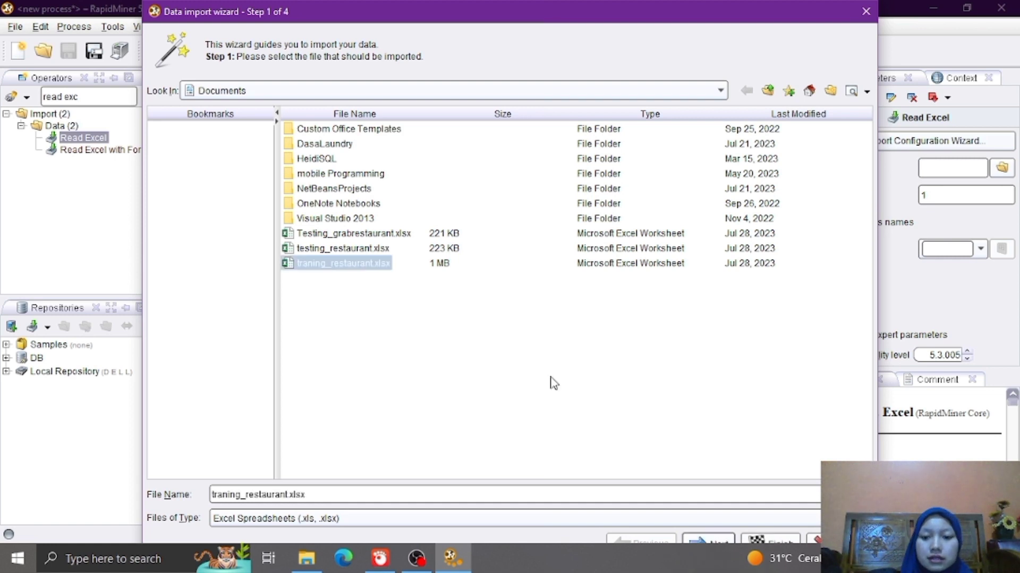
pyautogui.click(707, 540)
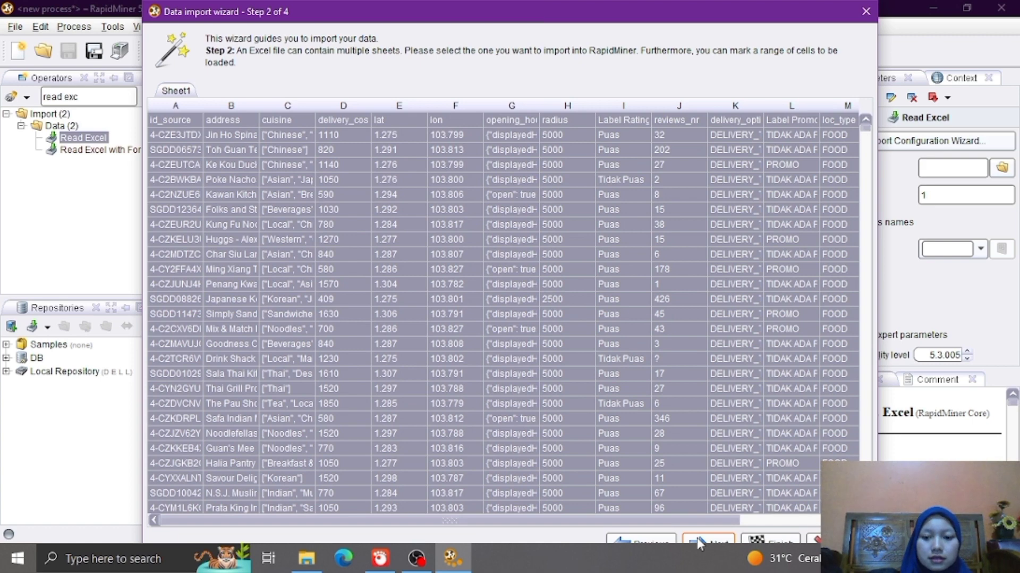
pyautogui.click(700, 543)
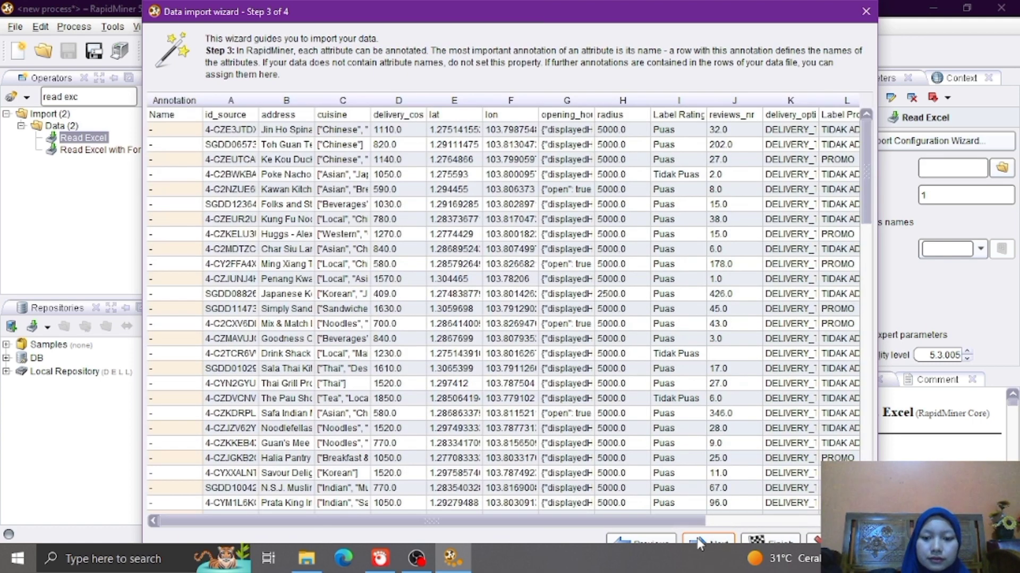
pyautogui.click(699, 543)
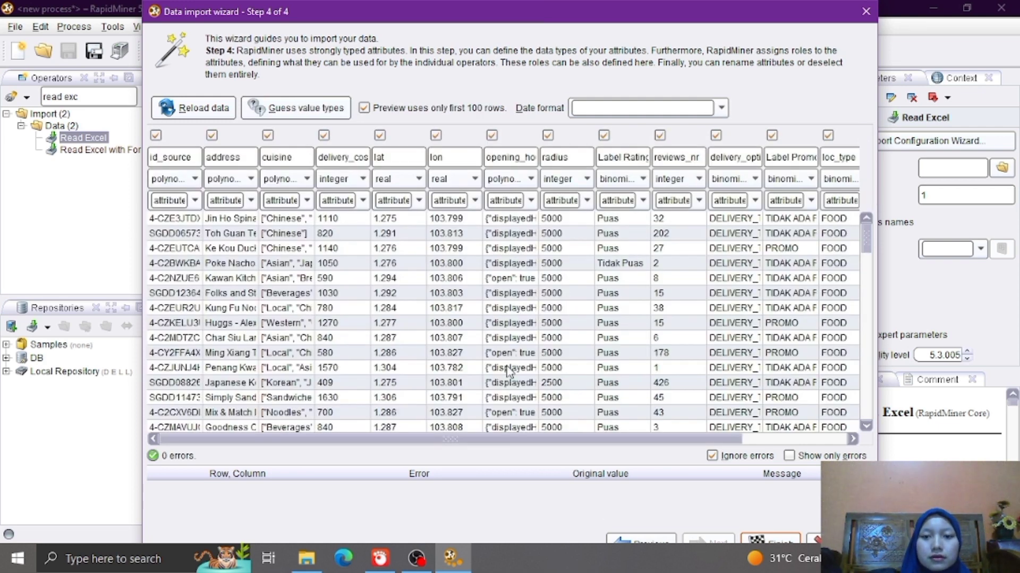
# Assign the label role to the Label Rating column and finish the Excel import.
pyautogui.click(643, 203)
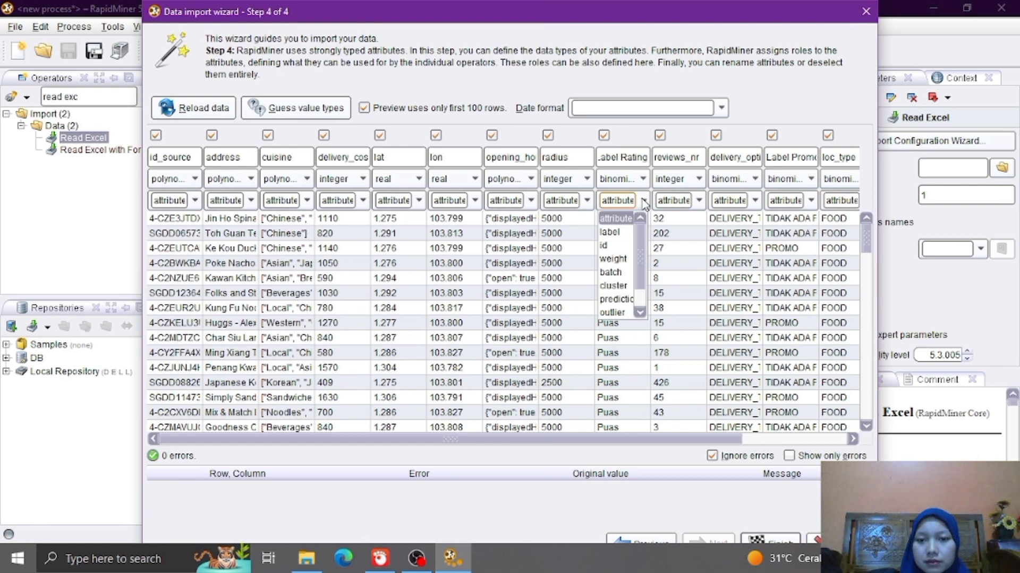
pyautogui.click(611, 233)
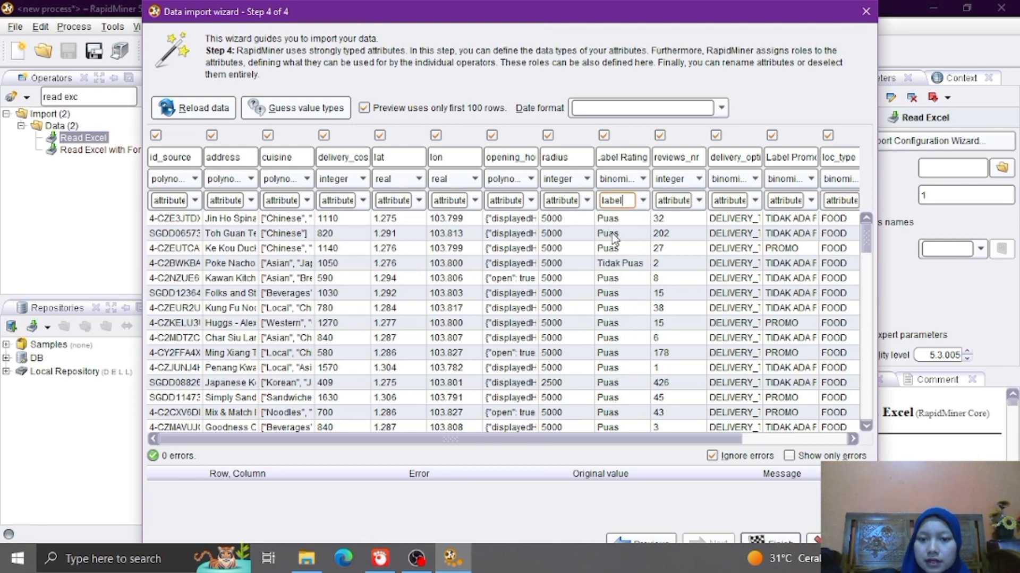
pyautogui.click(754, 538)
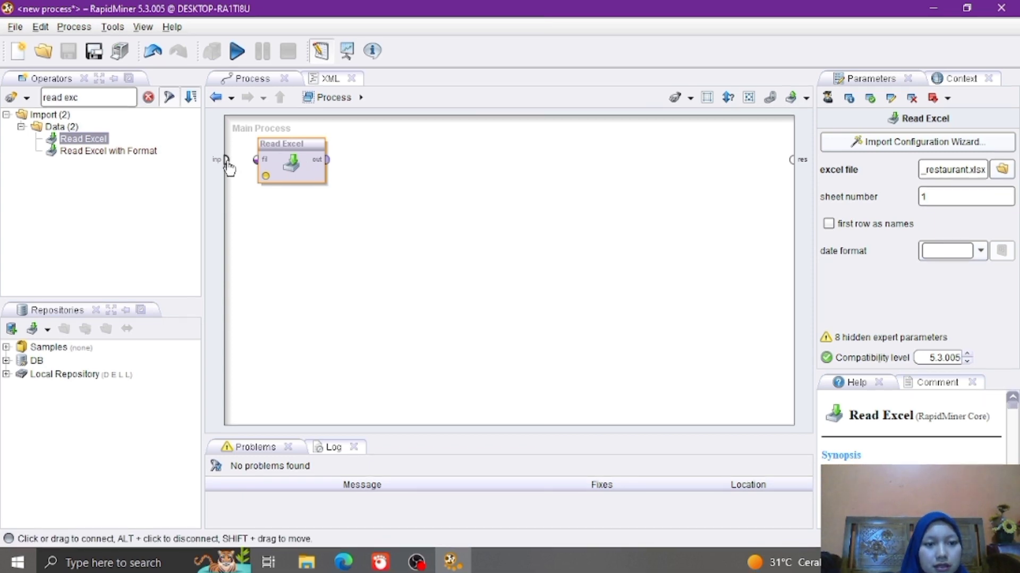
# Connect the process input to Read Excel's file port and add a Multiply operator below Read Excel.
pyautogui.moveTo(227, 160); pyautogui.dragTo(255, 161)
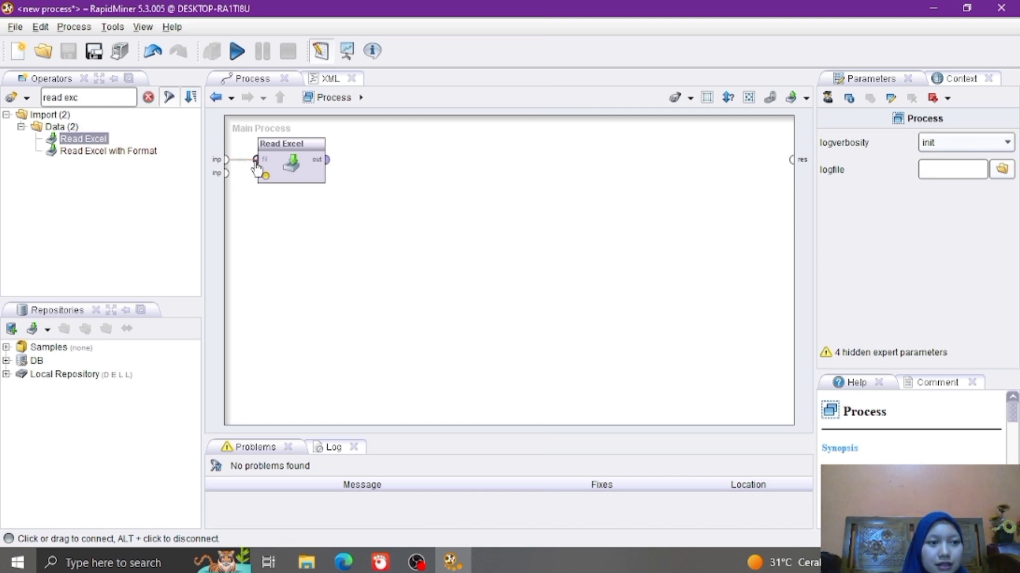
pyautogui.click(148, 97)
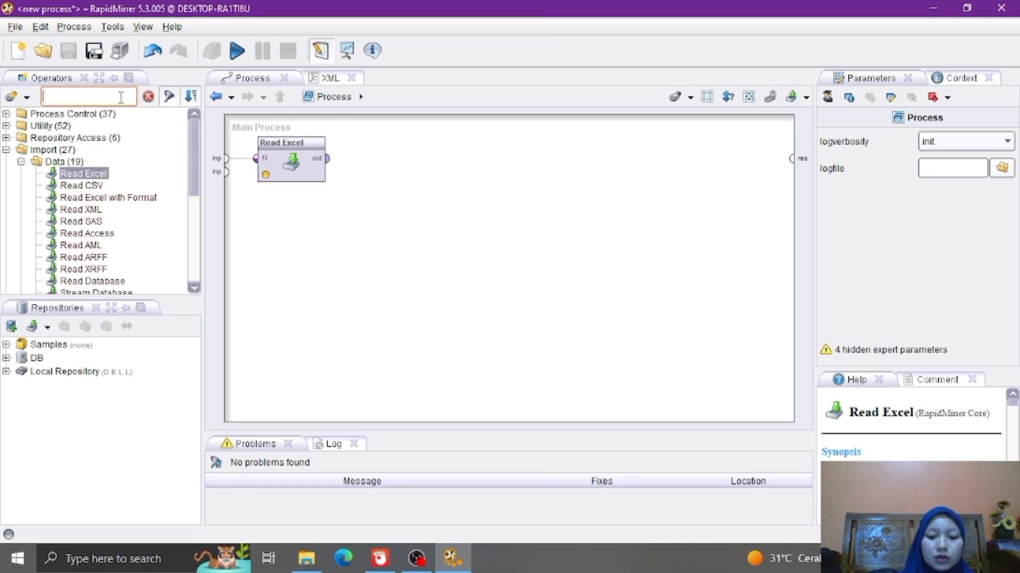
pyautogui.write('mu')
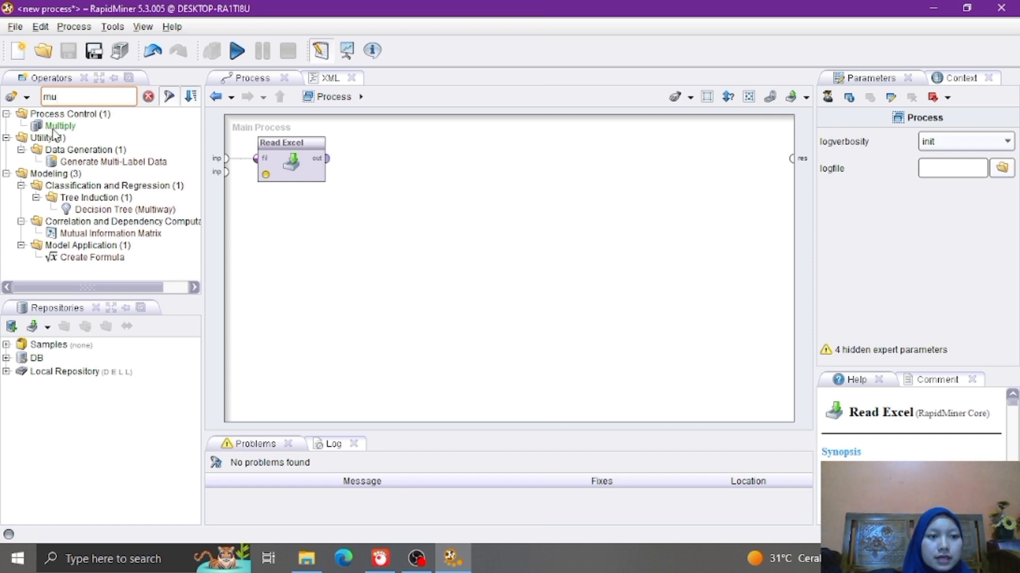
pyautogui.moveTo(53, 129); pyautogui.dragTo(304, 232)
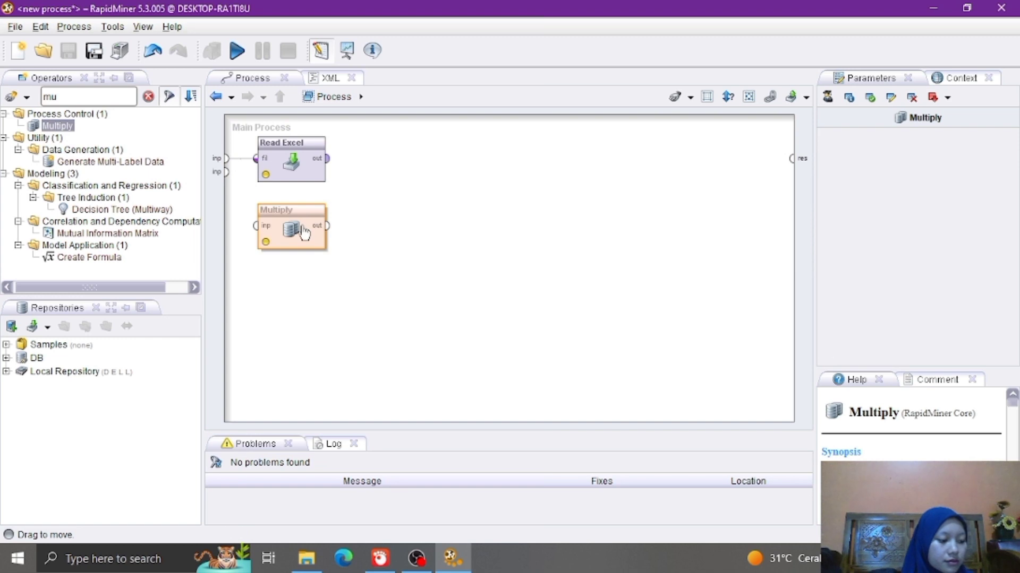
# Filter the operators for "valida" and add an X-Validation operator beside Read Excel in the main process.
pyautogui.doubleClick(82, 97)
pyautogui.press('BackSpace')
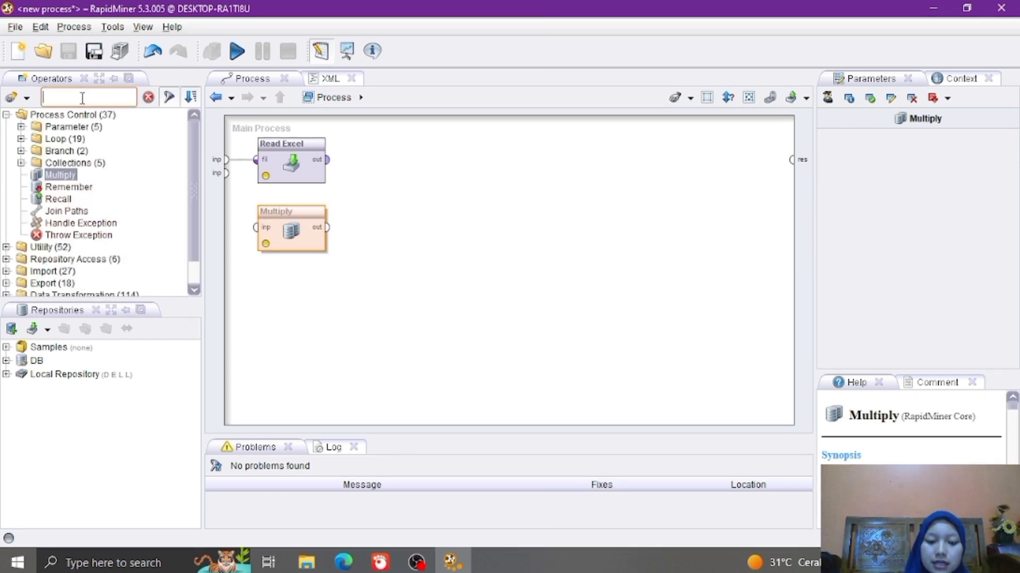
pyautogui.write('va')
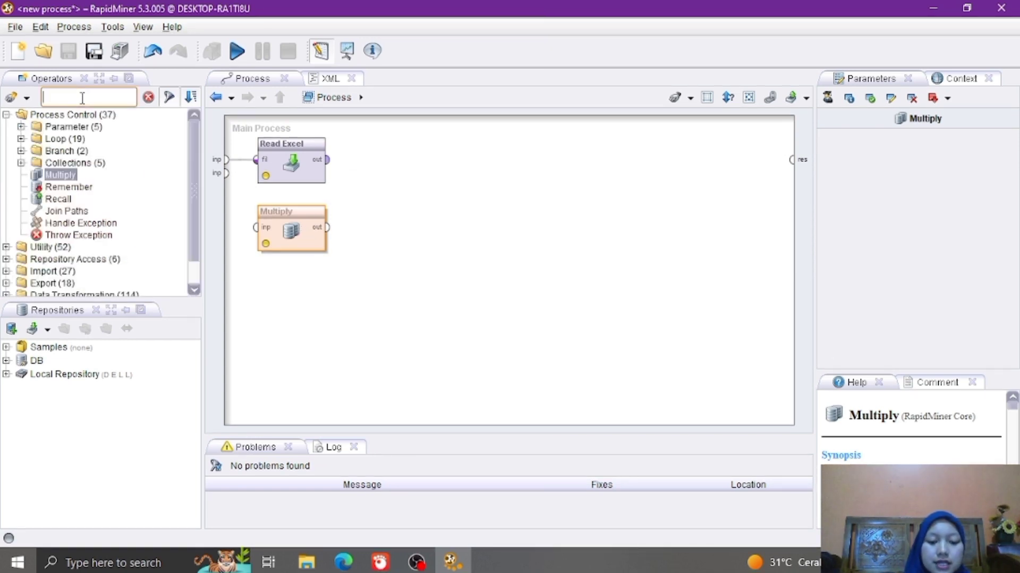
pyautogui.write('lida')
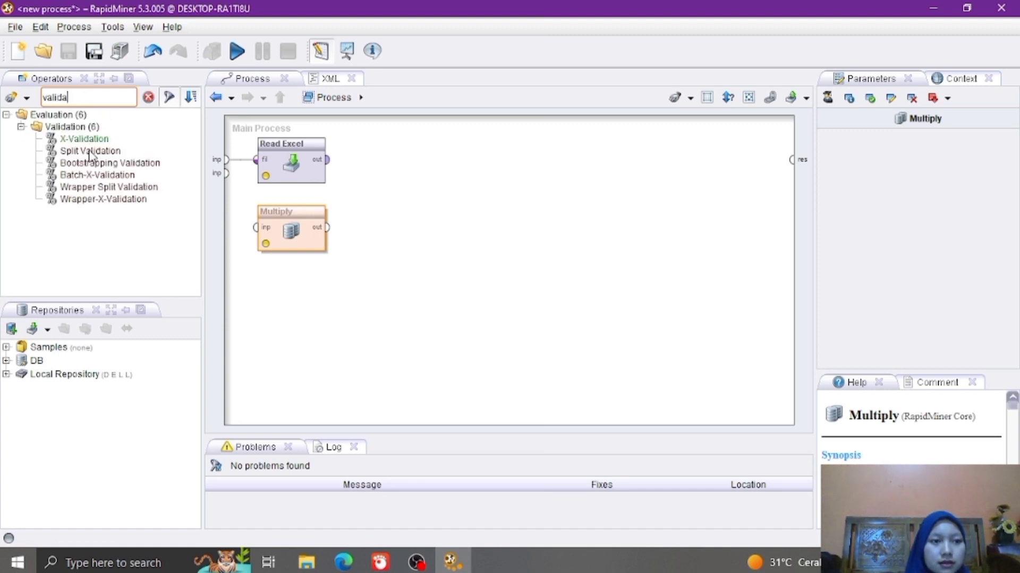
pyautogui.moveTo(84, 141); pyautogui.dragTo(391, 161)
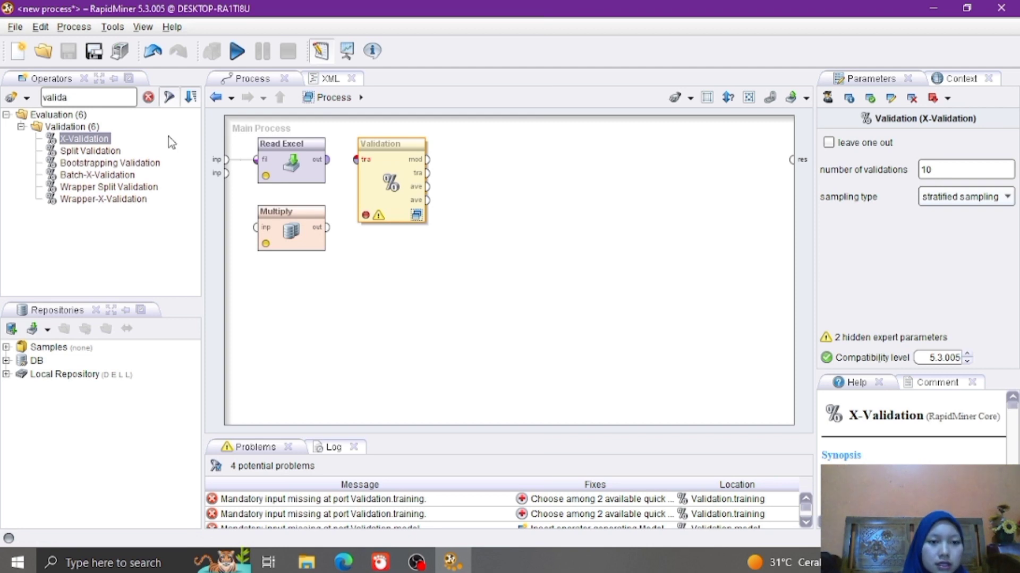
# Connect Read Excel's output to Multiply's input, and Multiply's output to the Validation operator's training port.
pyautogui.moveTo(321, 164)
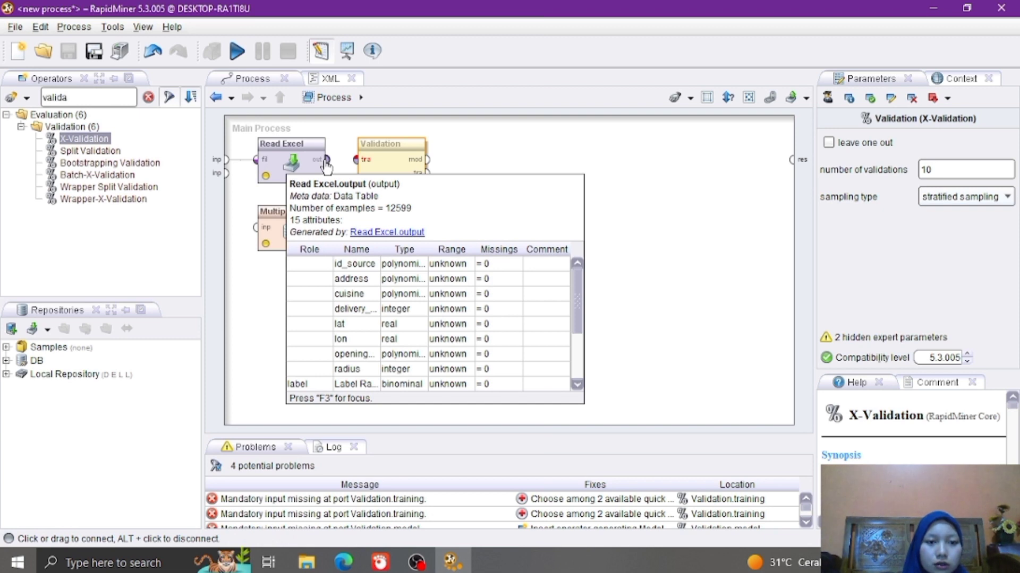
pyautogui.click(326, 160)
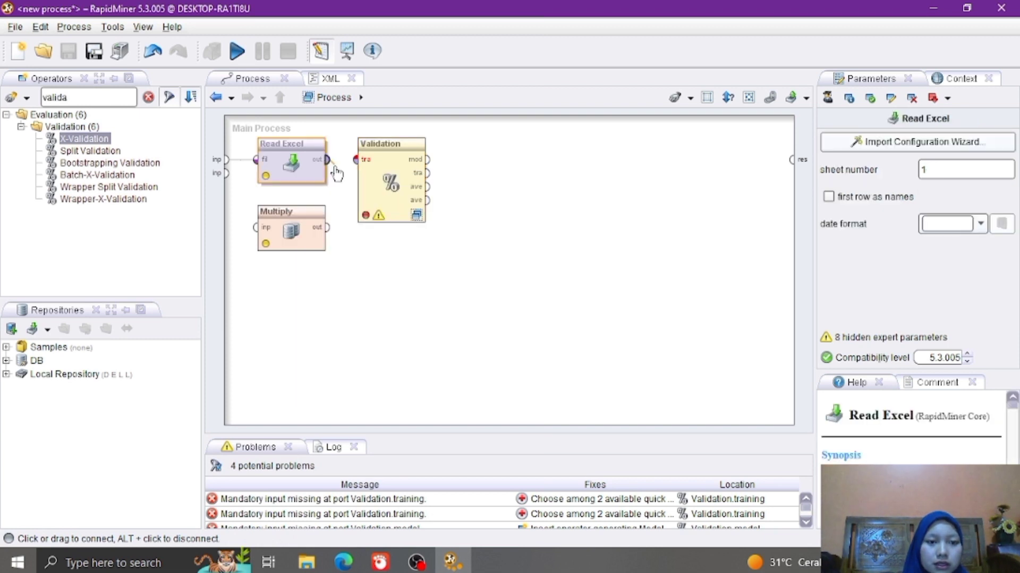
pyautogui.click(255, 228)
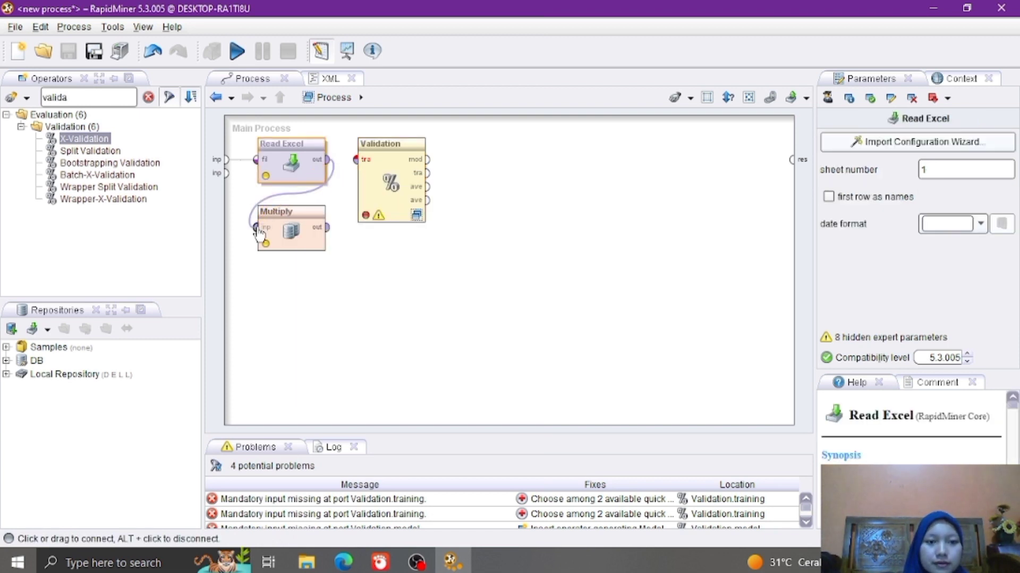
pyautogui.moveTo(326, 231)
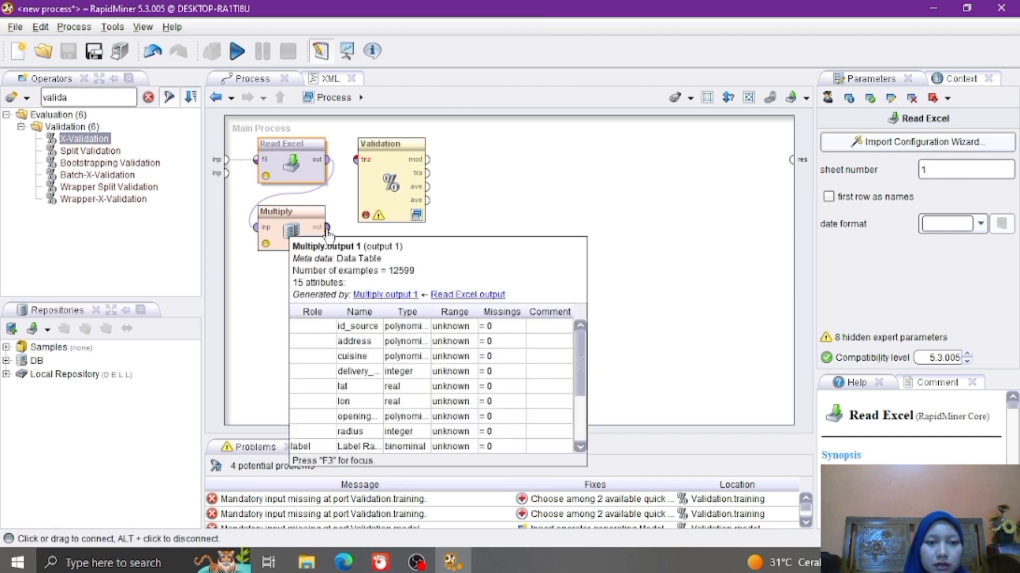
pyautogui.click(327, 229)
pyautogui.click(356, 160)
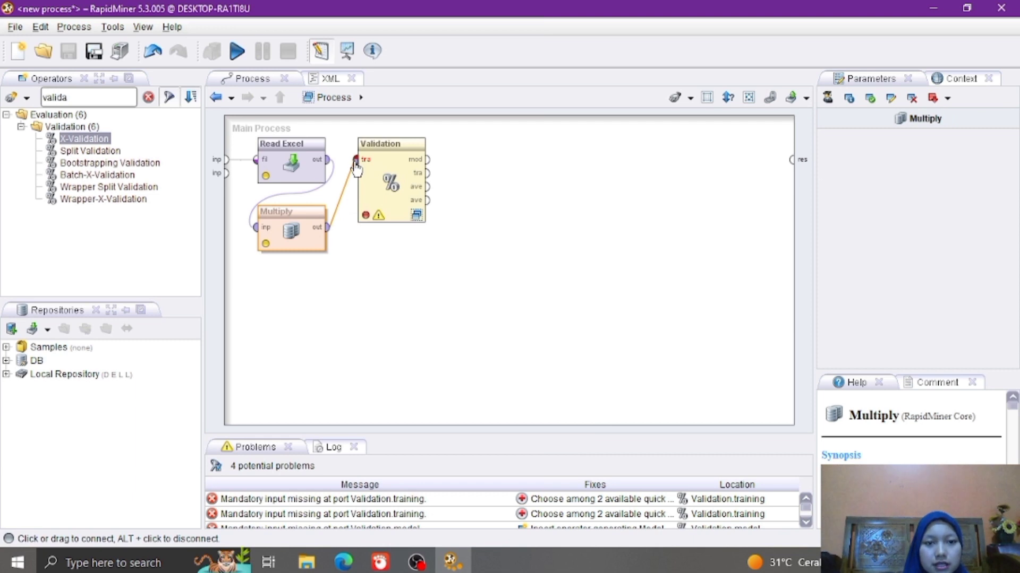
pyautogui.click(356, 162)
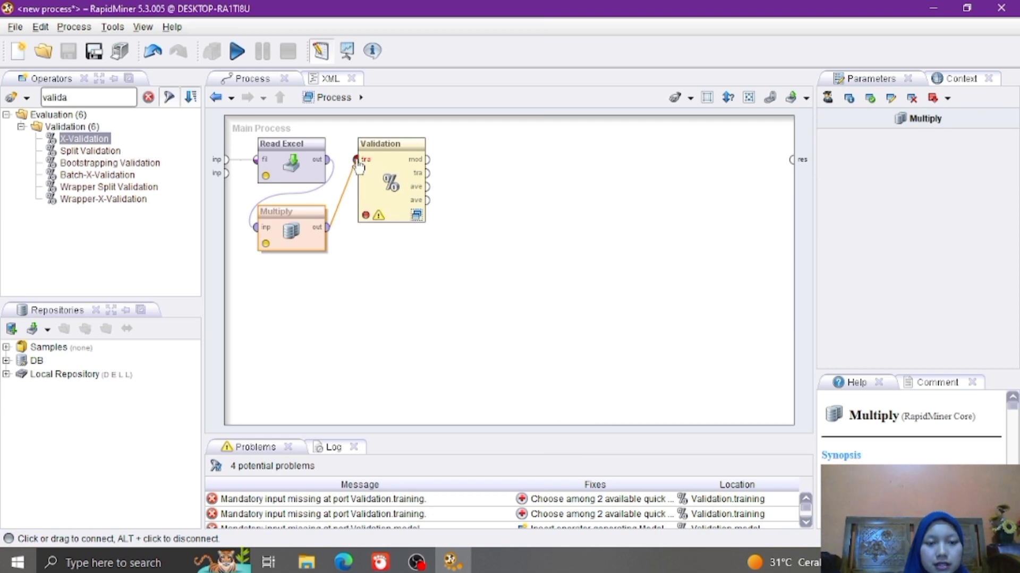
# Rename the Validation operator to "Dec Tree" and open its inner training and testing subprocesses.
pyautogui.click(397, 152)
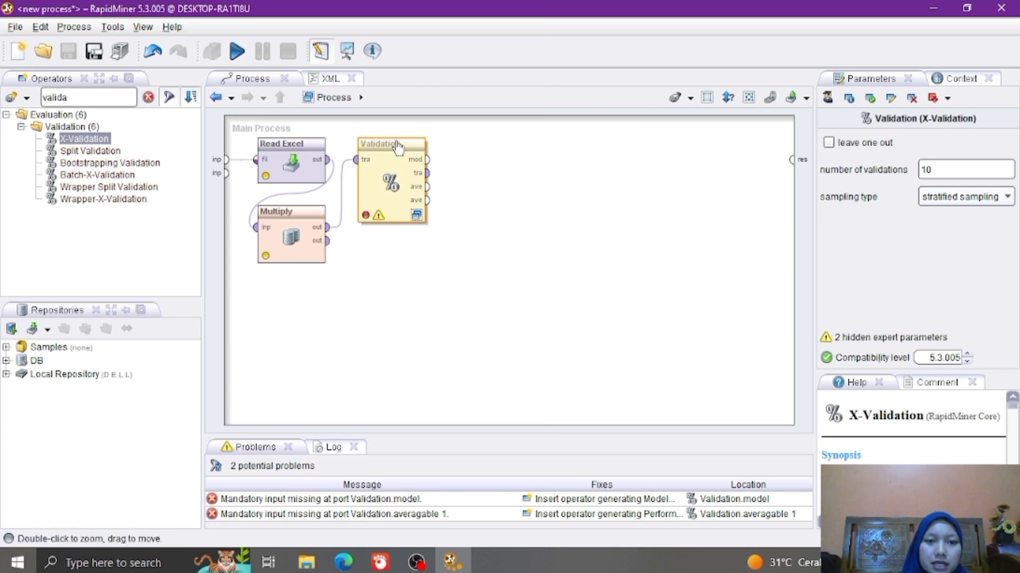
pyautogui.rightClick(399, 147)
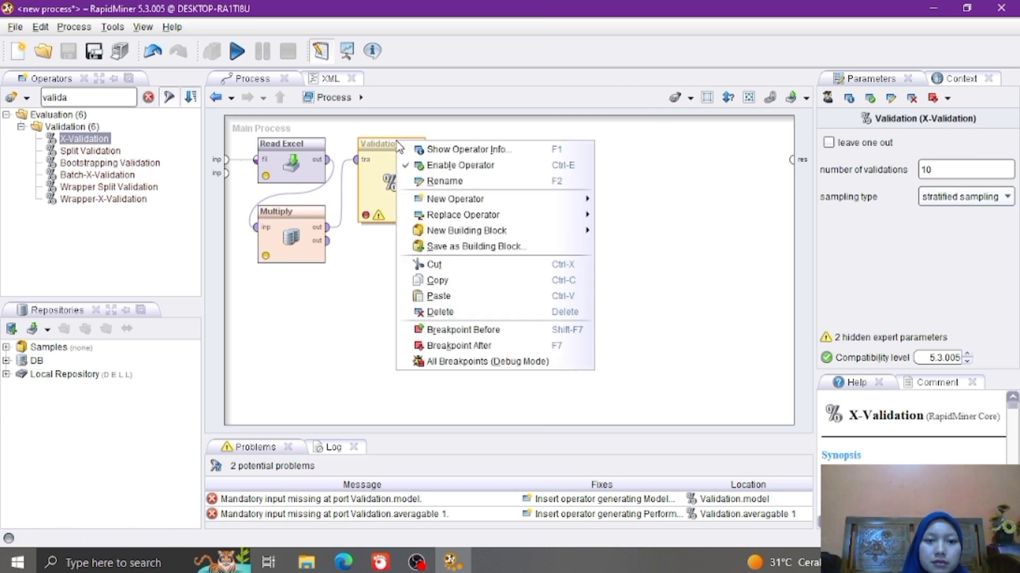
pyautogui.click(434, 183)
pyautogui.press('BackSpace')
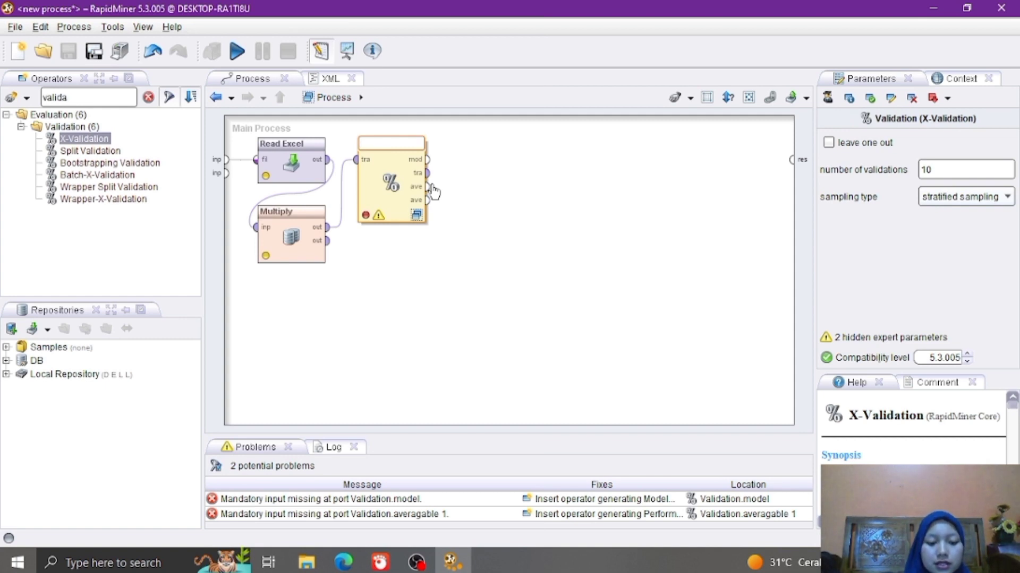
pyautogui.write('De')
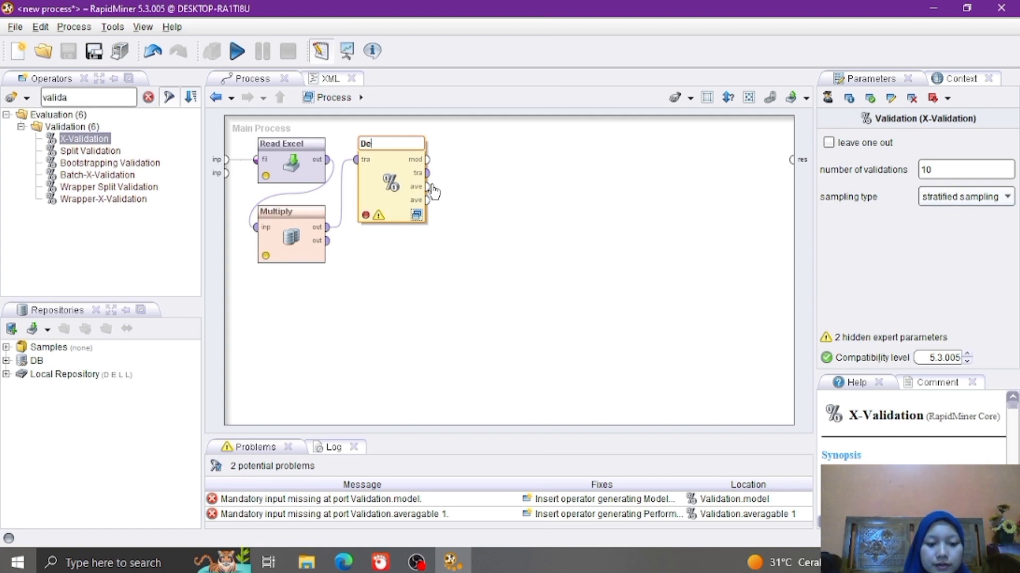
pyautogui.write('c t')
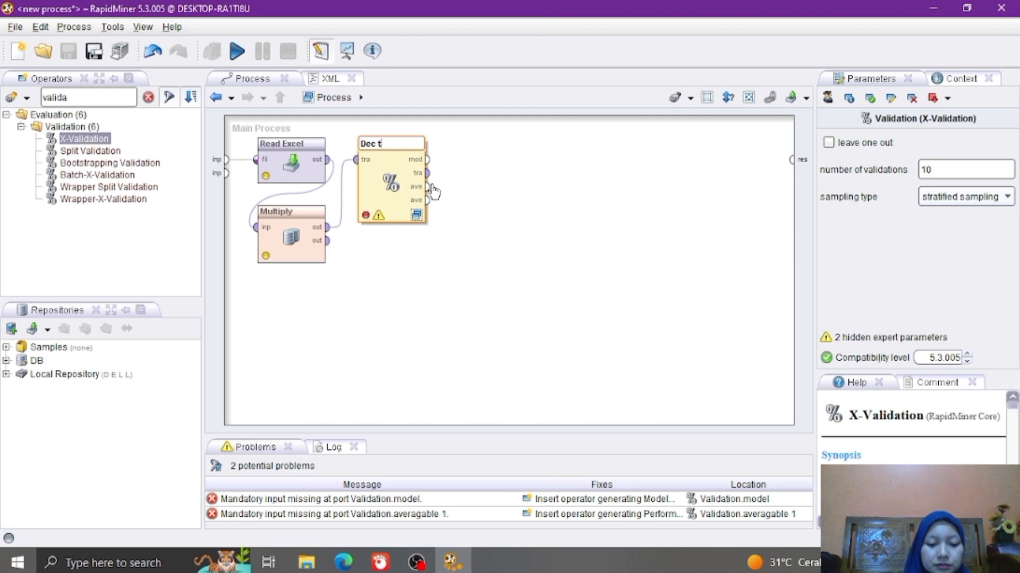
pyautogui.press('BackSpace')
pyautogui.write('Tree')
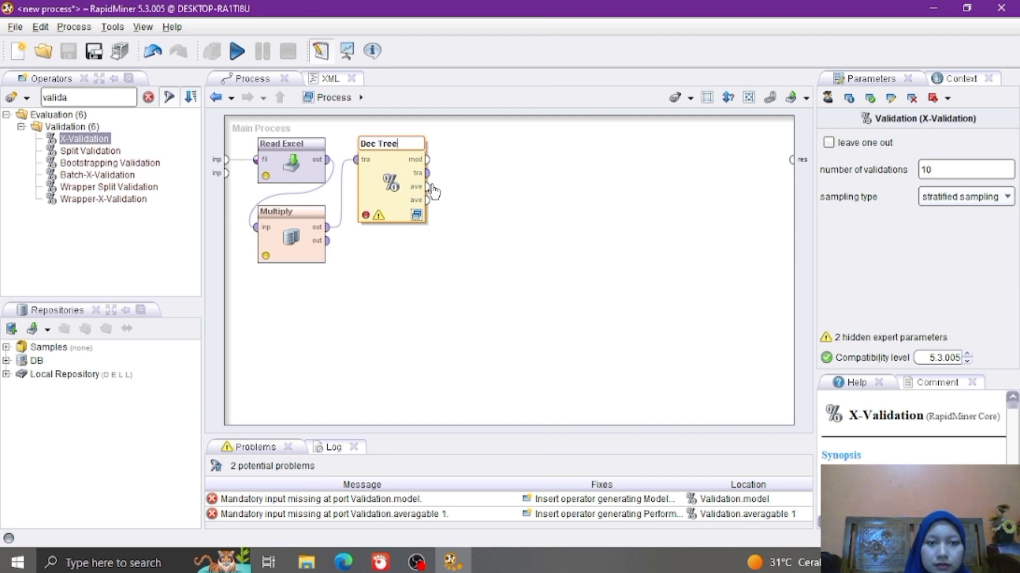
pyautogui.press('Return')
pyautogui.doubleClick(392, 213)
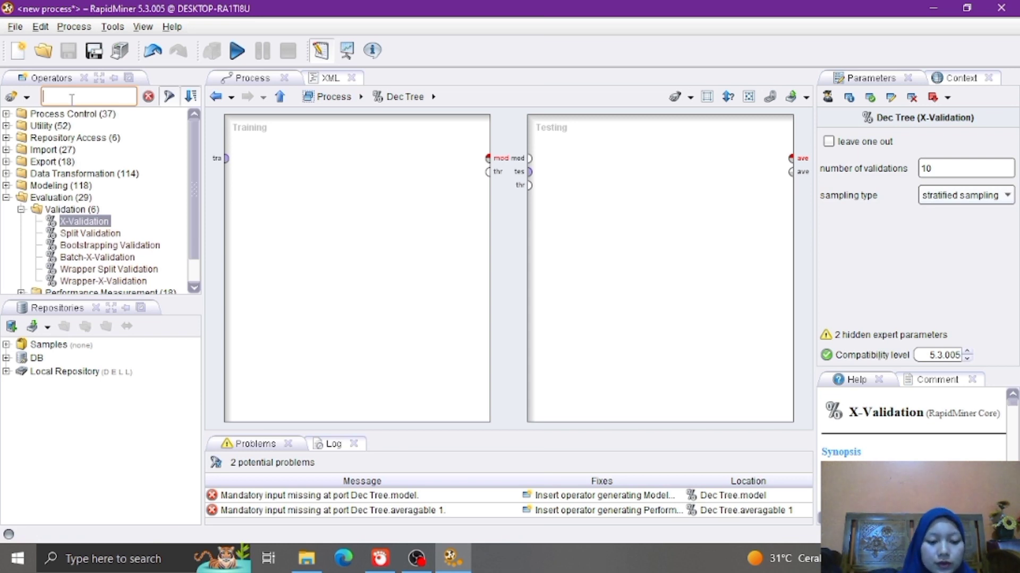
# Filter the operators for "Dec" and add a Decision Tree operator to the Training subprocess.
pyautogui.write('D')
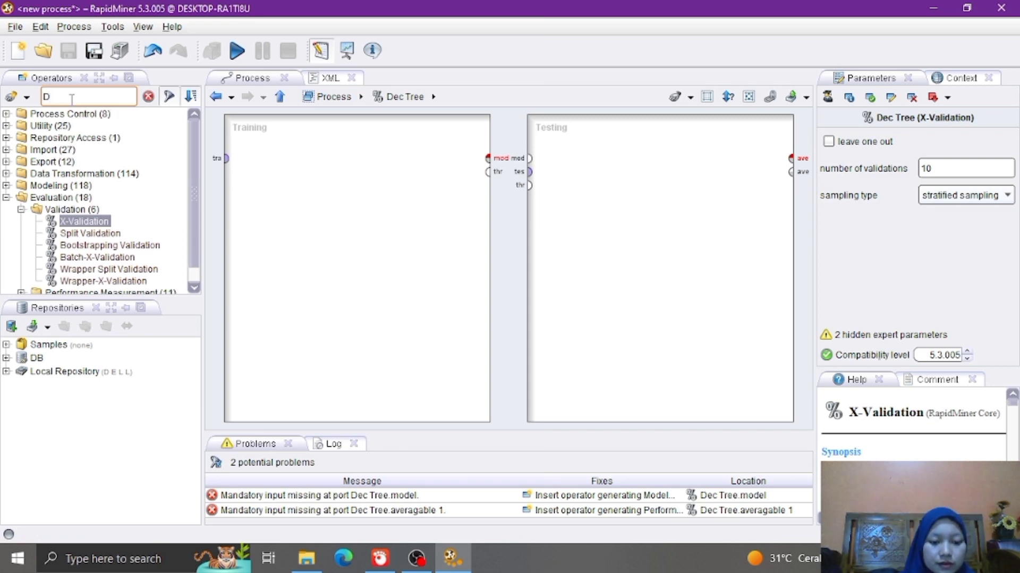
pyautogui.write('ec')
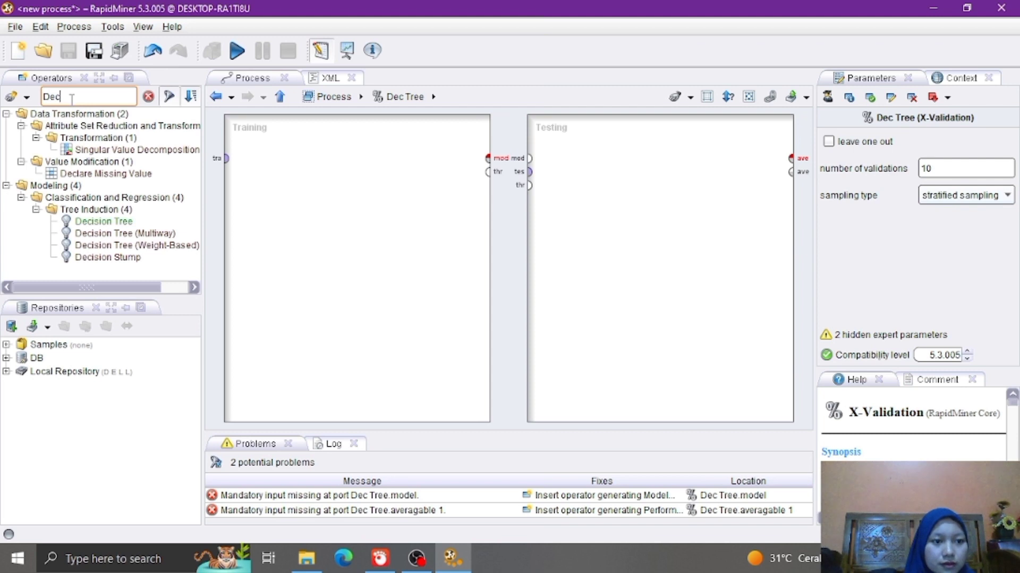
pyautogui.click(114, 223)
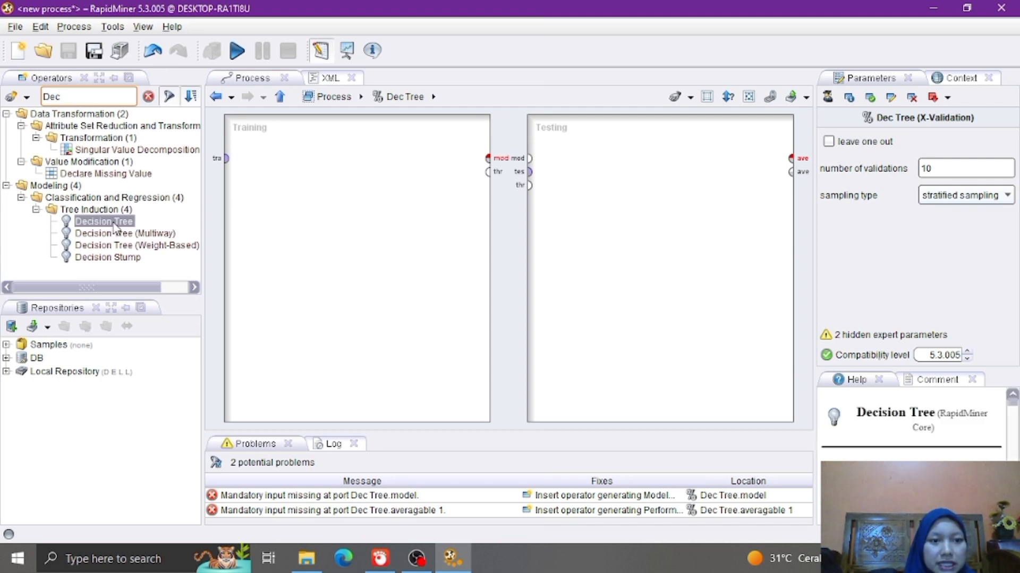
pyautogui.moveTo(115, 227); pyautogui.dragTo(274, 162)
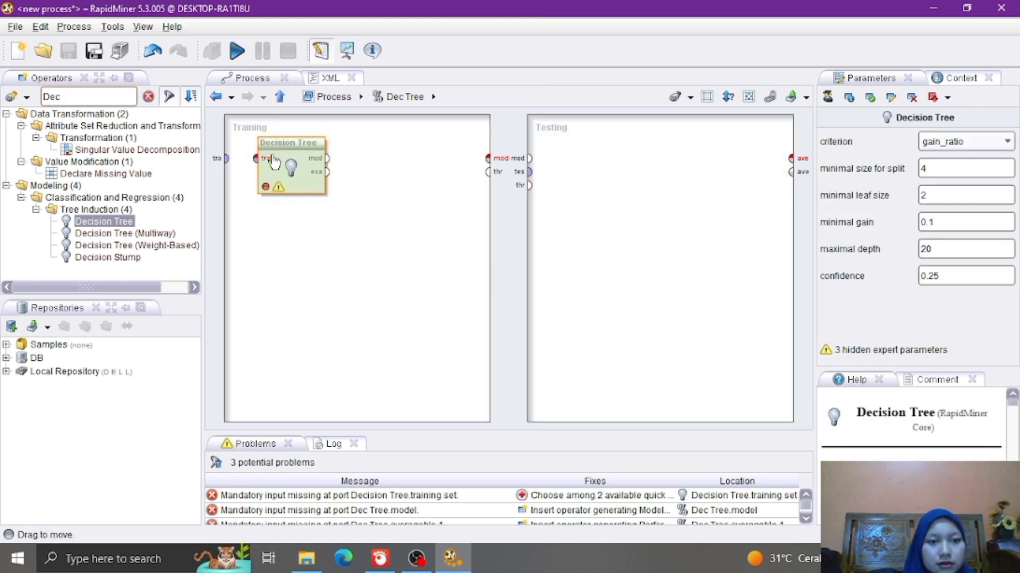
# Connect the training port to Decision Tree's training input, and its model output to the Training subprocess's model port.
pyautogui.moveTo(228, 162)
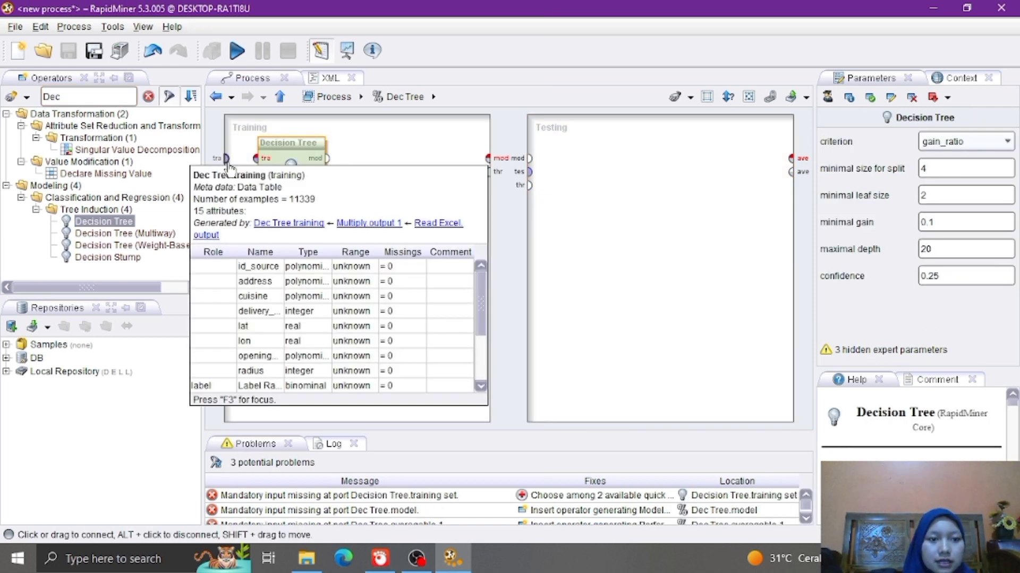
pyautogui.click(227, 159)
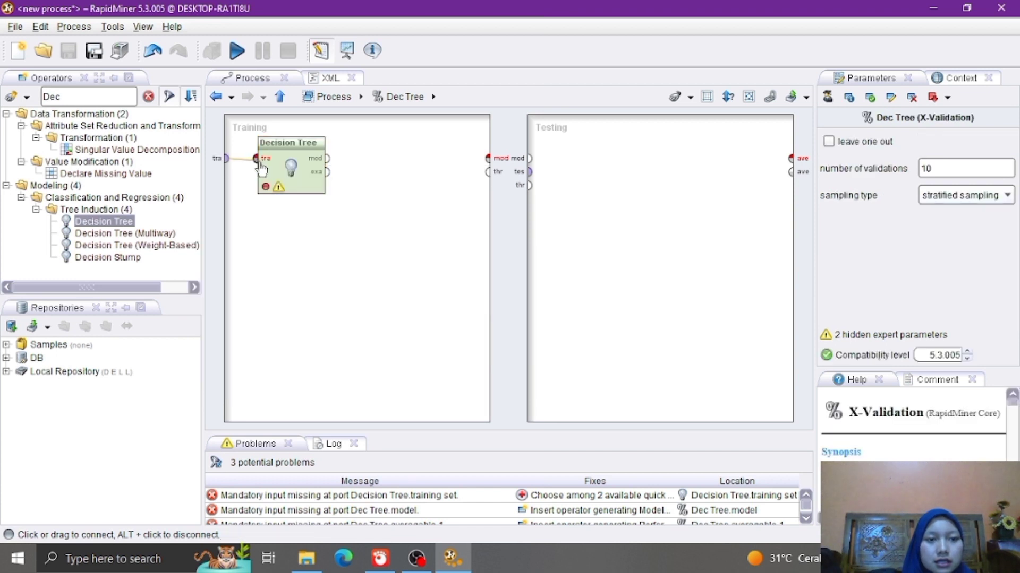
pyautogui.click(257, 159)
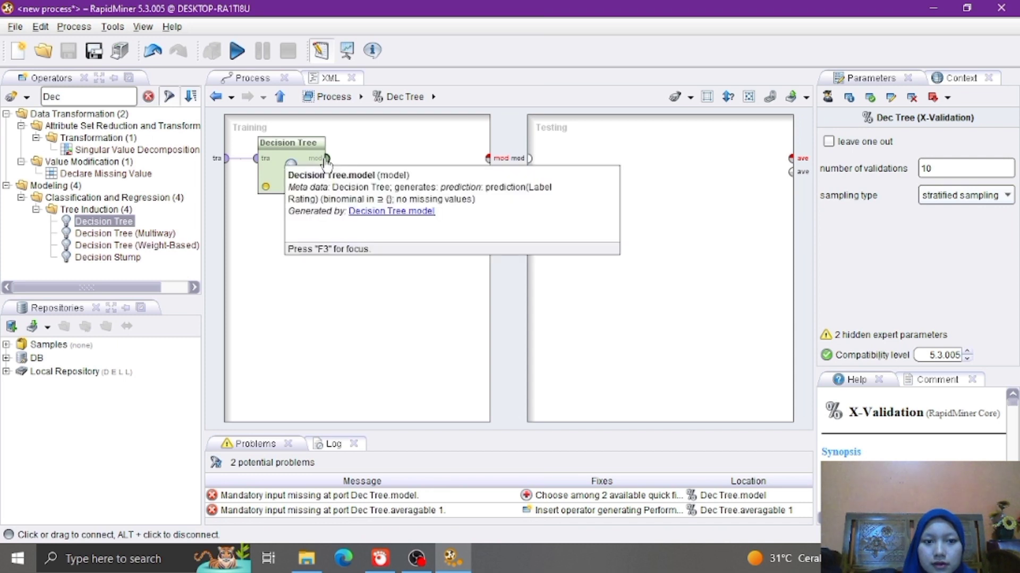
pyautogui.moveTo(326, 159); pyautogui.dragTo(489, 160)
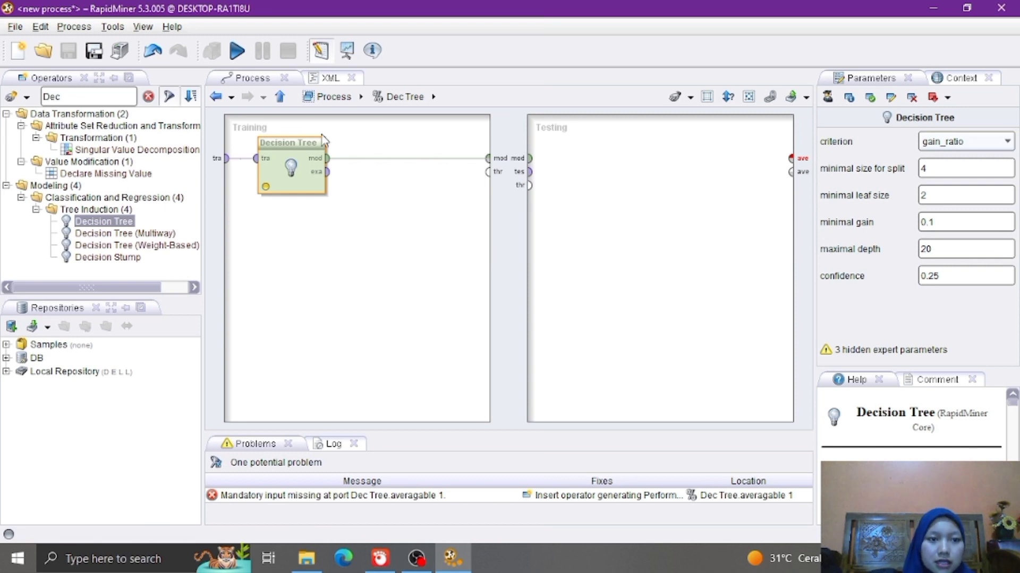
# Filter the operators for "read" and add a Read Excel operator to the Testing subprocess.
pyautogui.click(109, 99)
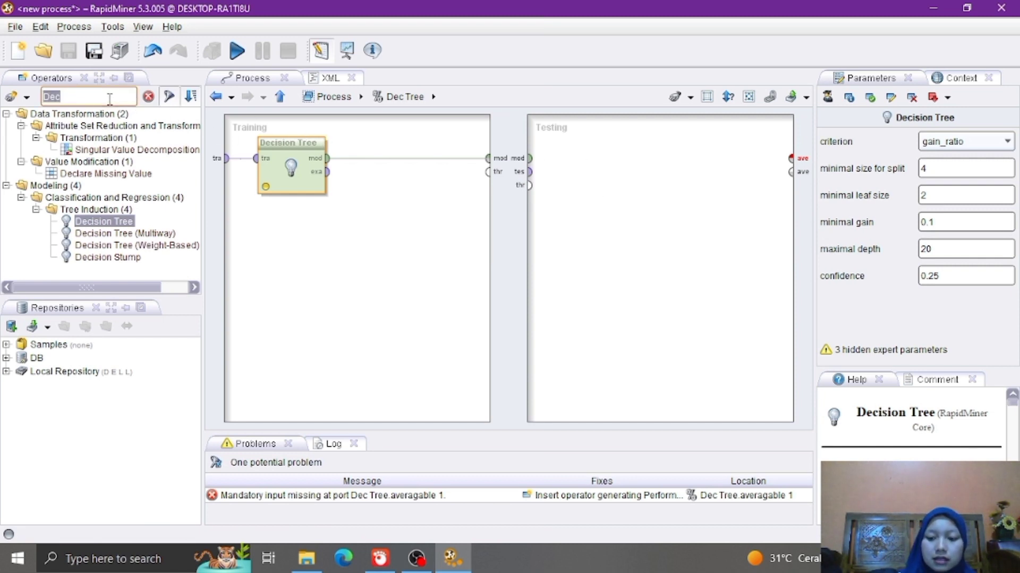
pyautogui.press('BackSpace')
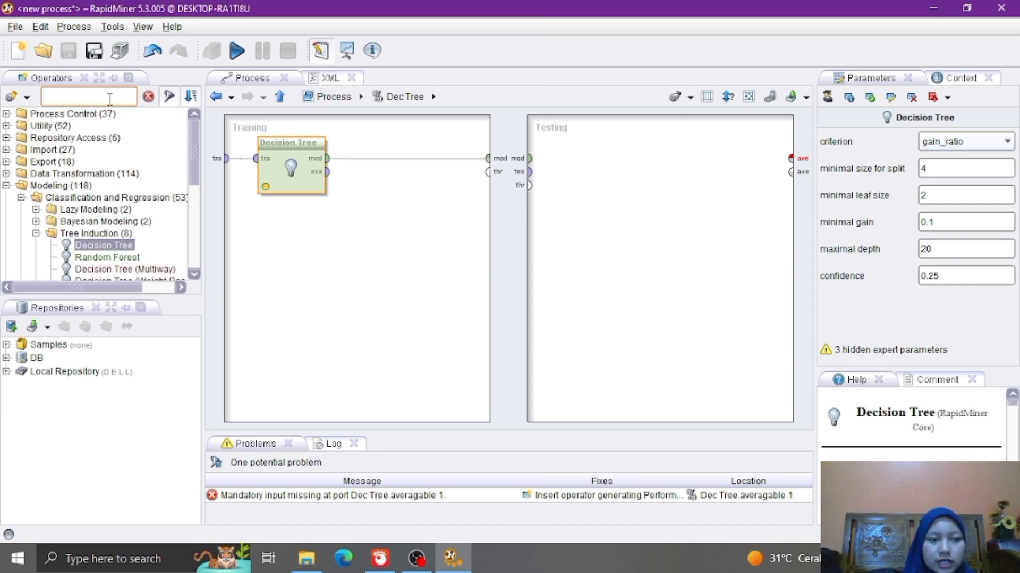
pyautogui.write('r')
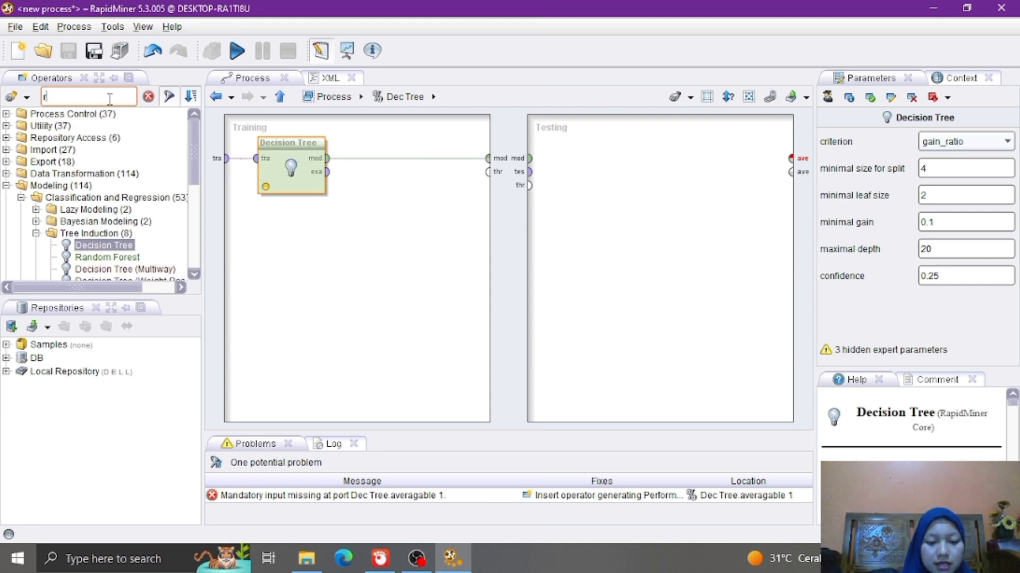
pyautogui.write('ead')
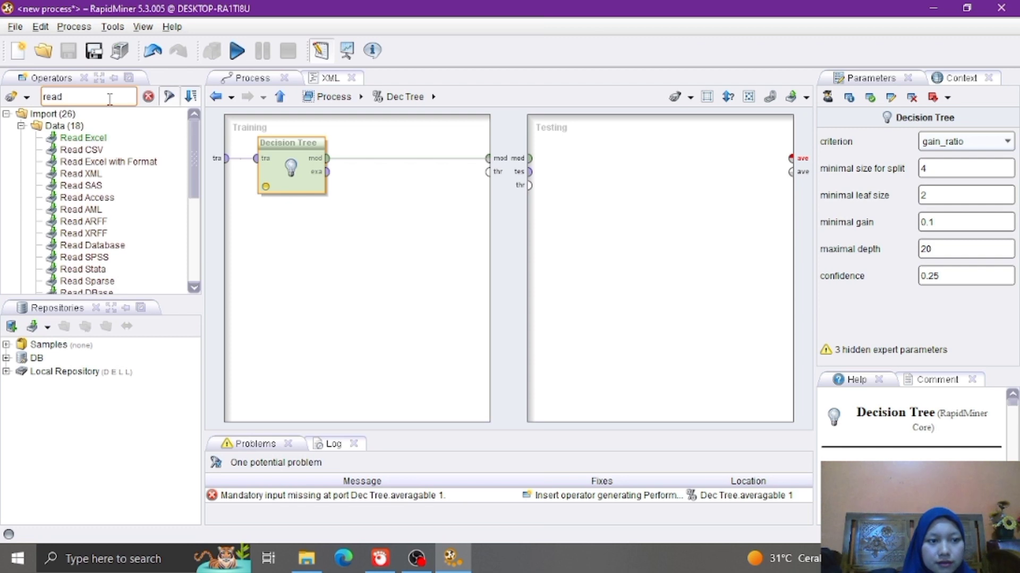
pyautogui.moveTo(83, 139); pyautogui.dragTo(573, 234)
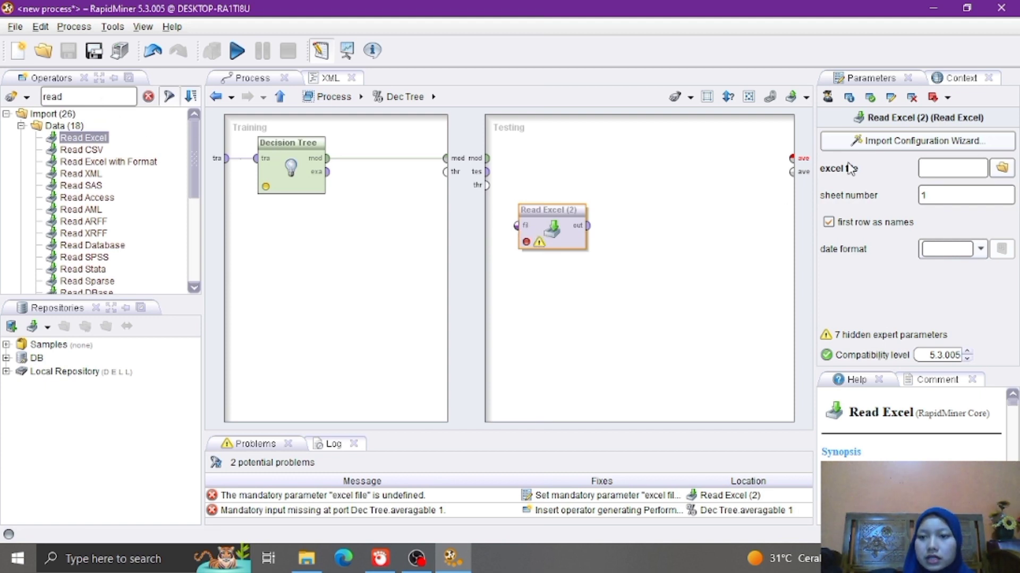
# Start the import configuration for the new Read Excel operator with testing_restaurant.xlsx, keeping the sheet and annotation defaults up to the attribute definitions.
pyautogui.click(897, 143)
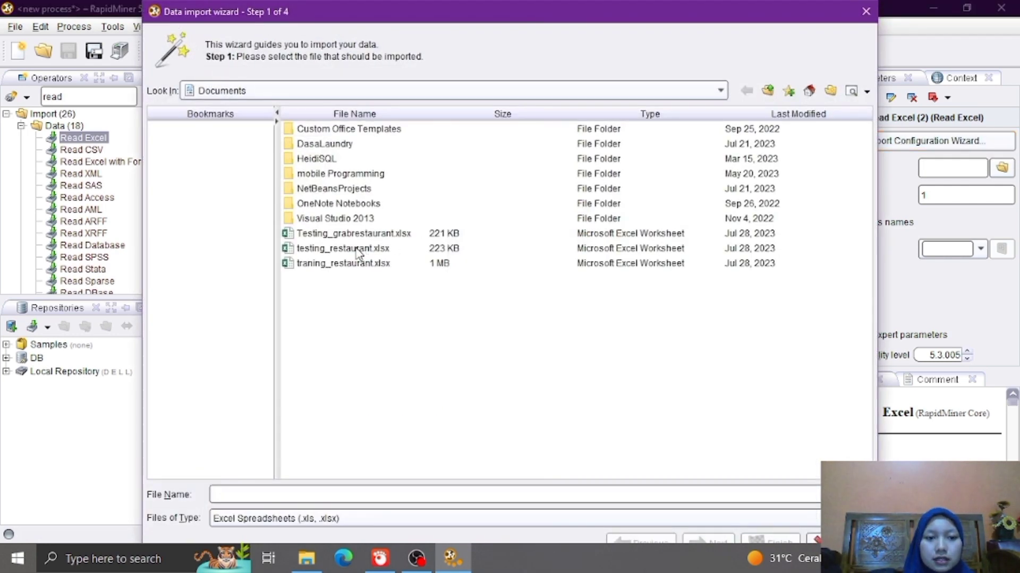
pyautogui.click(324, 248)
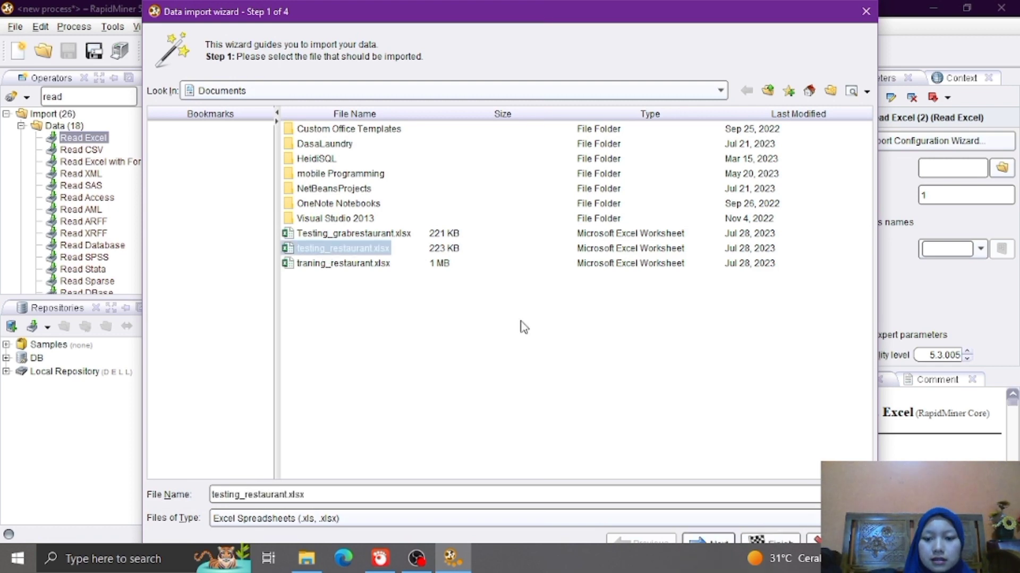
pyautogui.click(698, 542)
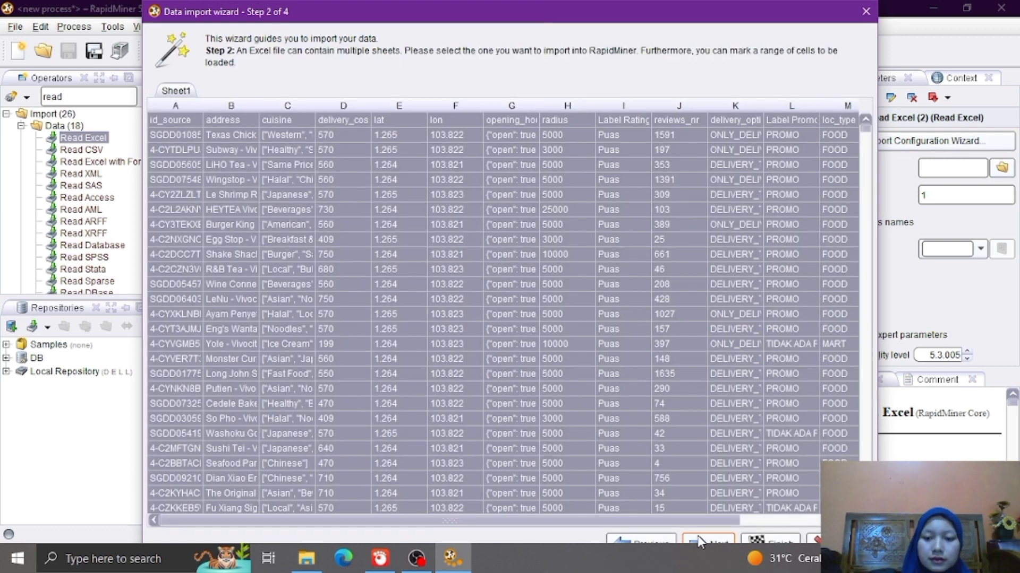
pyautogui.click(699, 542)
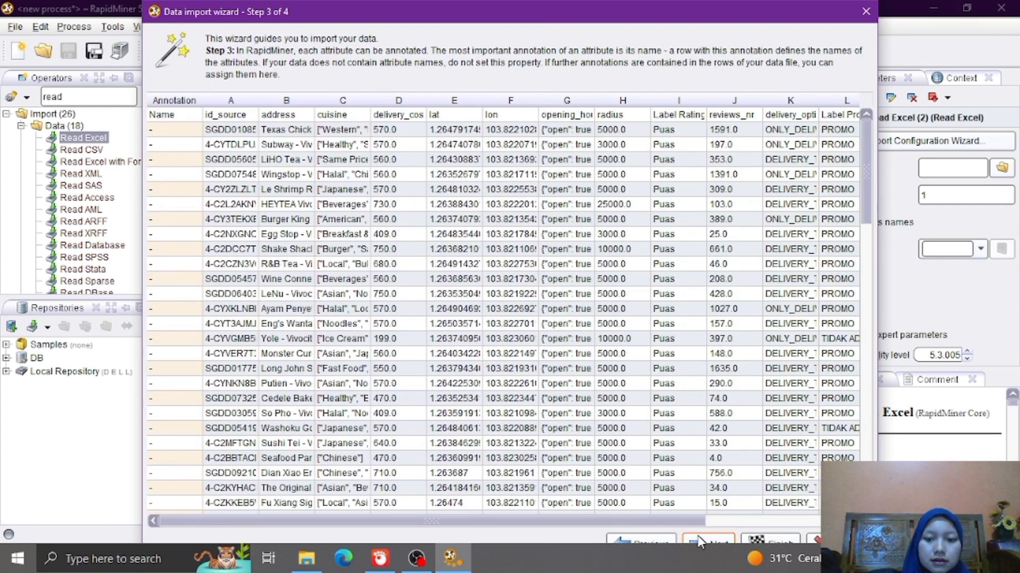
pyautogui.click(699, 542)
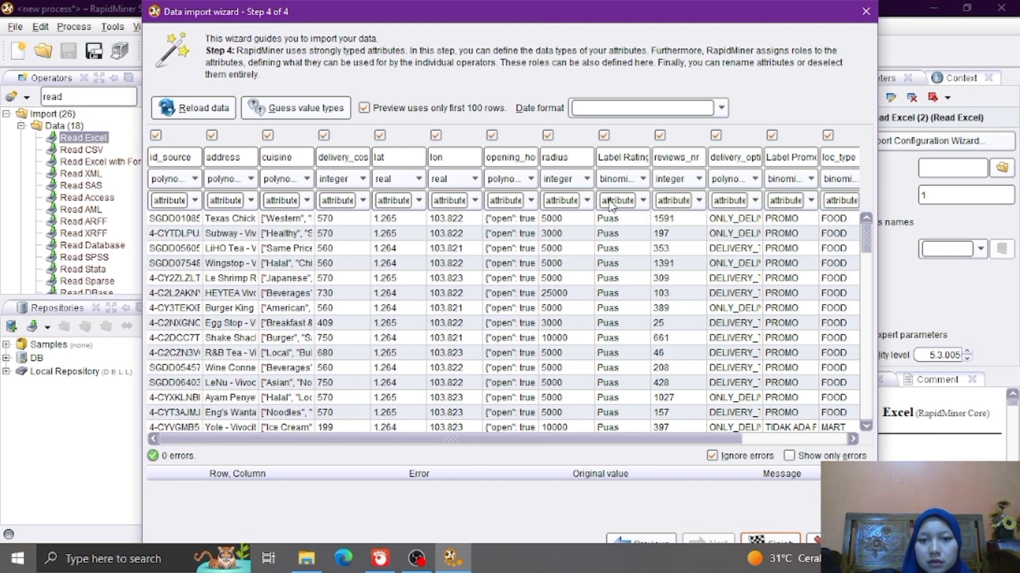
# Set the Label Rating attribute's role to label and finish the testing data import.
pyautogui.click(643, 202)
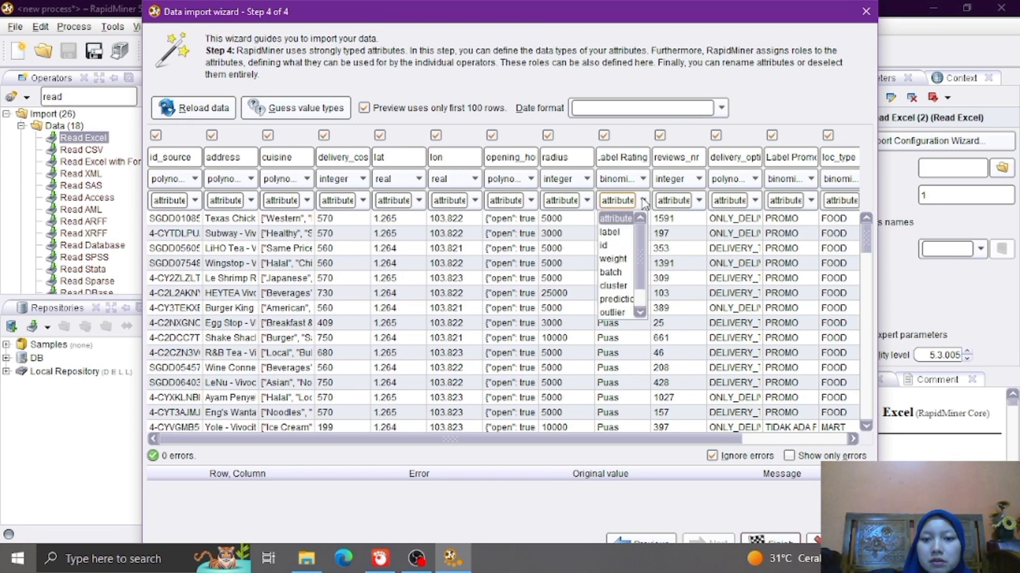
pyautogui.click(616, 238)
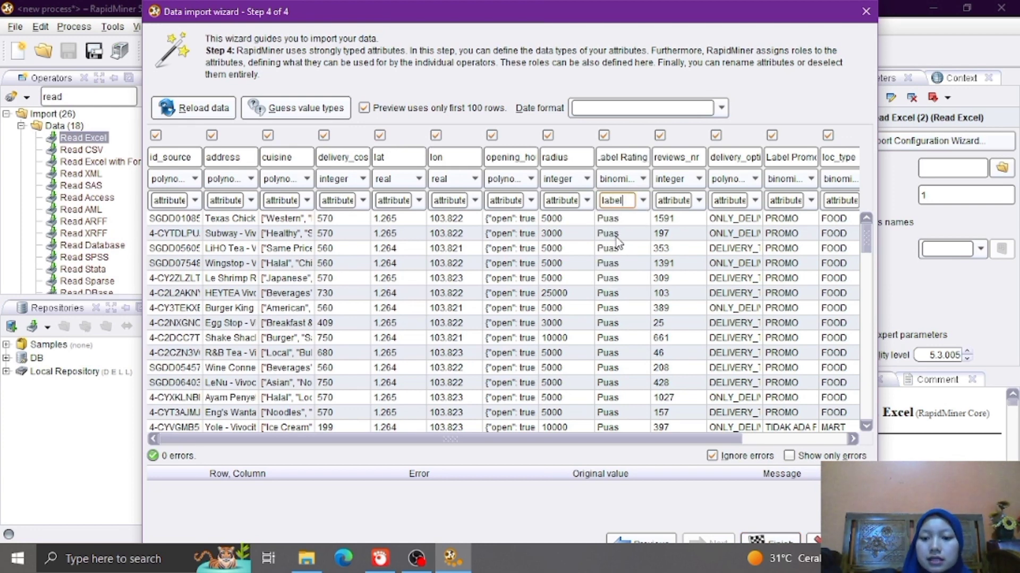
pyautogui.click(763, 542)
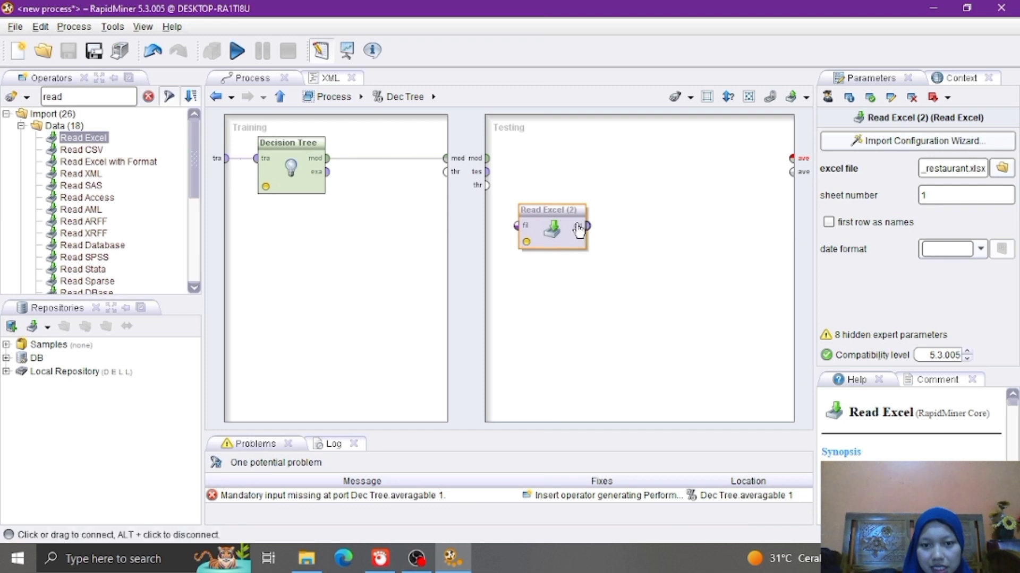
# Add an Apply Model operator above Read Excel in Testing, connecting its model input to the model port and its unlabelled input to Read Excel's output.
pyautogui.click(78, 96)
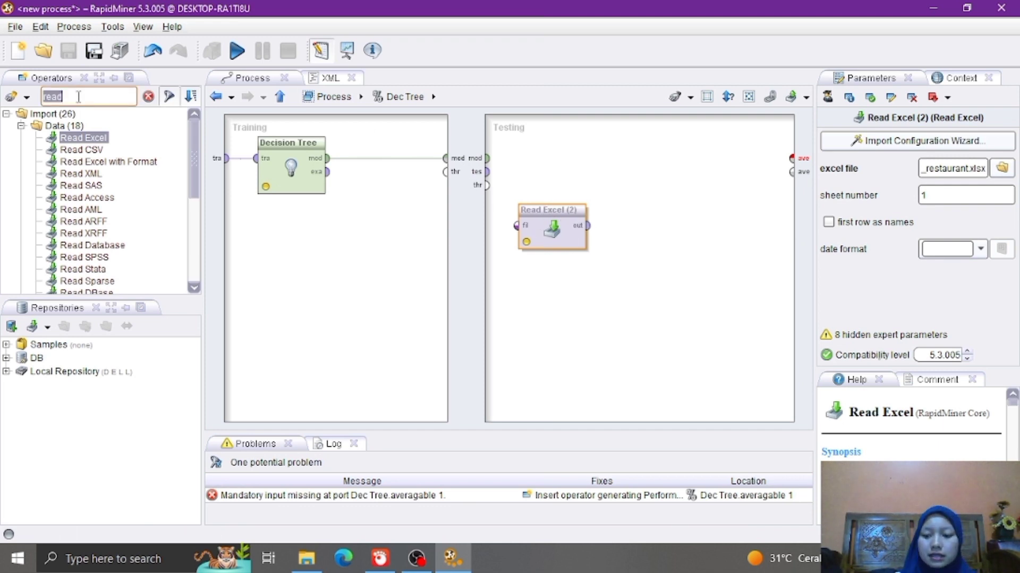
pyautogui.press('BackSpace')
pyautogui.write('app')
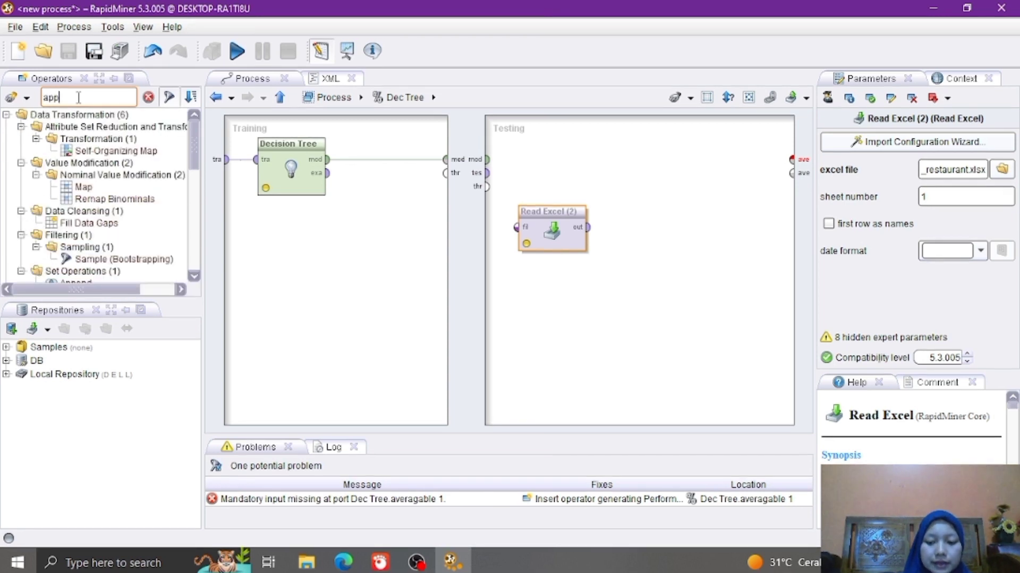
pyautogui.write('la')
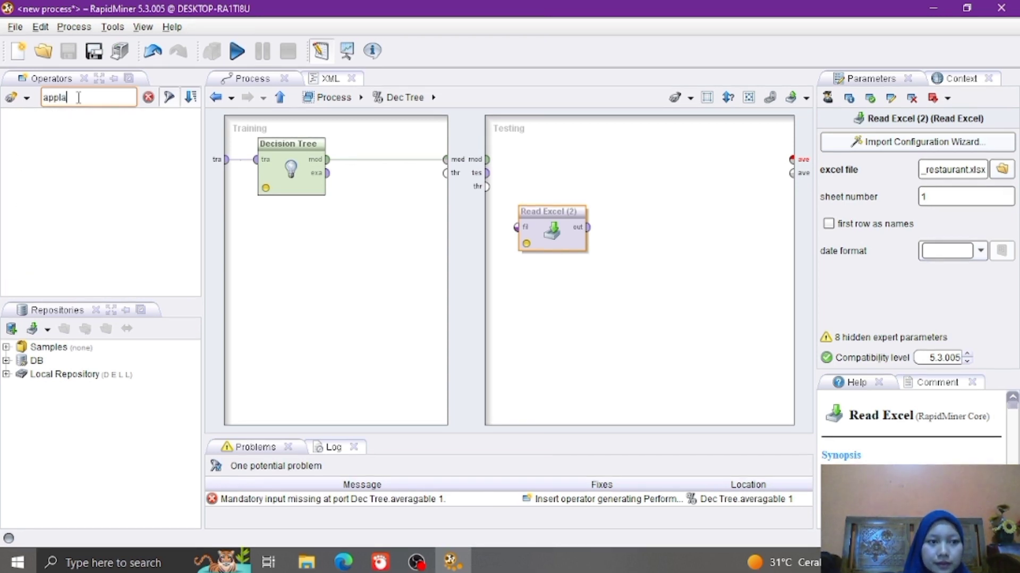
pyautogui.press('BackSpace')
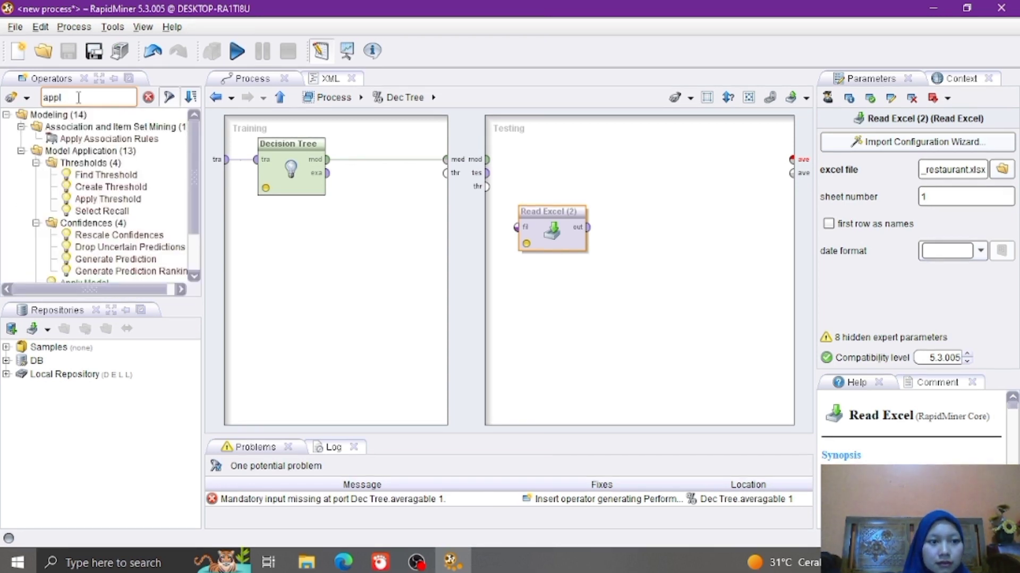
pyautogui.write('y')
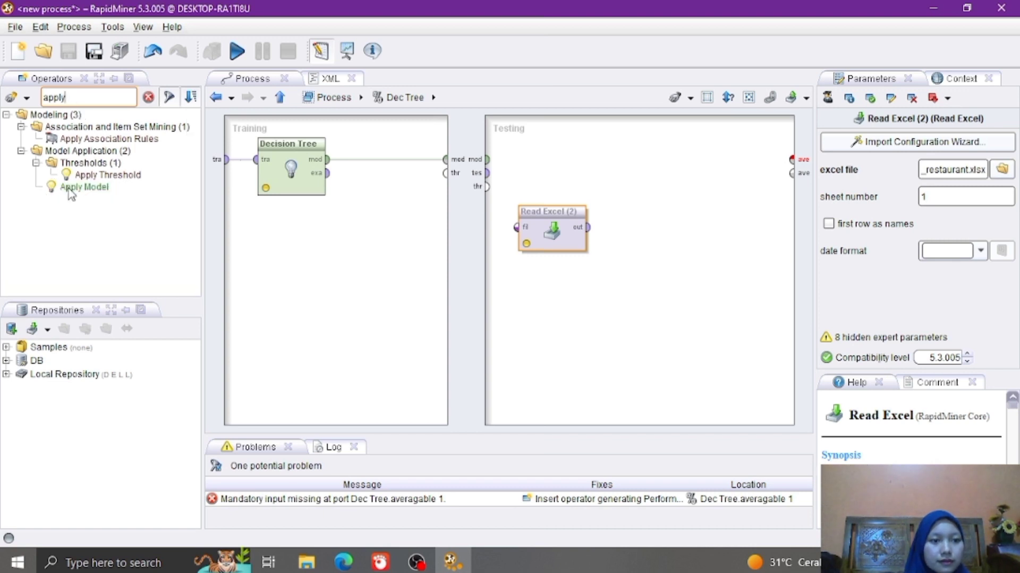
pyautogui.moveTo(71, 192); pyautogui.dragTo(527, 156)
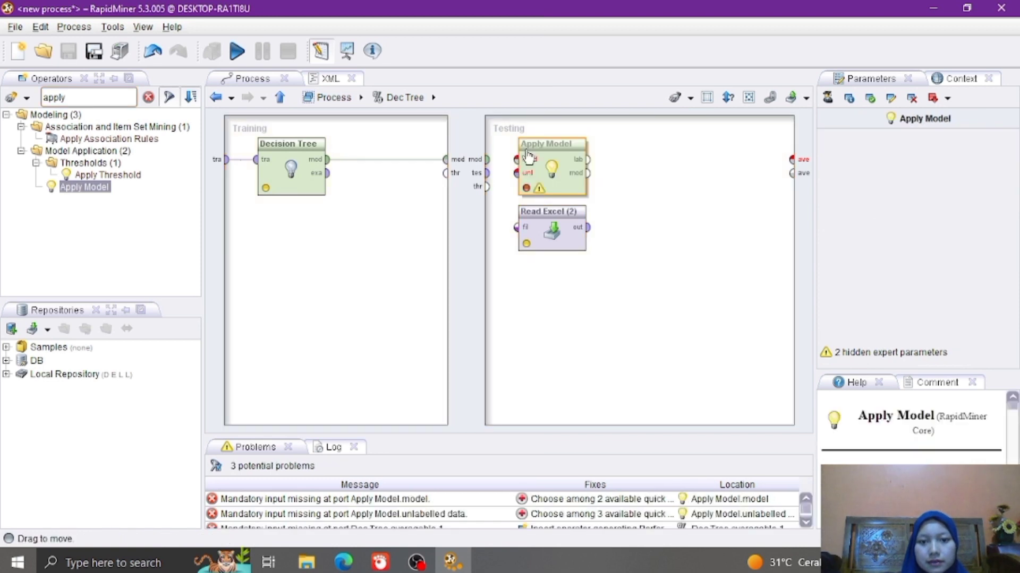
pyautogui.click(488, 160)
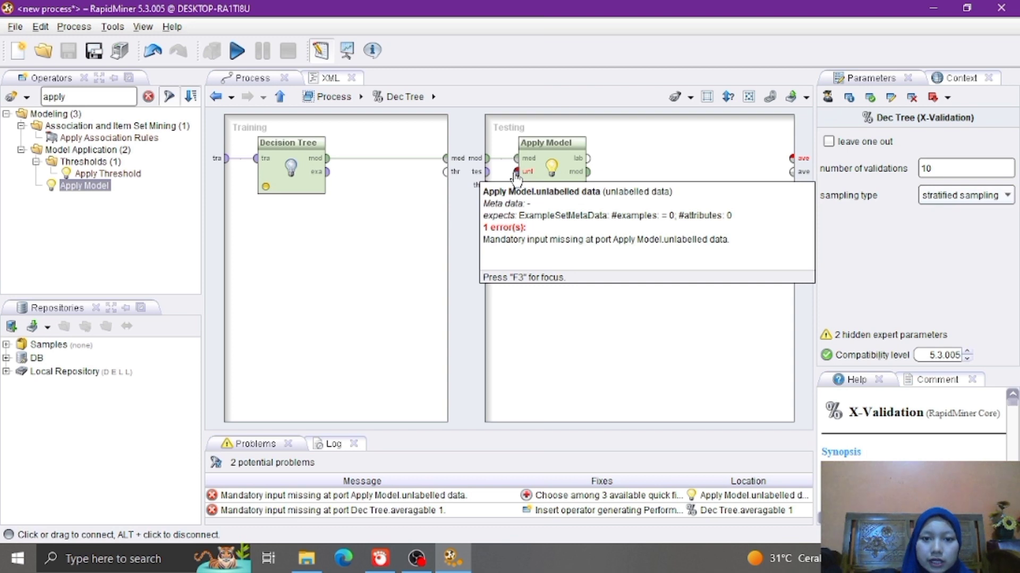
pyautogui.moveTo(515, 177); pyautogui.dragTo(590, 234)
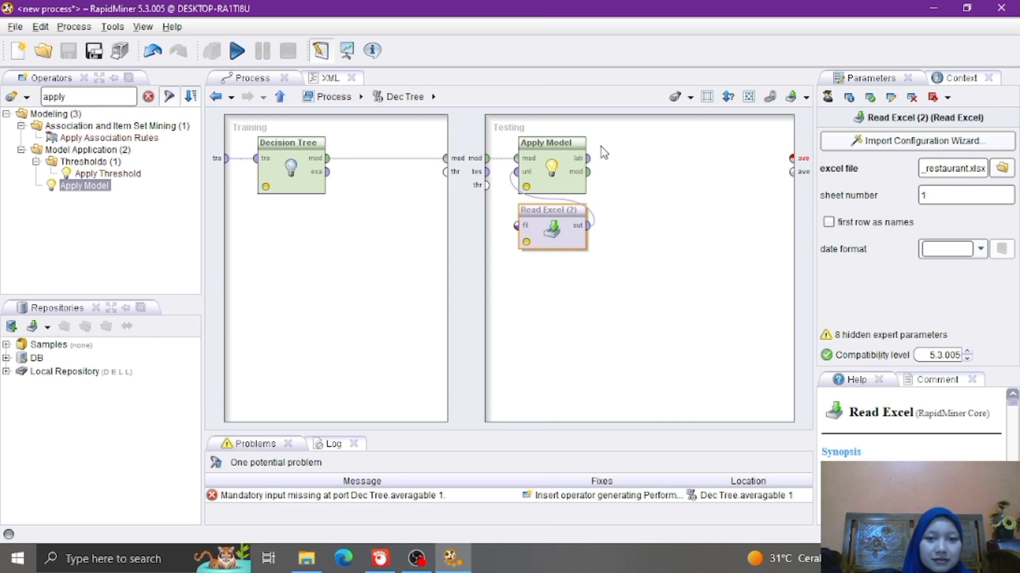
# Filter the operators for "performance" and add Performance (Binominal Classification) beside Apply Model in the Testing subprocess.
pyautogui.doubleClick(108, 101)
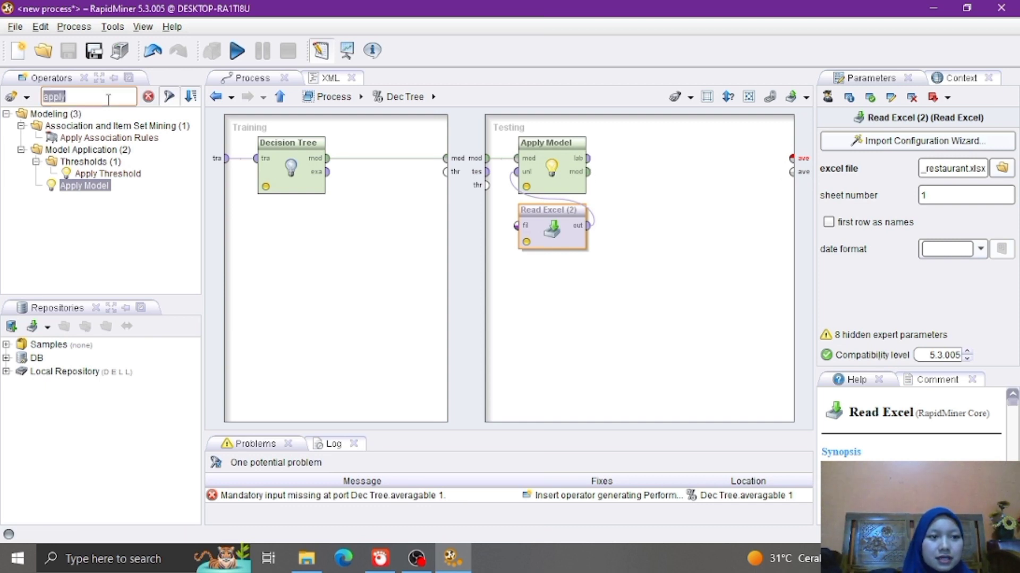
pyautogui.press('BackSpace')
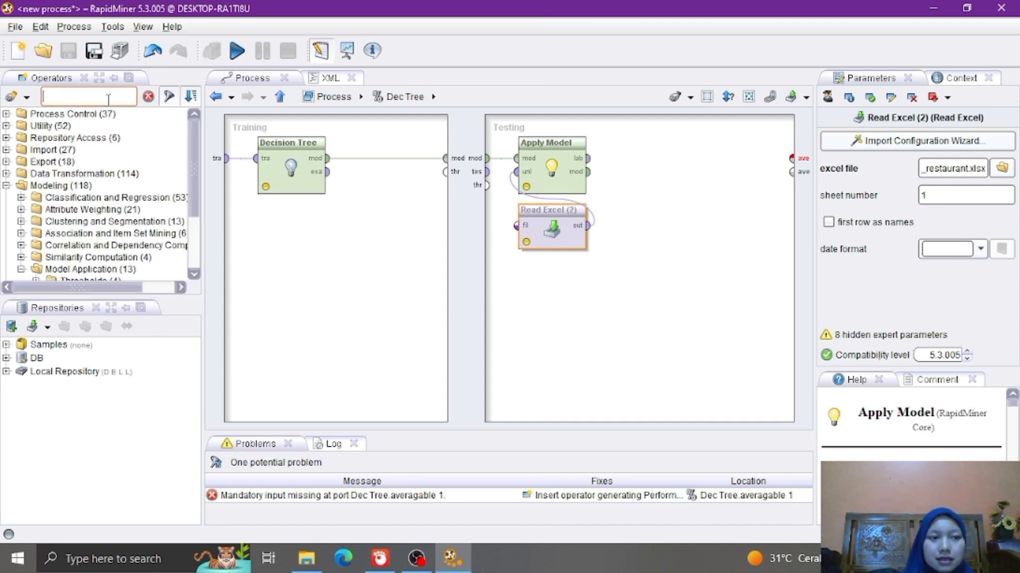
pyautogui.write('per')
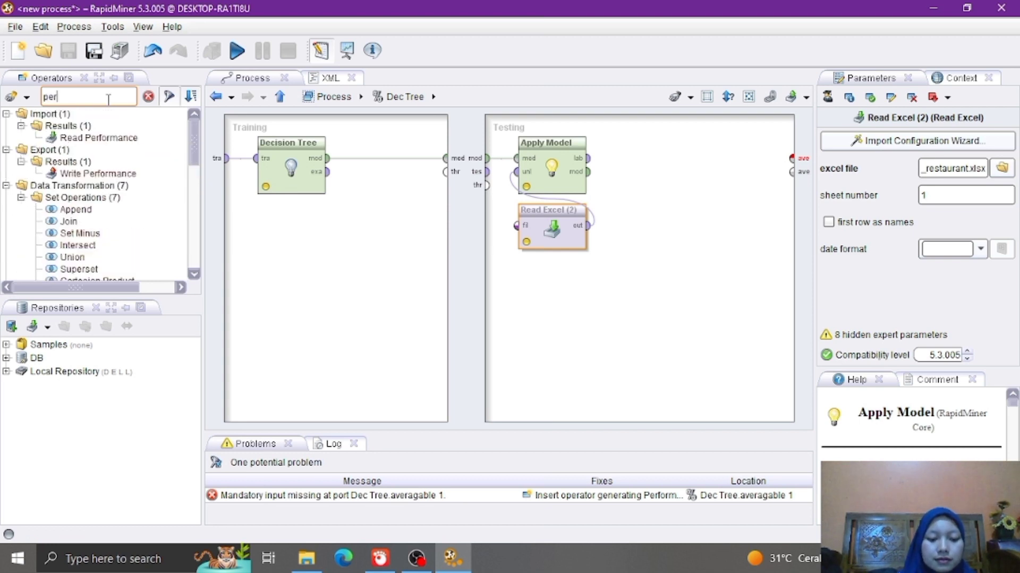
pyautogui.write('f')
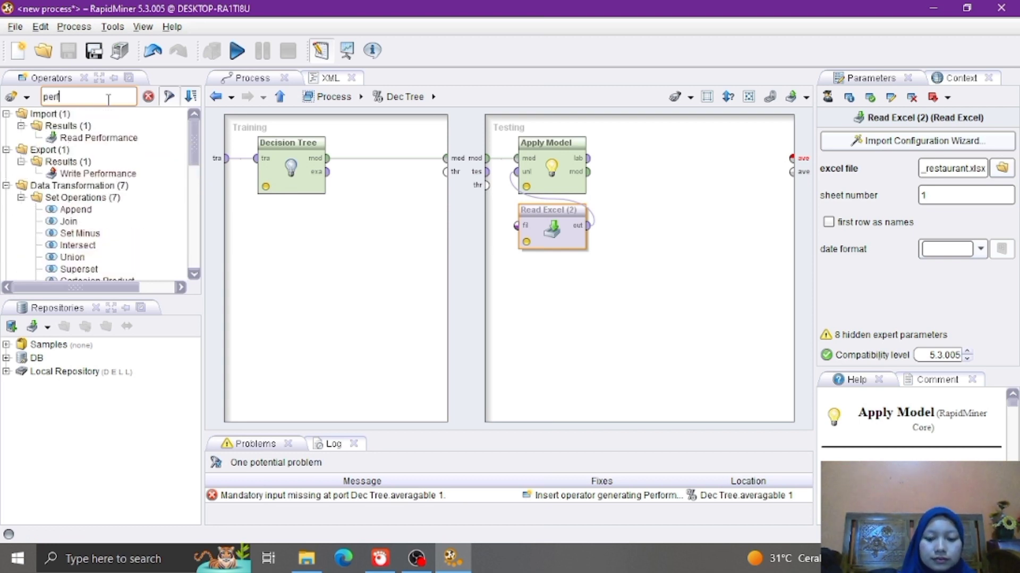
pyautogui.write('ormance')
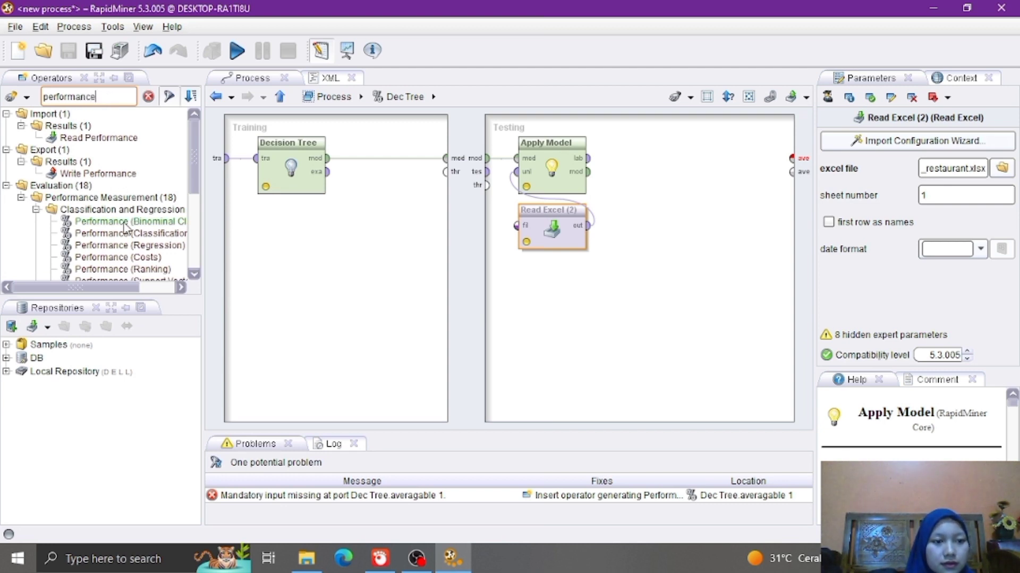
pyautogui.moveTo(126, 228); pyautogui.dragTo(624, 162)
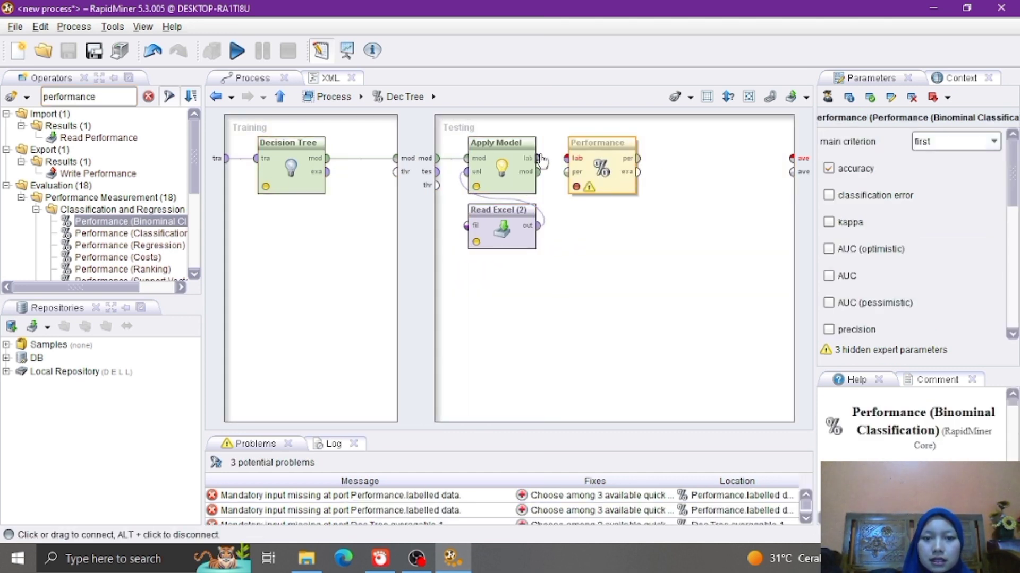
# Connect Apply Model's labelled output to Performance and its performance output to the first averagable port, enabling the classification error and AUC criteria.
pyautogui.moveTo(538, 160)
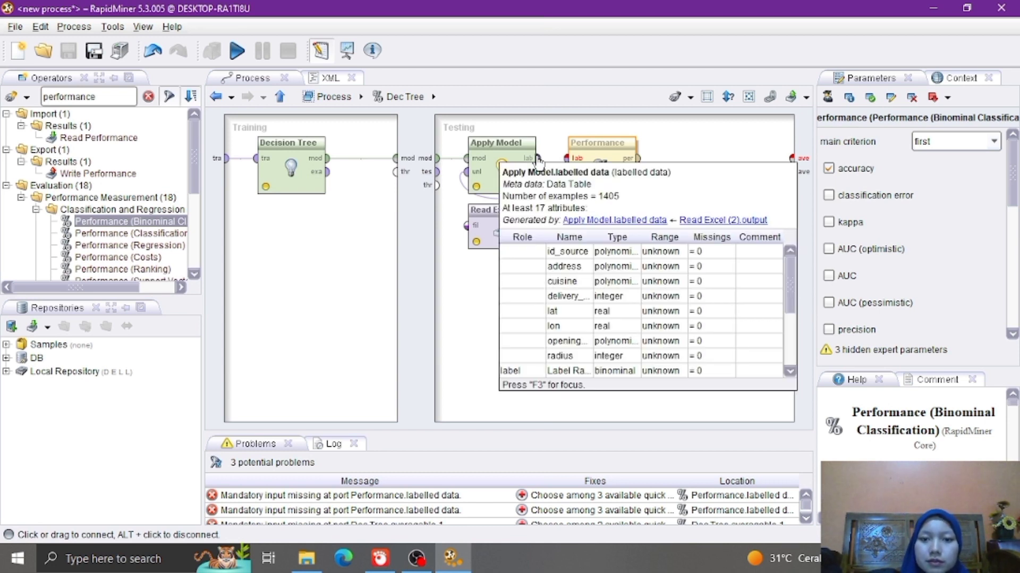
pyautogui.moveTo(538, 160); pyautogui.dragTo(571, 167)
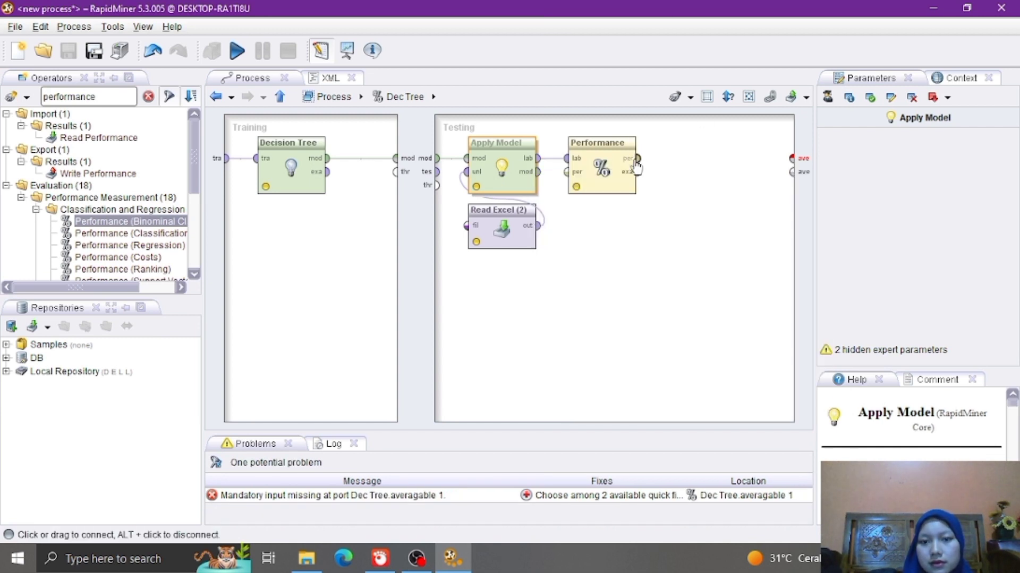
pyautogui.moveTo(636, 165)
pyautogui.moveTo(637, 159); pyautogui.dragTo(793, 168)
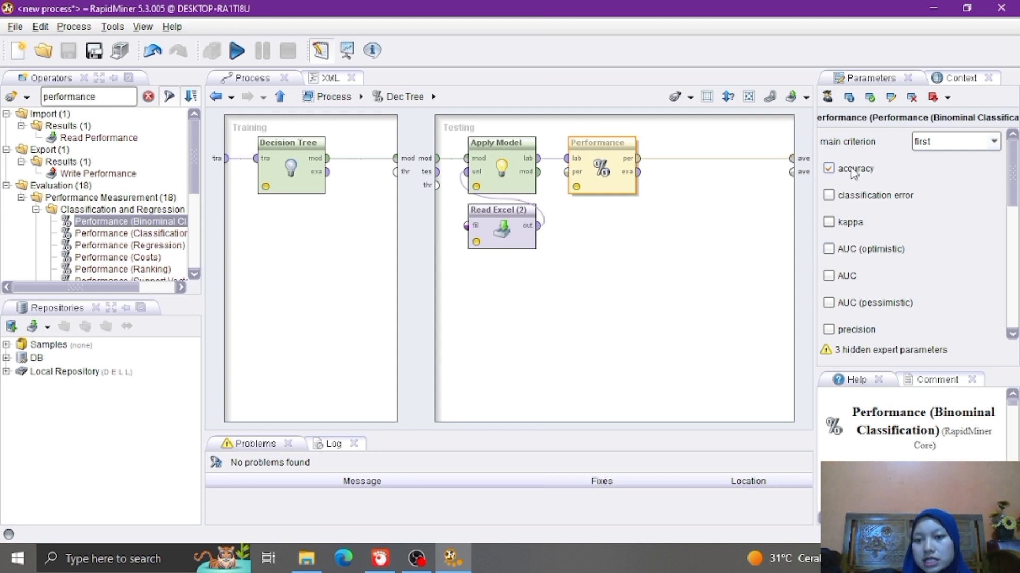
pyautogui.click(829, 276)
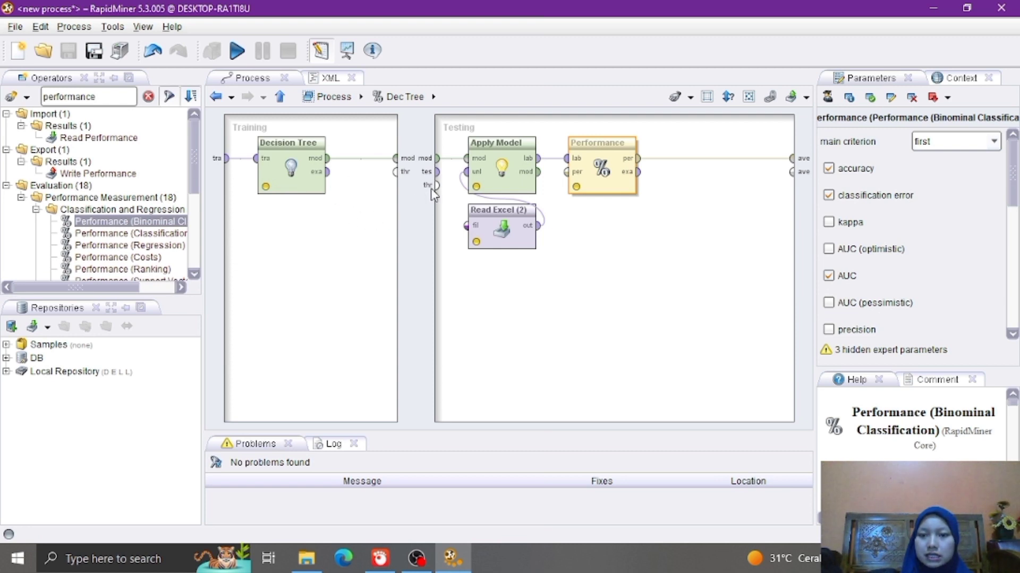
# Return to the main process and paste a copy of the Dec Tree validation directly below the original.
pyautogui.click(326, 99)
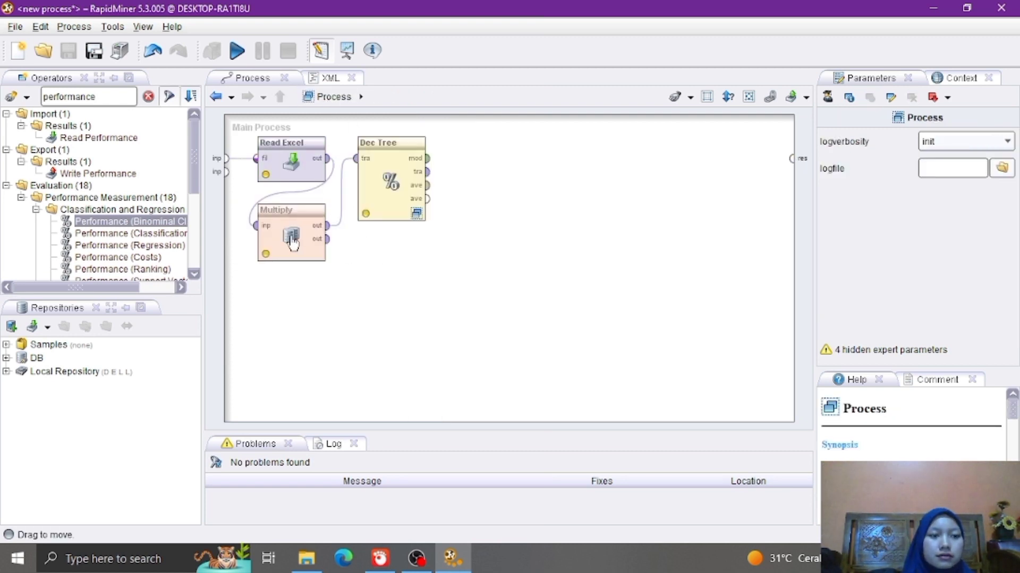
pyautogui.click(408, 200)
pyautogui.rightClick(408, 199)
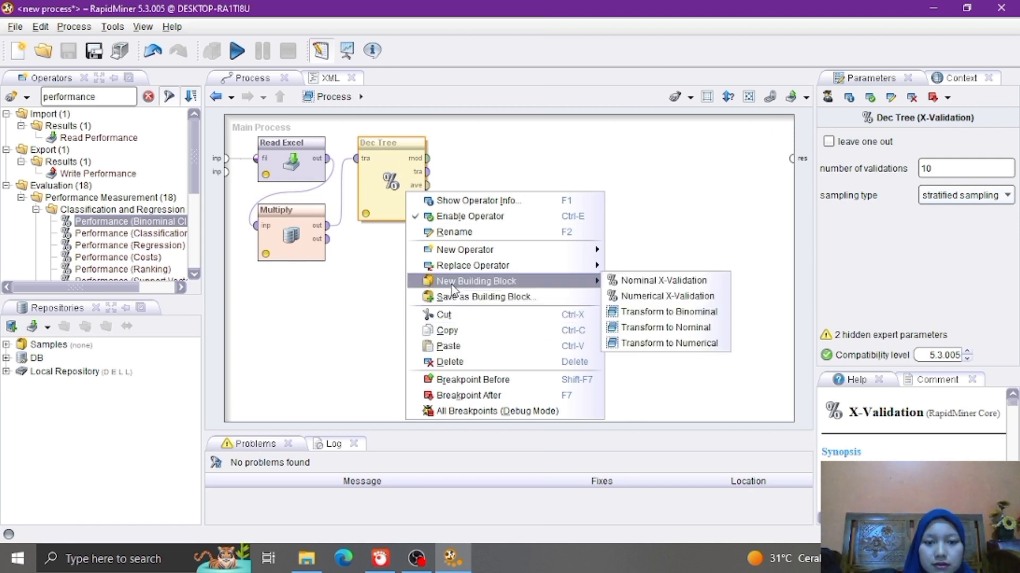
pyautogui.click(454, 348)
pyautogui.rightClick(387, 307)
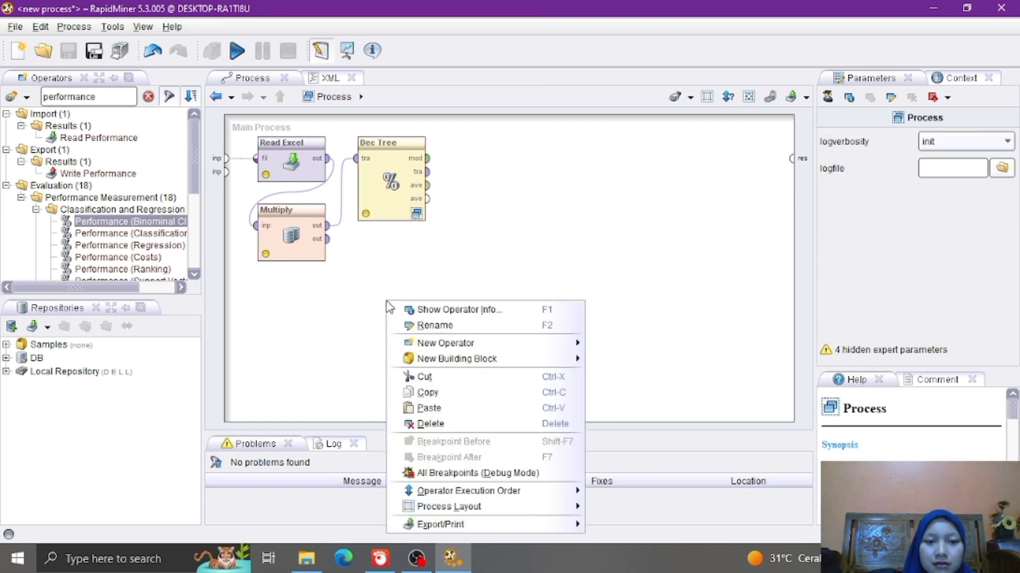
pyautogui.click(451, 409)
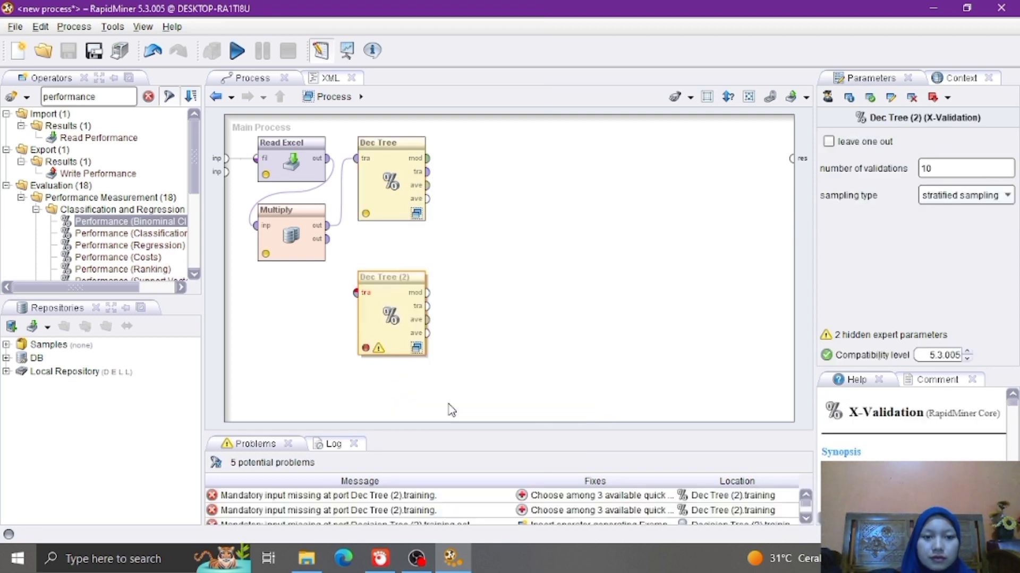
pyautogui.moveTo(391, 313); pyautogui.dragTo(389, 287)
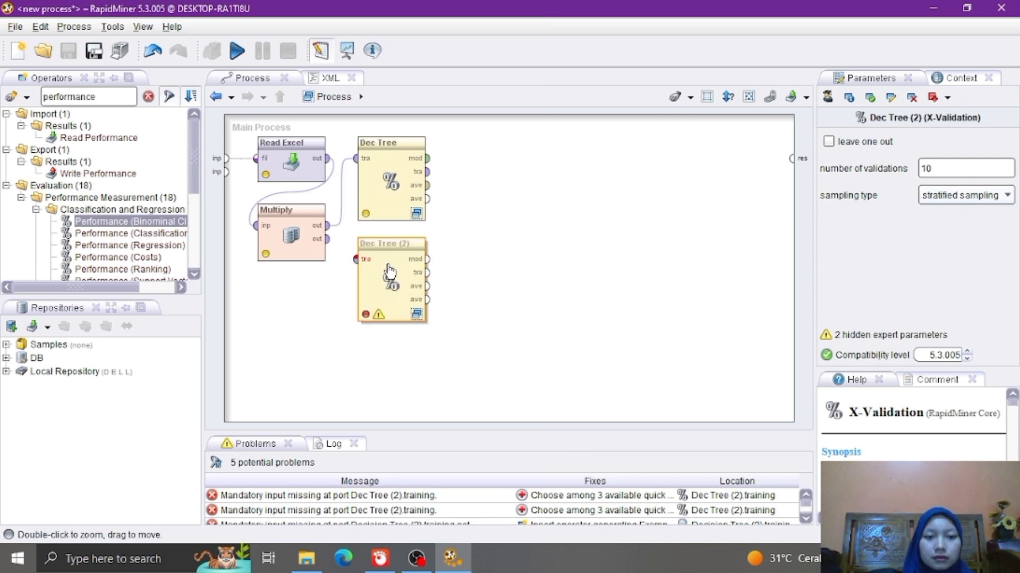
# Paste two more copies of Dec Tree, placing one below Dec Tree (2) and the other to its right.
pyautogui.rightClick(481, 299)
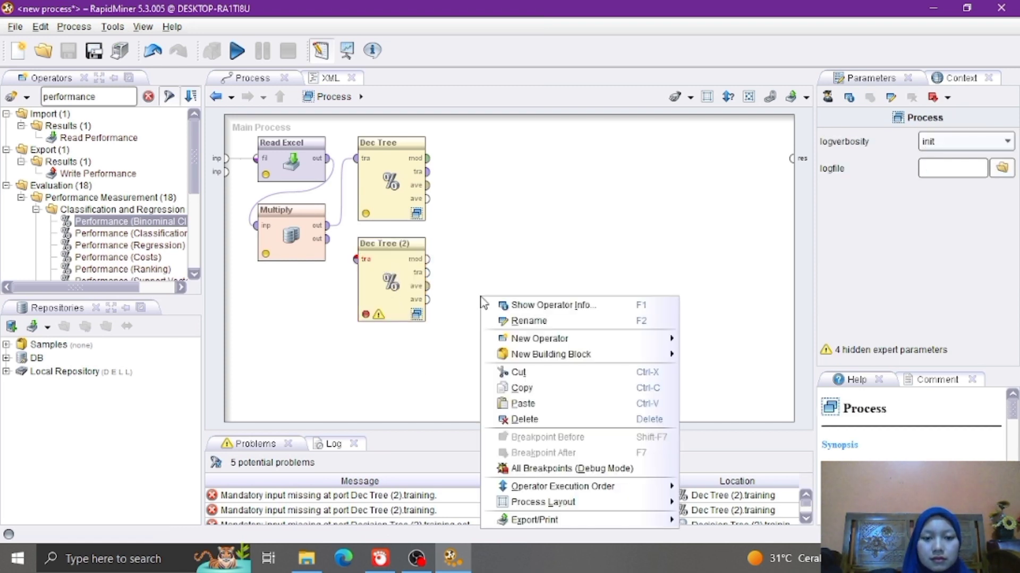
pyautogui.click(529, 404)
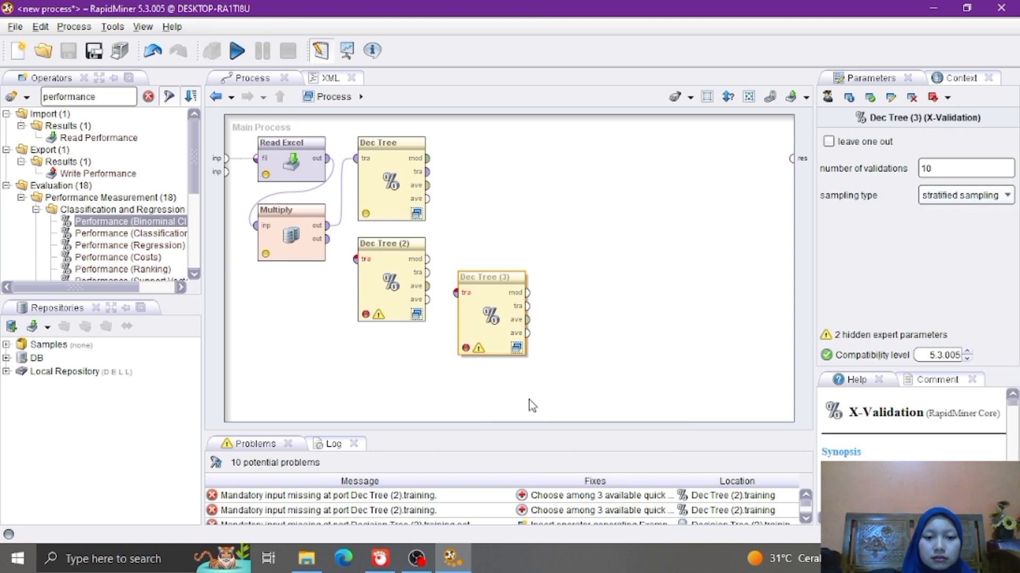
pyautogui.moveTo(494, 325); pyautogui.dragTo(396, 379)
pyautogui.rightClick(480, 287)
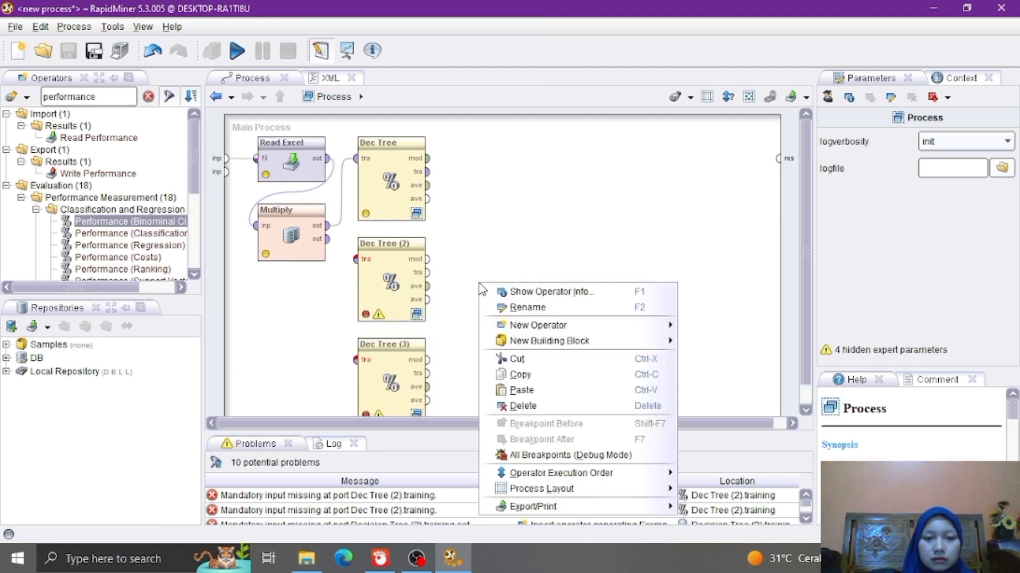
pyautogui.click(537, 390)
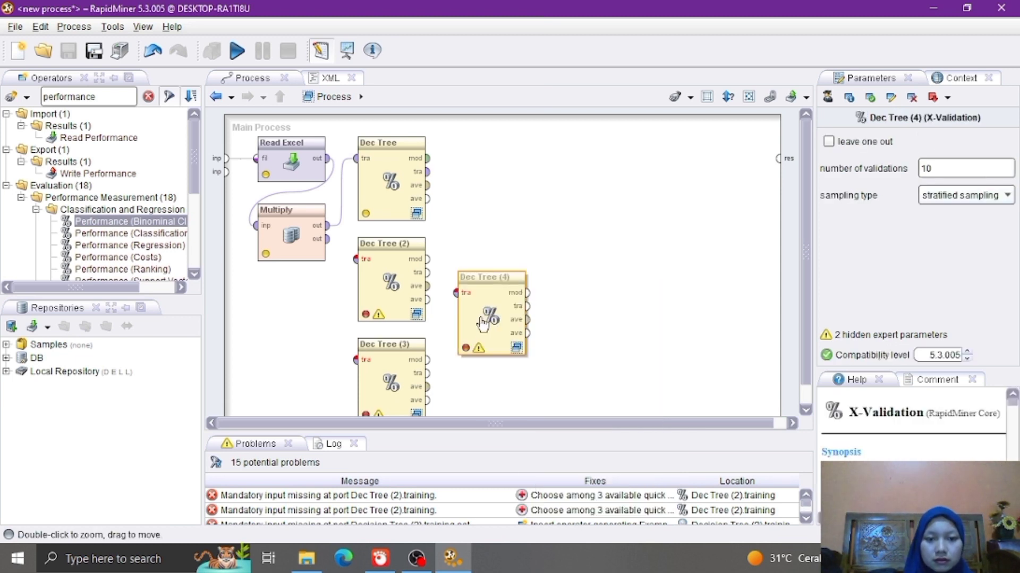
pyautogui.moveTo(478, 323); pyautogui.dragTo(528, 289)
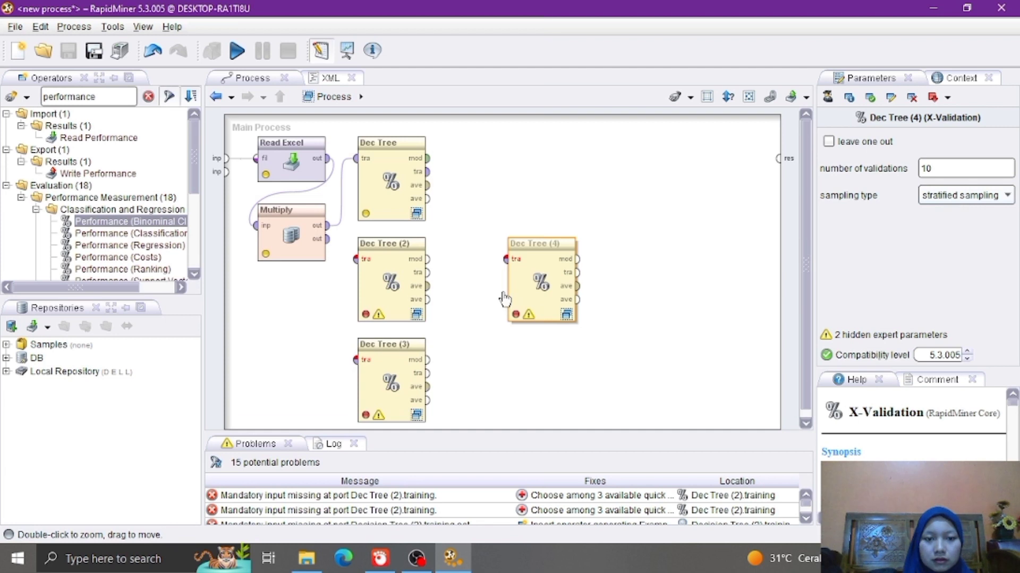
# Rename the Dec Tree (2) validation as Naive Bayes.
pyautogui.click(401, 249)
pyautogui.rightClick(400, 245)
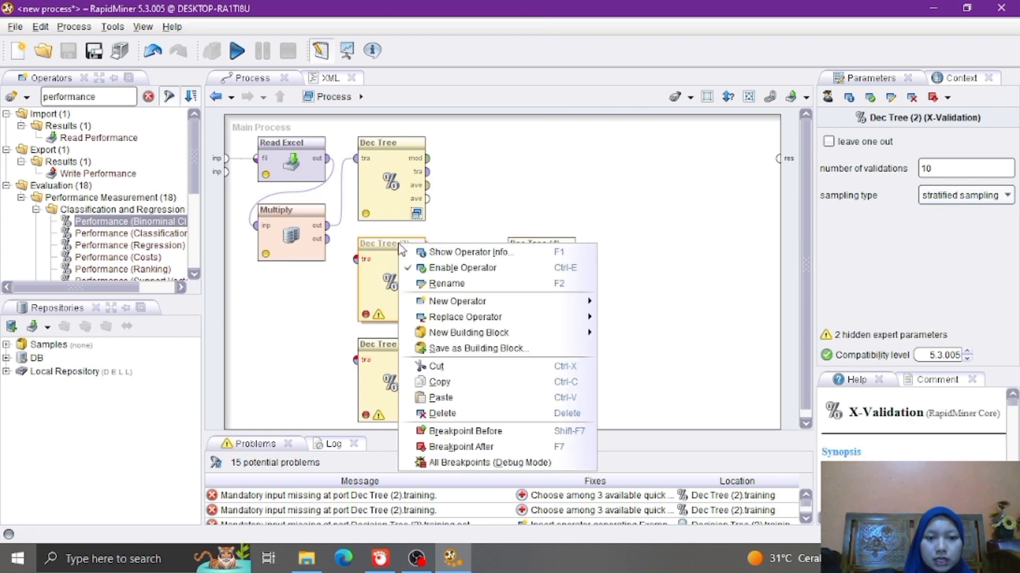
pyautogui.click(449, 285)
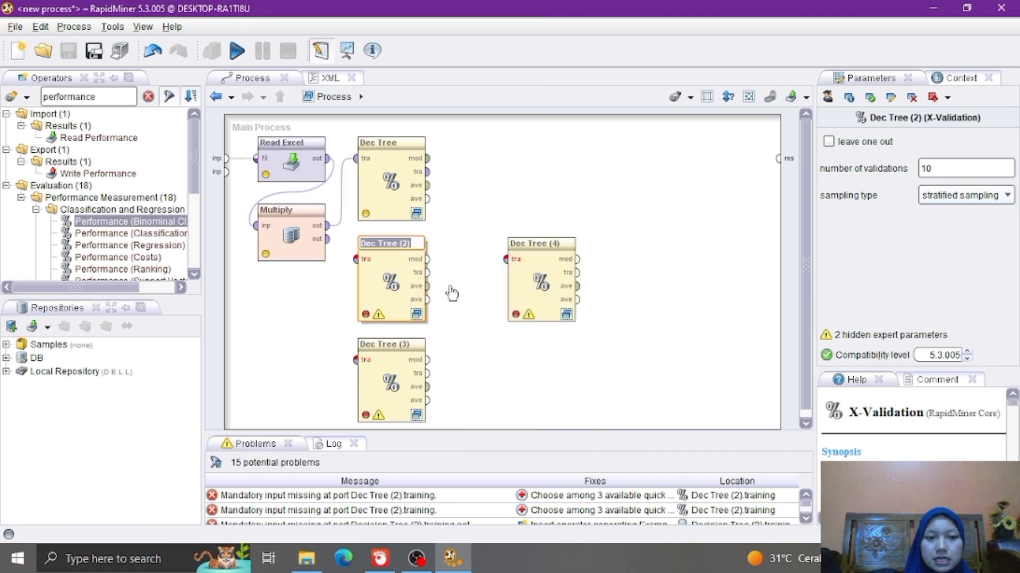
pyautogui.press('BackSpace')
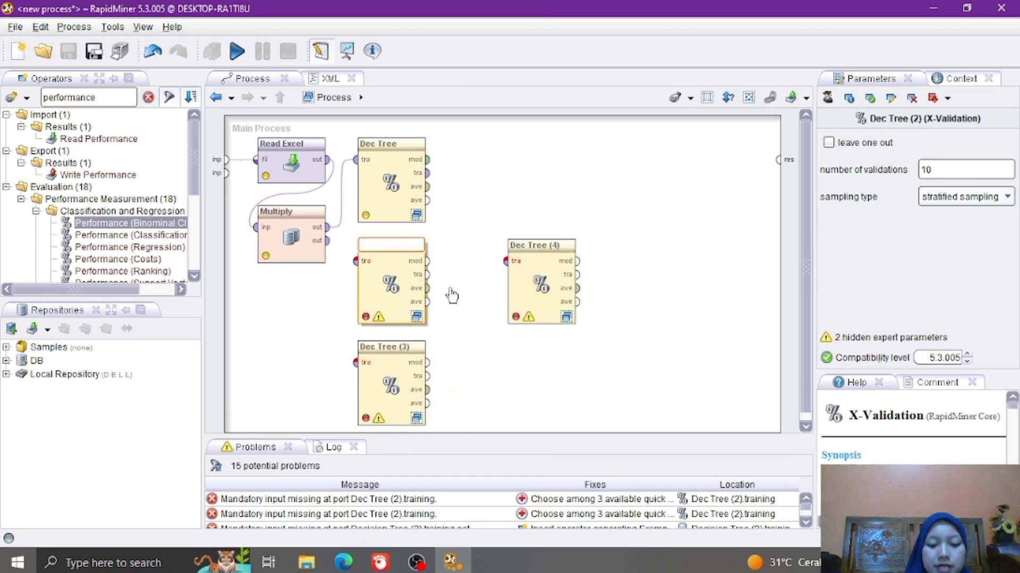
pyautogui.write('Naive ')
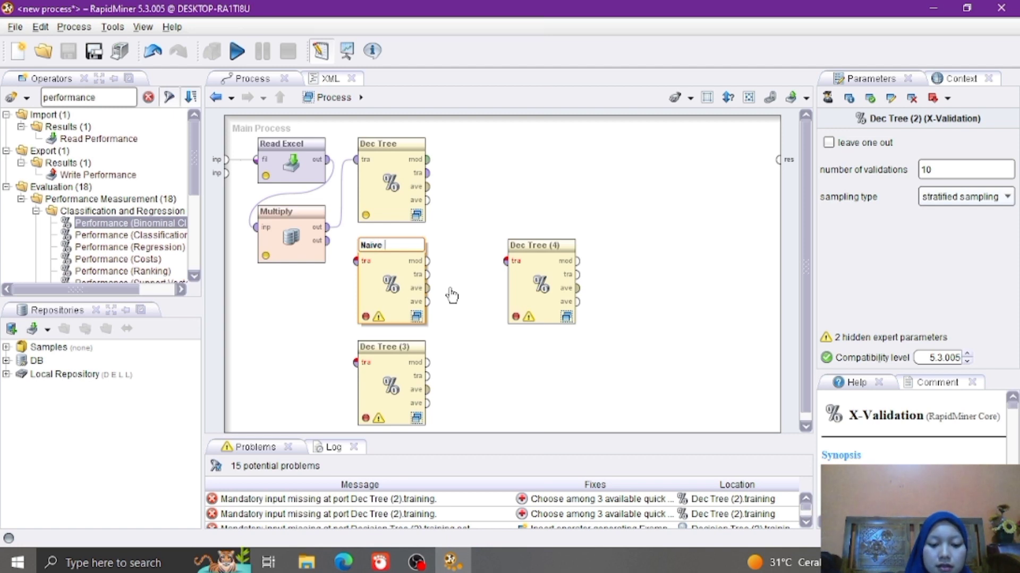
pyautogui.write('Bayes')
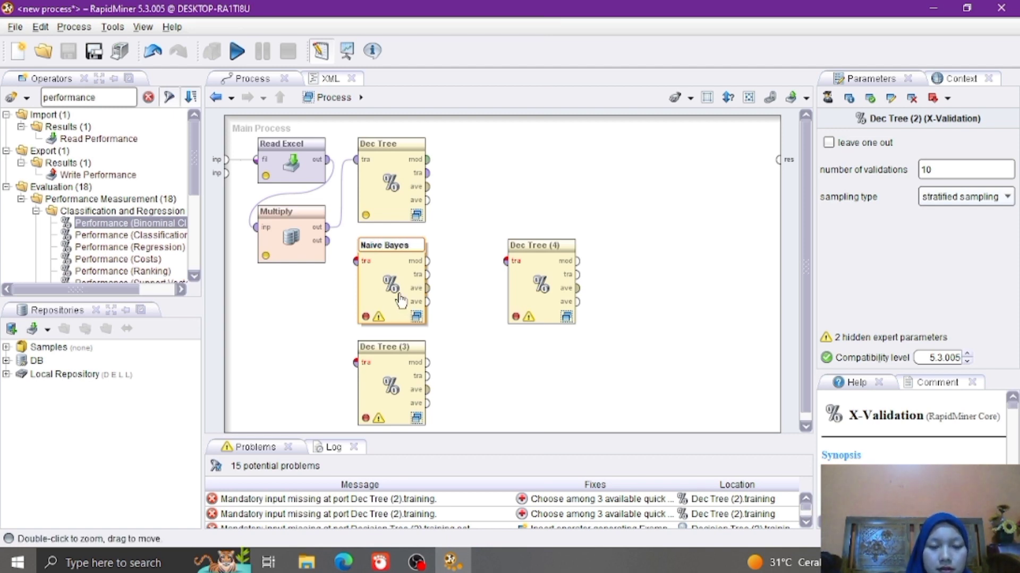
pyautogui.press('Return')
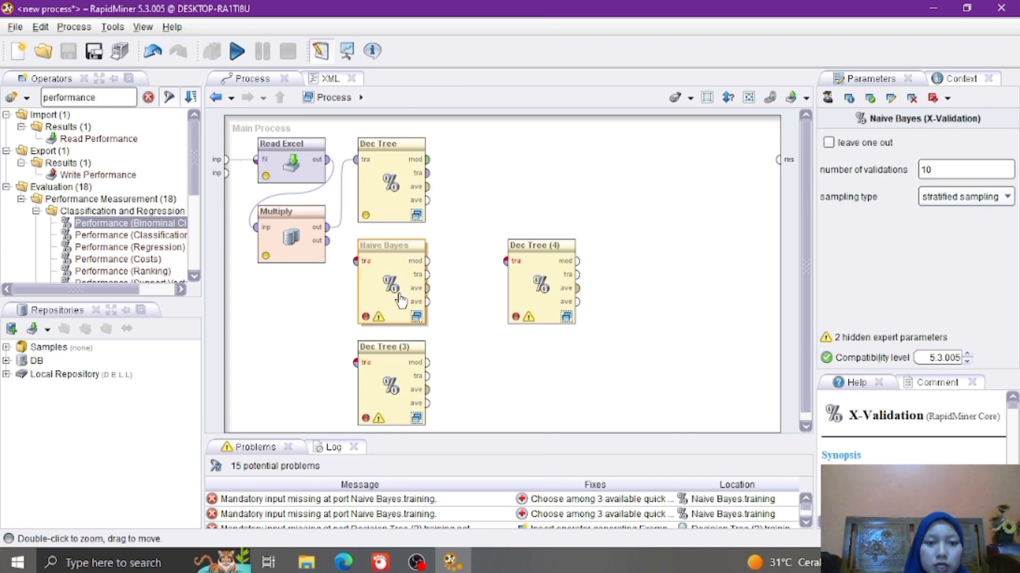
# Open the Naive Bayes validation's subprocess and delete the Decision Tree operator from Training.
pyautogui.doubleClick(401, 301)
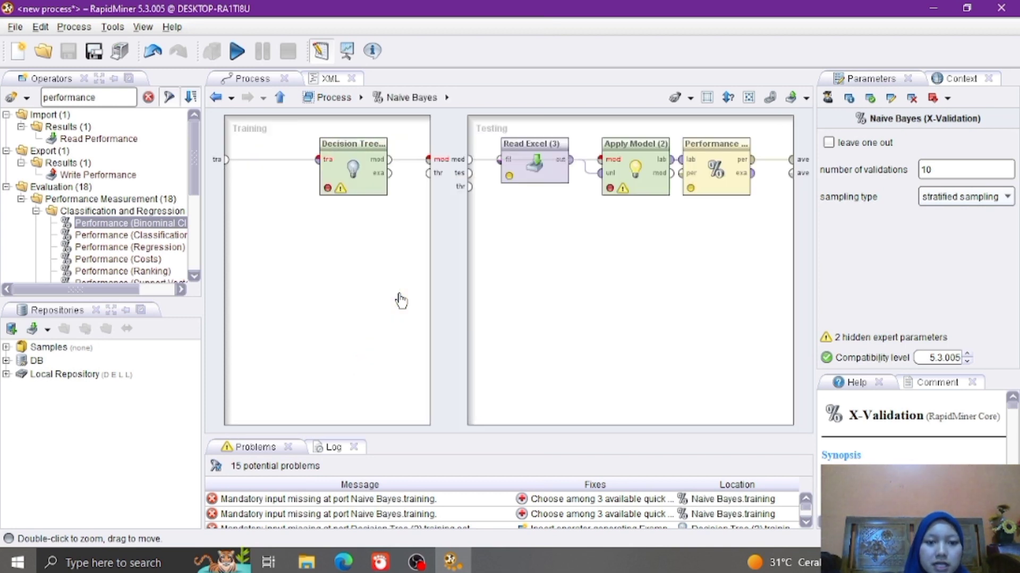
pyautogui.click(357, 185)
pyautogui.rightClick(356, 185)
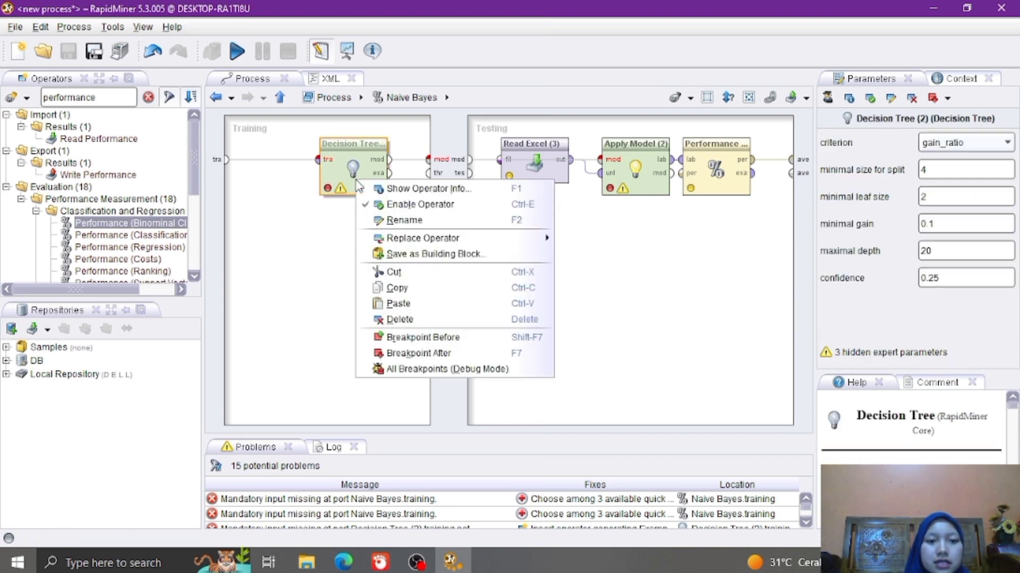
pyautogui.click(392, 319)
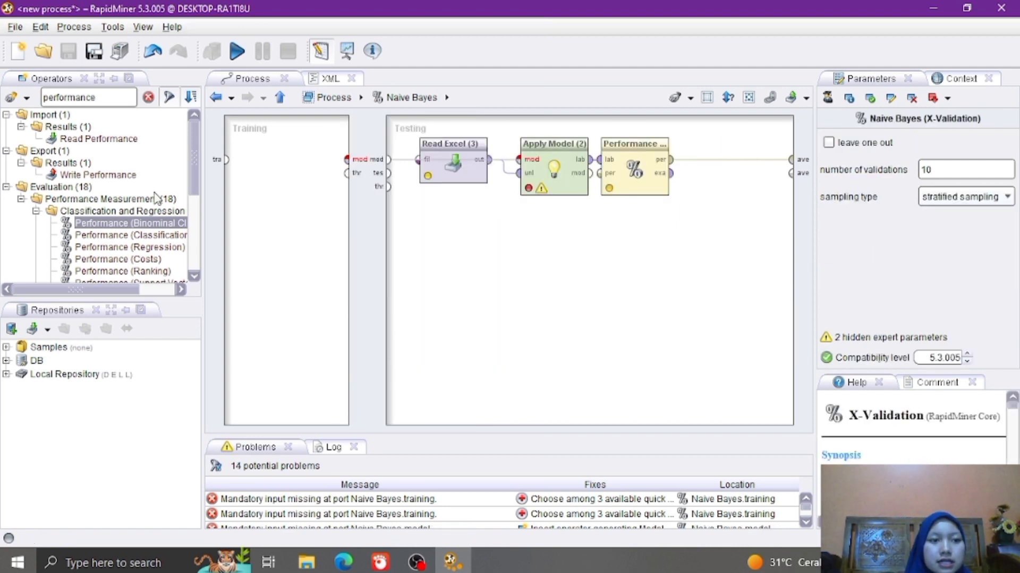
# Filter the operators for "naive" and add Naive Bayes to Training, wired between the training and model ports.
pyautogui.doubleClick(96, 101)
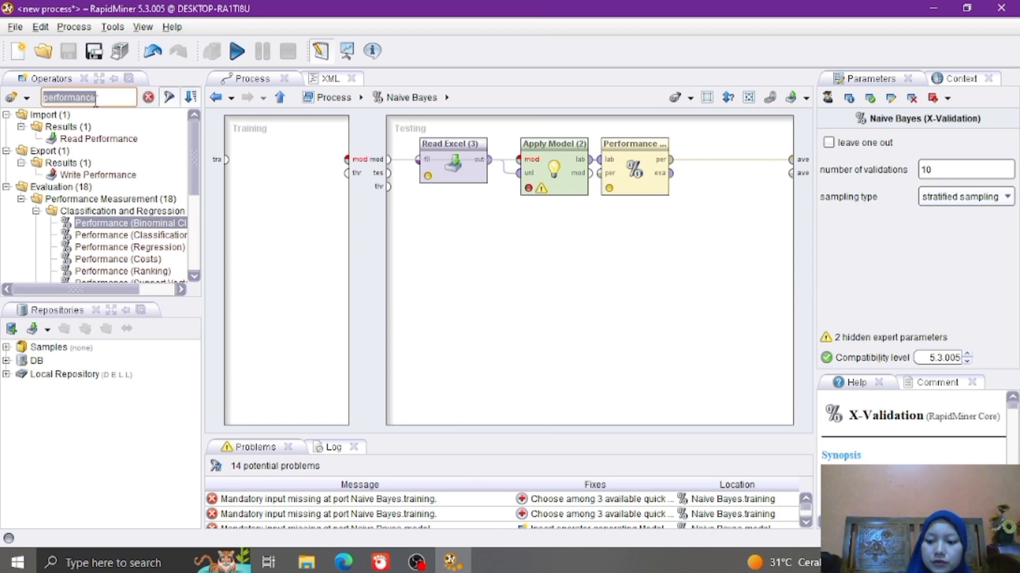
pyautogui.press('BackSpace')
pyautogui.write('naive')
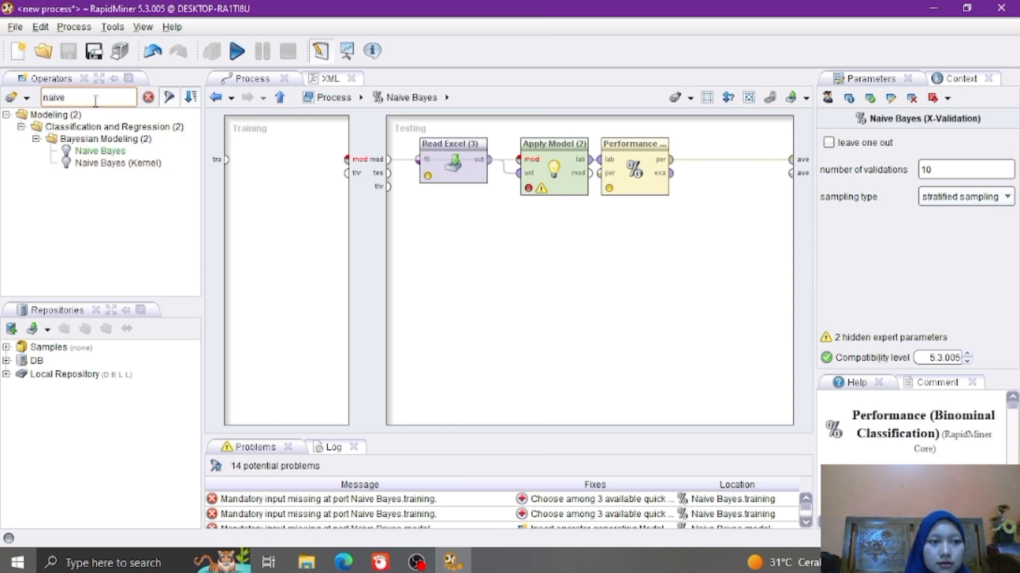
pyautogui.moveTo(88, 156); pyautogui.dragTo(274, 152)
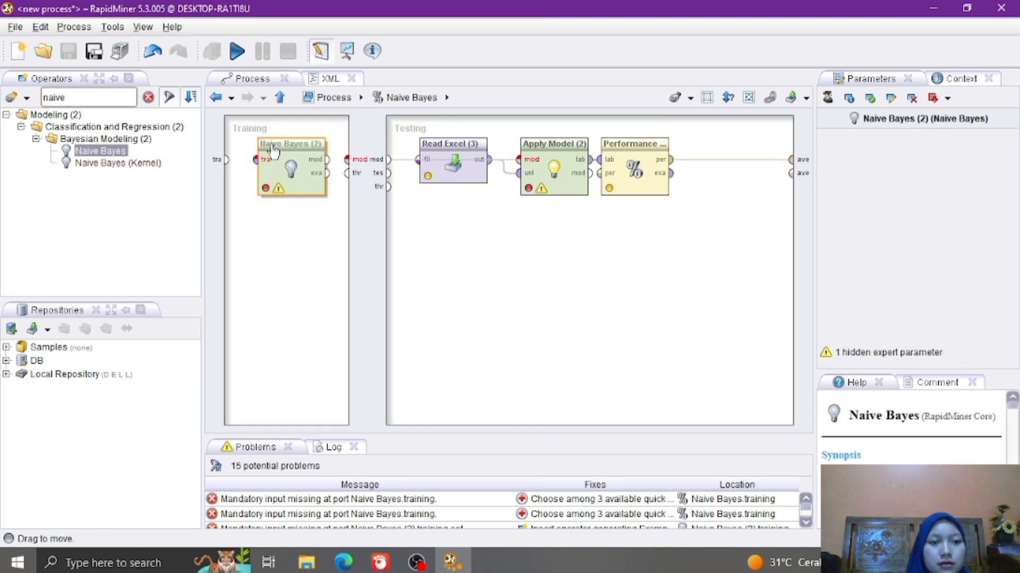
pyautogui.click(226, 160)
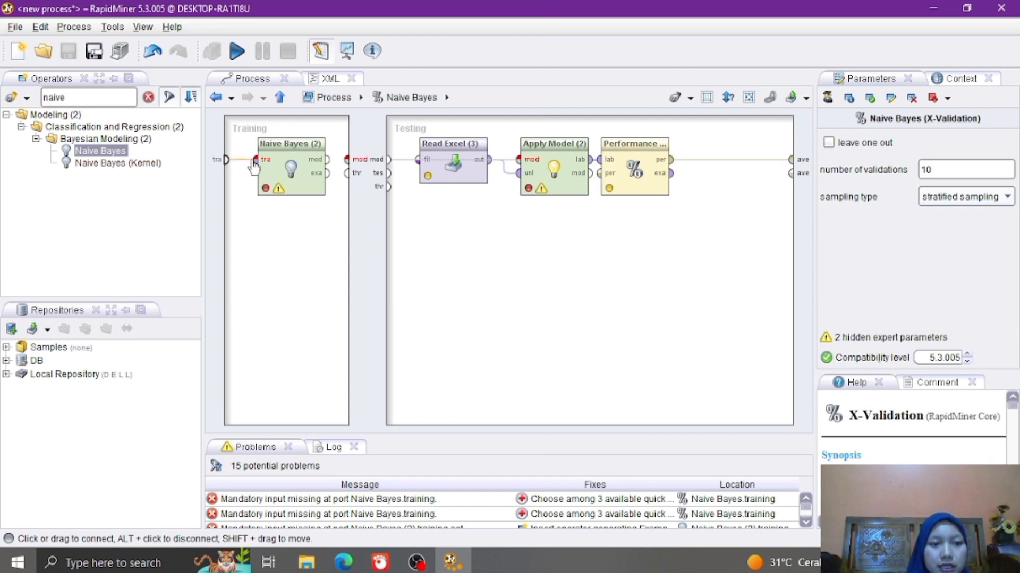
pyautogui.click(256, 162)
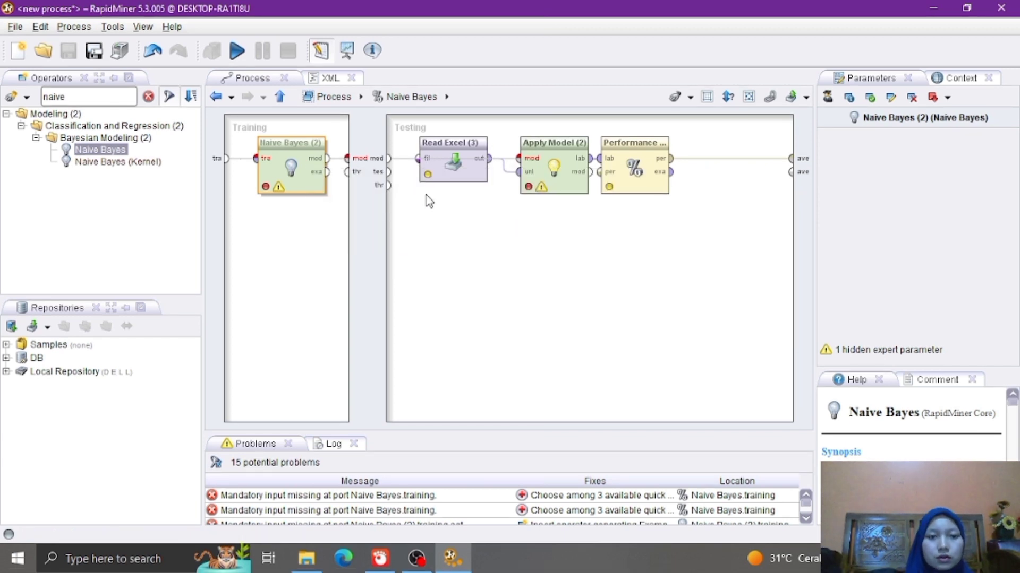
# Return to the main process and connect Multiply's free outputs to the training inputs of Naive Bayes and Dec Tree (3).
pyautogui.click(330, 97)
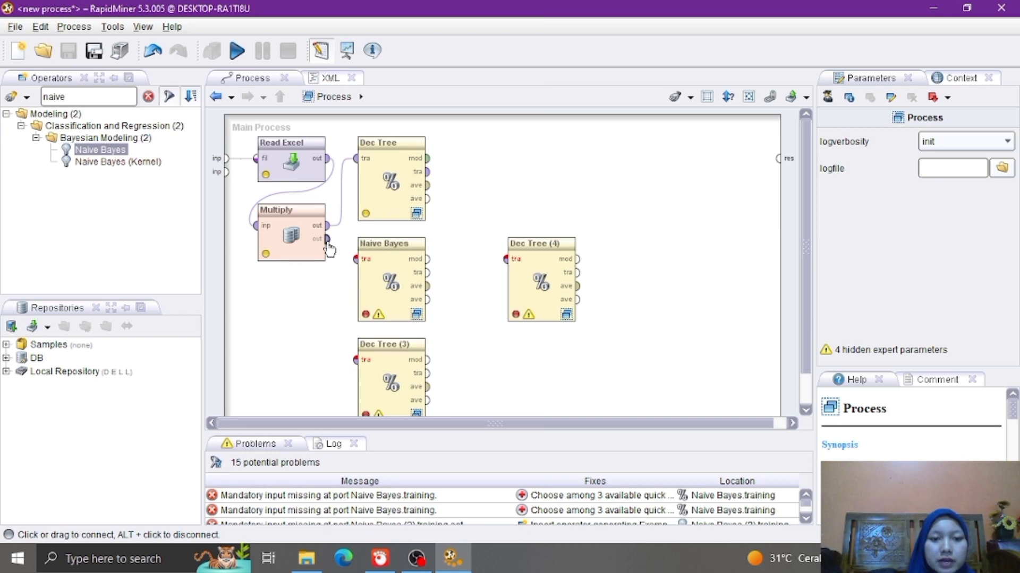
pyautogui.moveTo(329, 246); pyautogui.dragTo(359, 267)
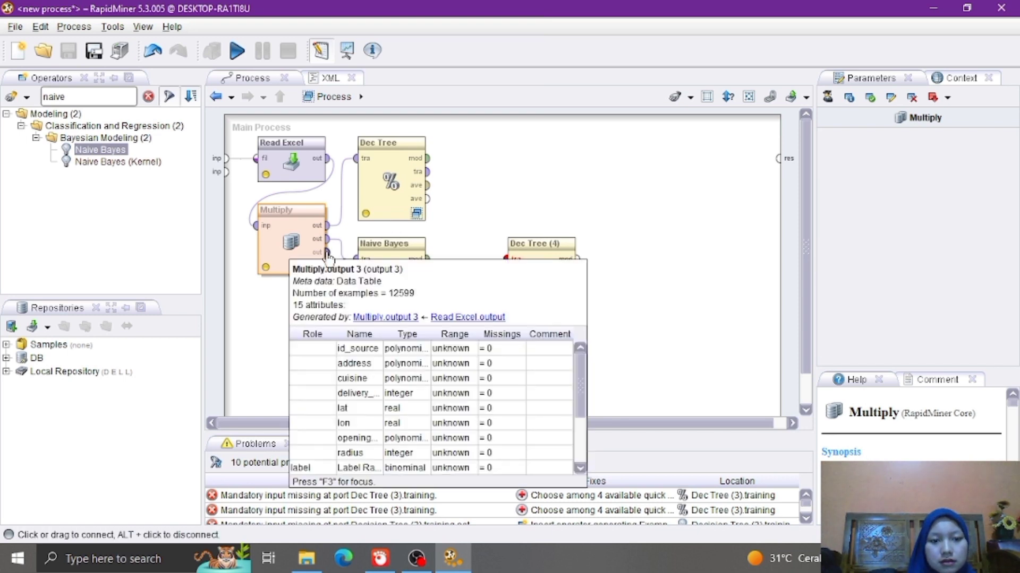
pyautogui.moveTo(328, 256); pyautogui.dragTo(357, 361)
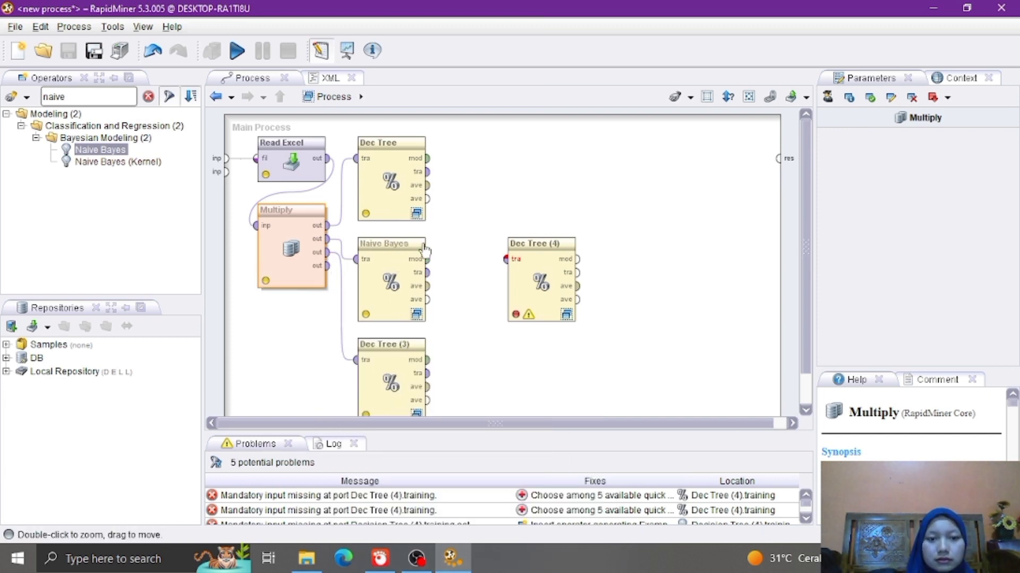
# Rename the Dec Tree (3) validation as k-NN.
pyautogui.click(399, 350)
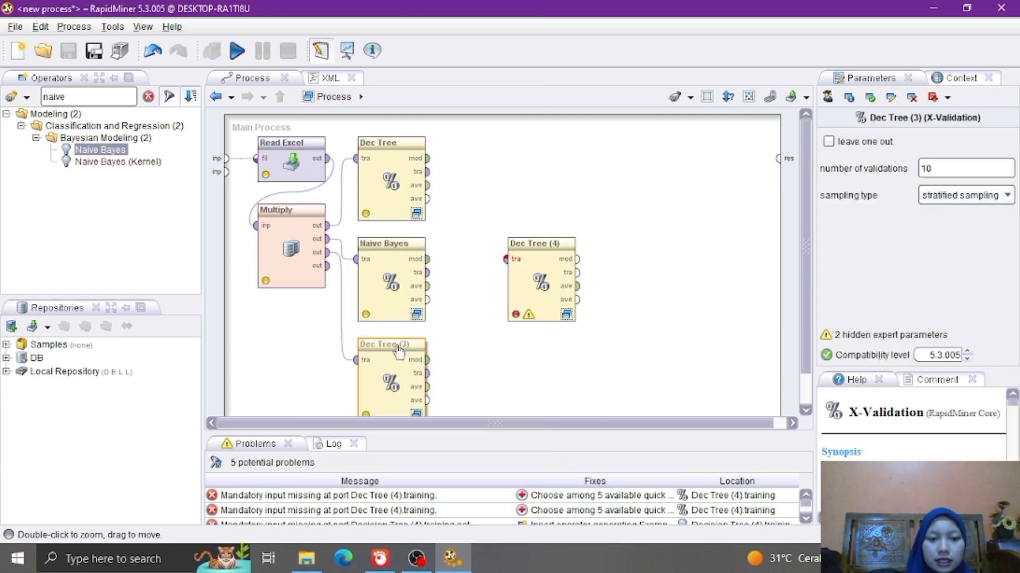
pyautogui.rightClick(399, 351)
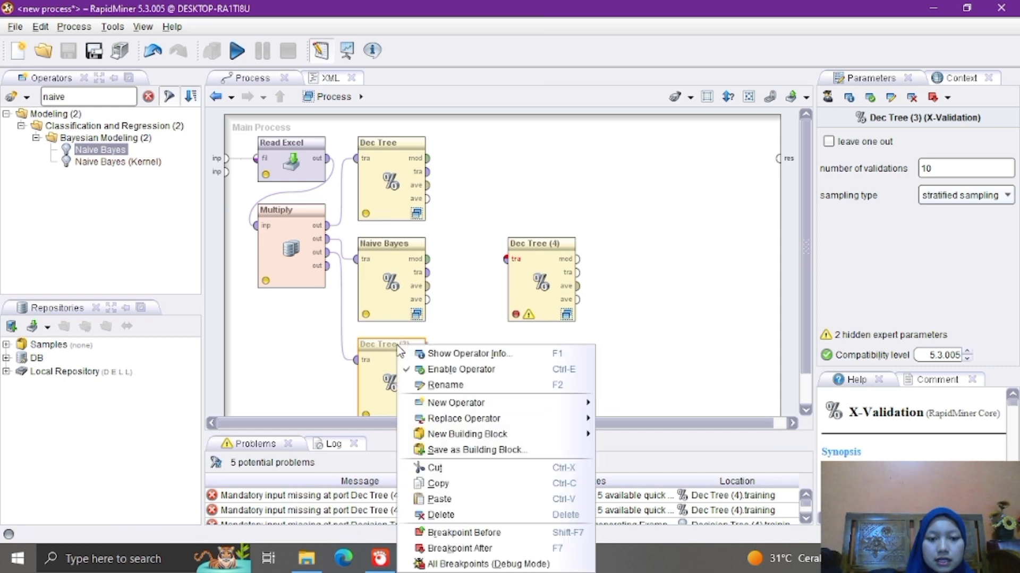
pyautogui.click(428, 387)
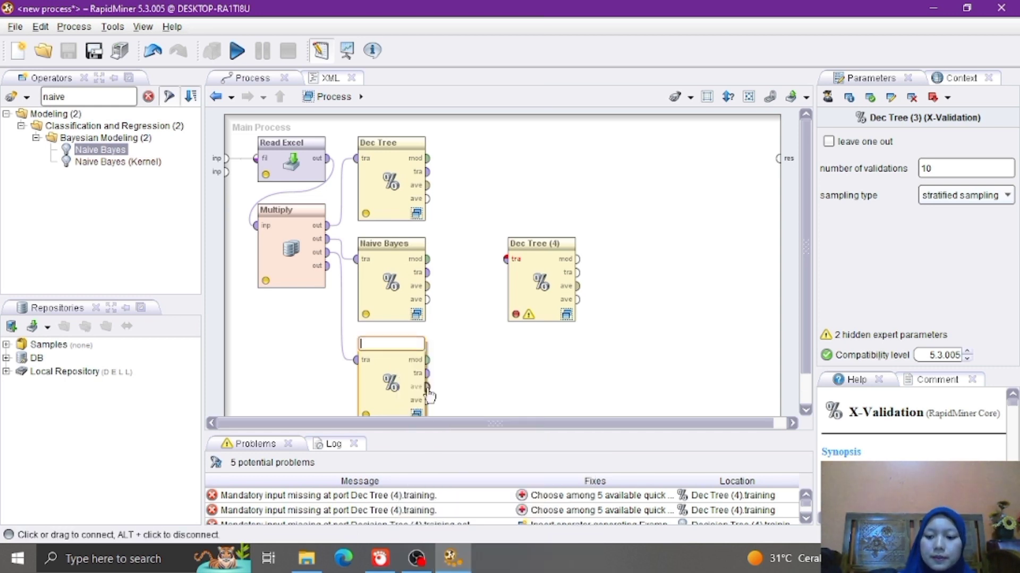
pyautogui.write('k-')
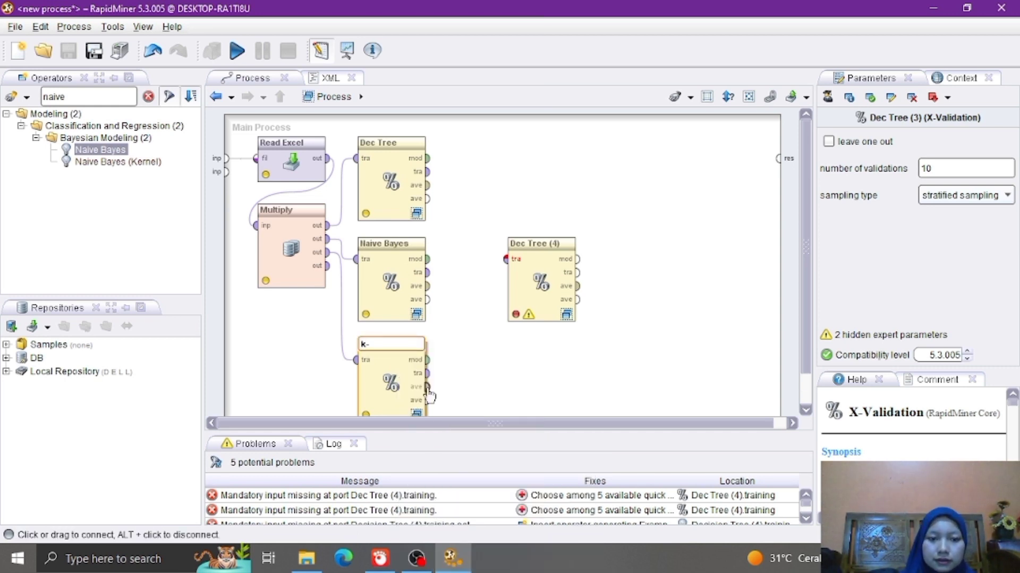
pyautogui.write('NN')
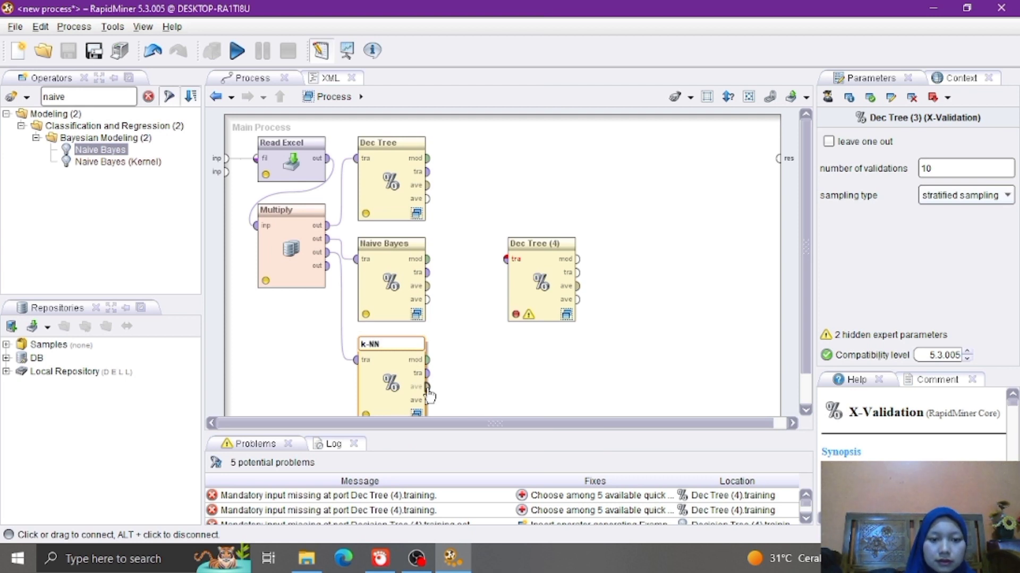
# Open the k-NN validation's subprocess and delete the Decision Tree operator from Training.
pyautogui.doubleClick(393, 391)
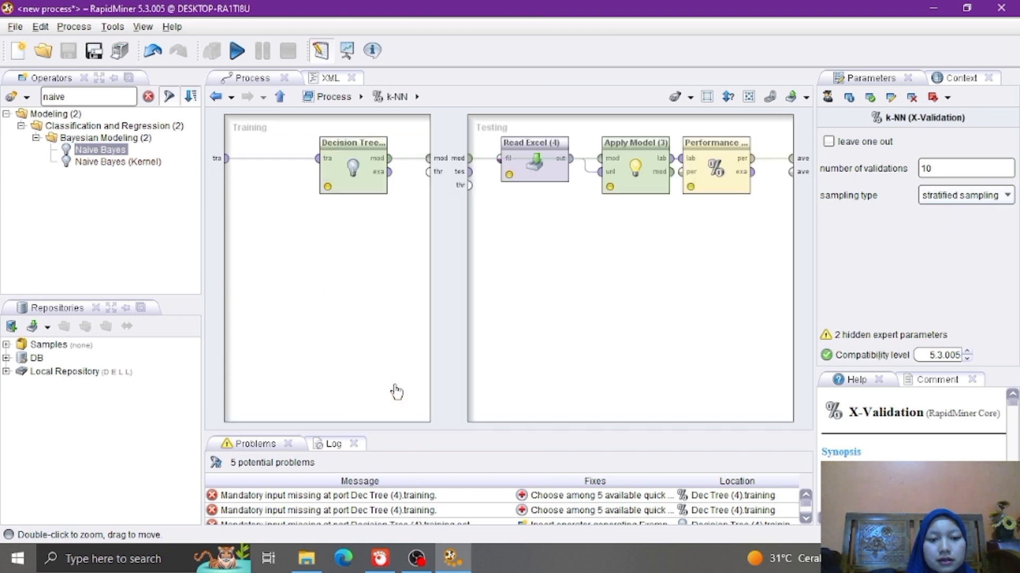
pyautogui.click(348, 176)
pyautogui.rightClick(346, 171)
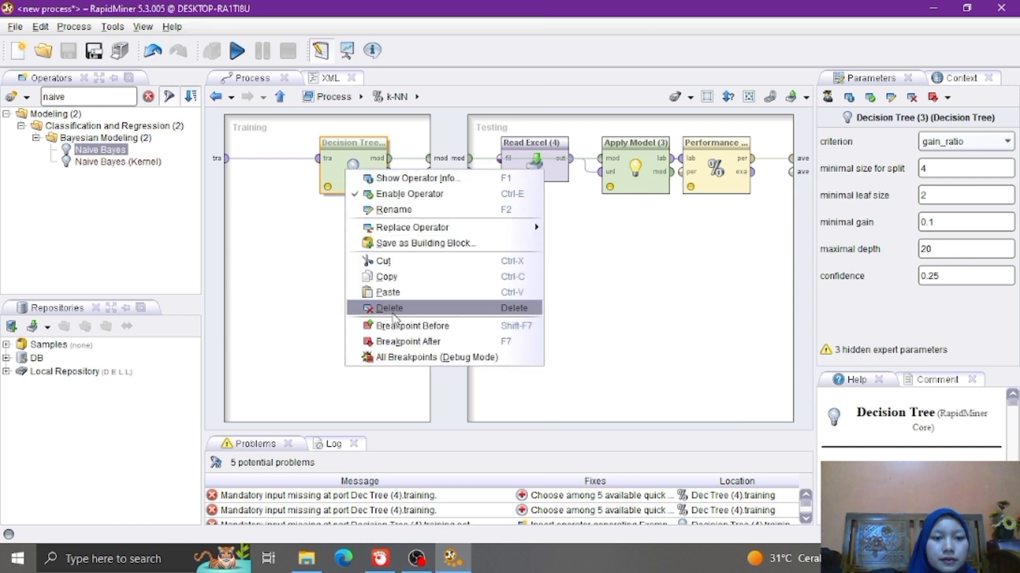
pyautogui.click(390, 308)
# Filter the operators for "k-" and add k-NN to Training, wired between the training and model ports.
pyautogui.doubleClick(106, 100)
pyautogui.press('BackSpace')
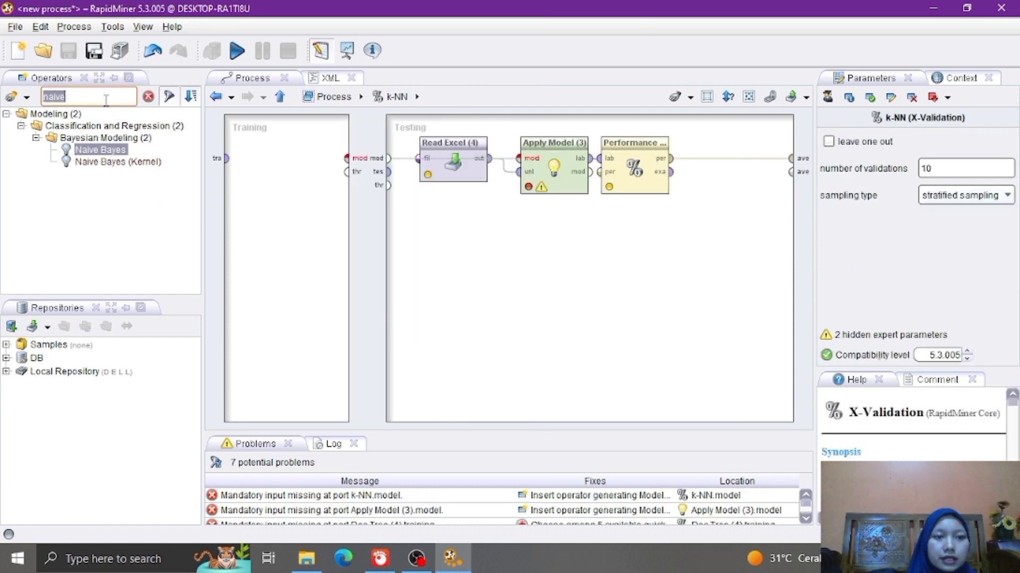
pyautogui.write('k-')
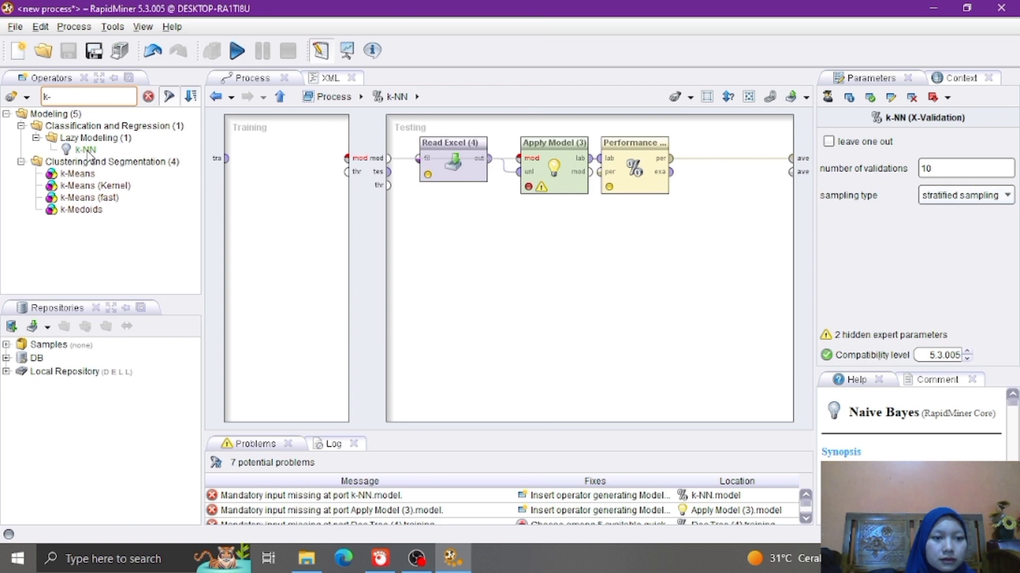
pyautogui.moveTo(88, 154); pyautogui.dragTo(275, 154)
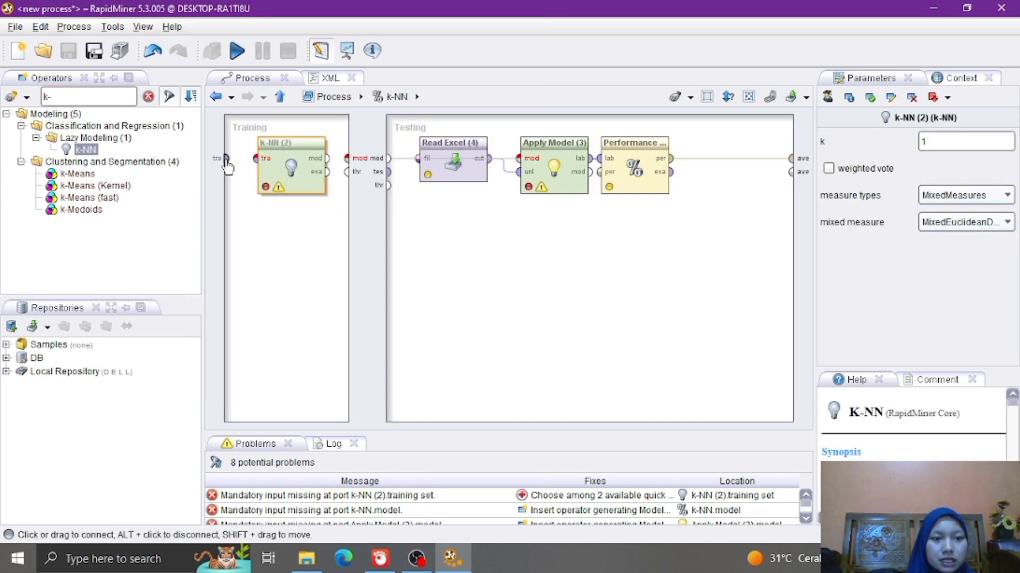
pyautogui.moveTo(227, 162)
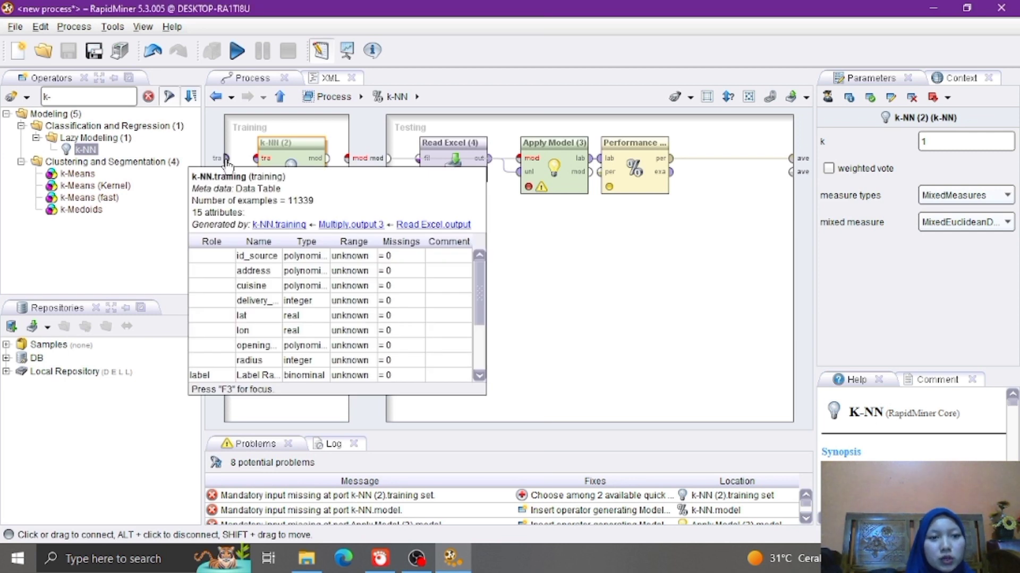
pyautogui.click(226, 164)
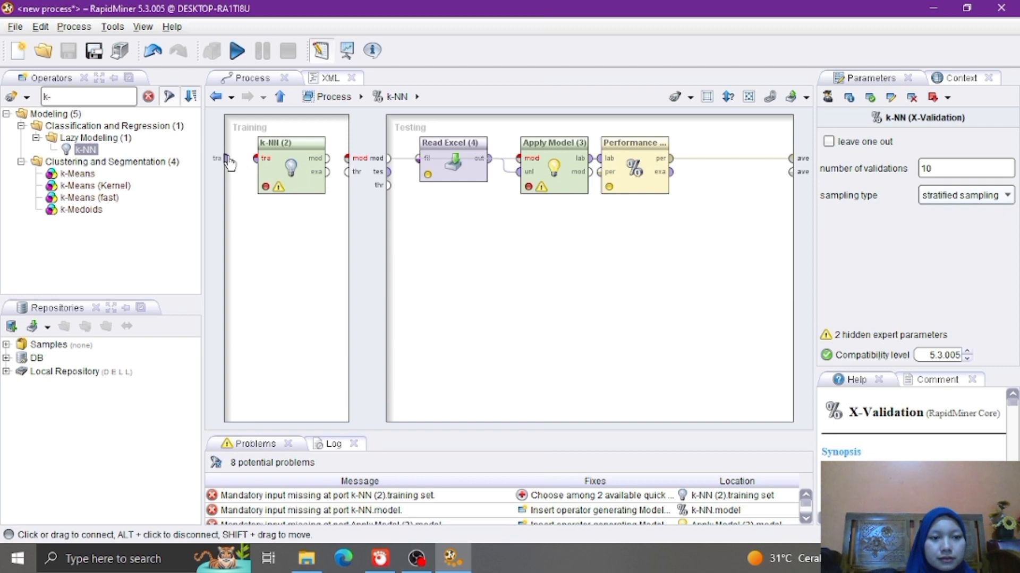
pyautogui.moveTo(227, 158); pyautogui.dragTo(256, 159)
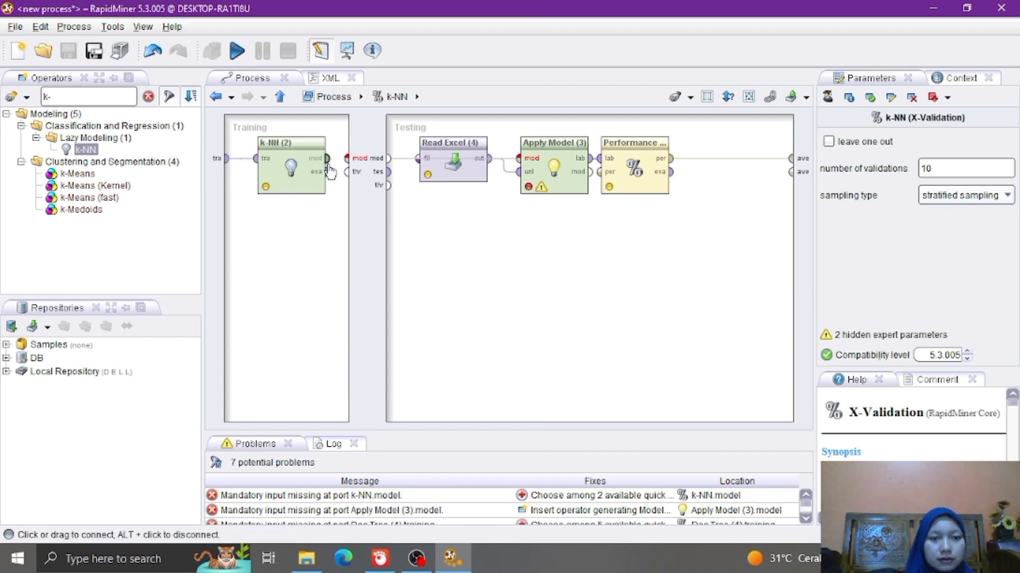
pyautogui.moveTo(327, 158)
pyautogui.mouseDown()
pyautogui.moveTo(350, 167)
pyautogui.moveTo(347, 159)
pyautogui.mouseUp()
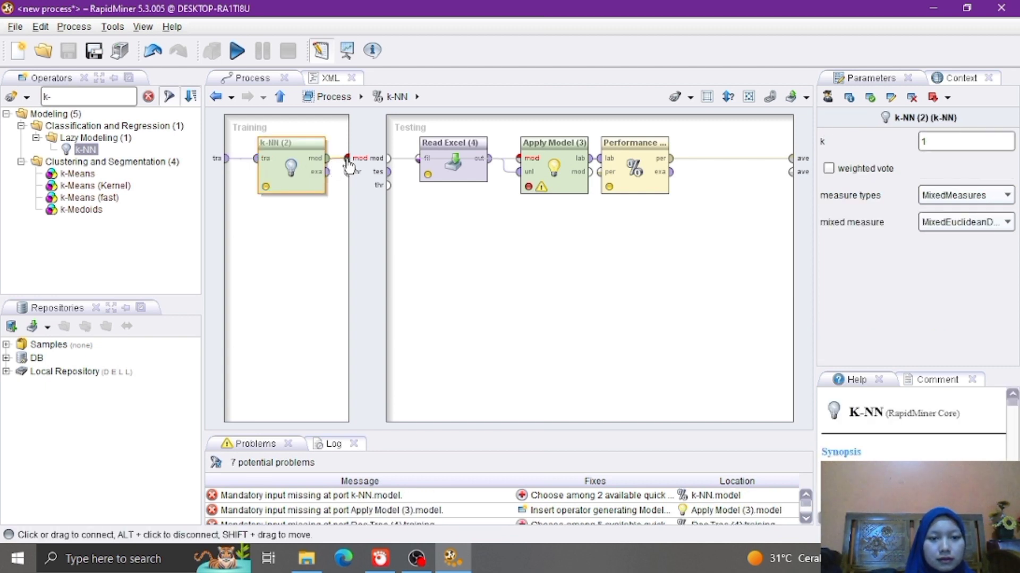
# In Testing, move Read Excel down and place Apply Model above it, then return to the main process.
pyautogui.moveTo(446, 169); pyautogui.dragTo(446, 240)
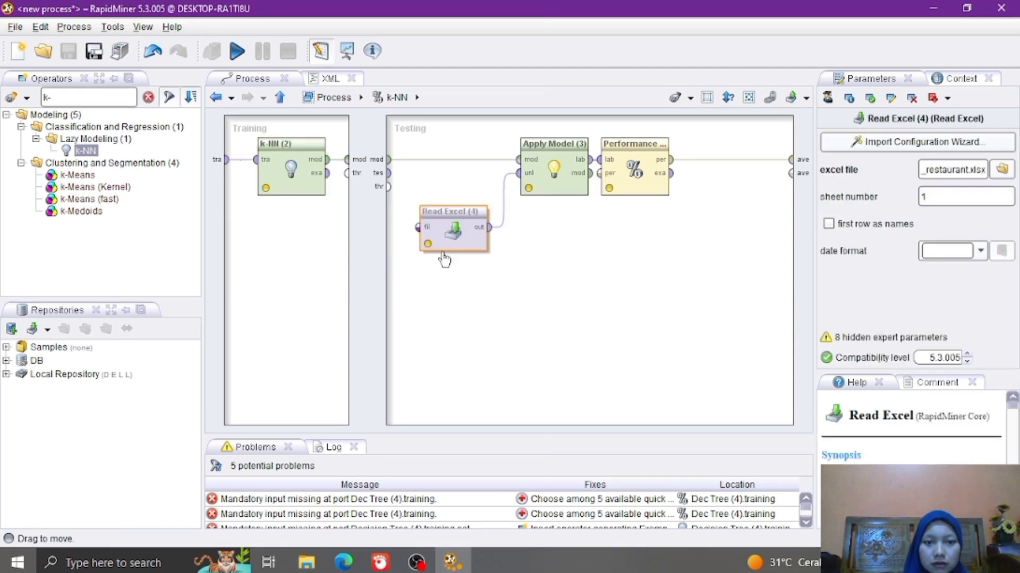
pyautogui.moveTo(551, 175); pyautogui.dragTo(451, 174)
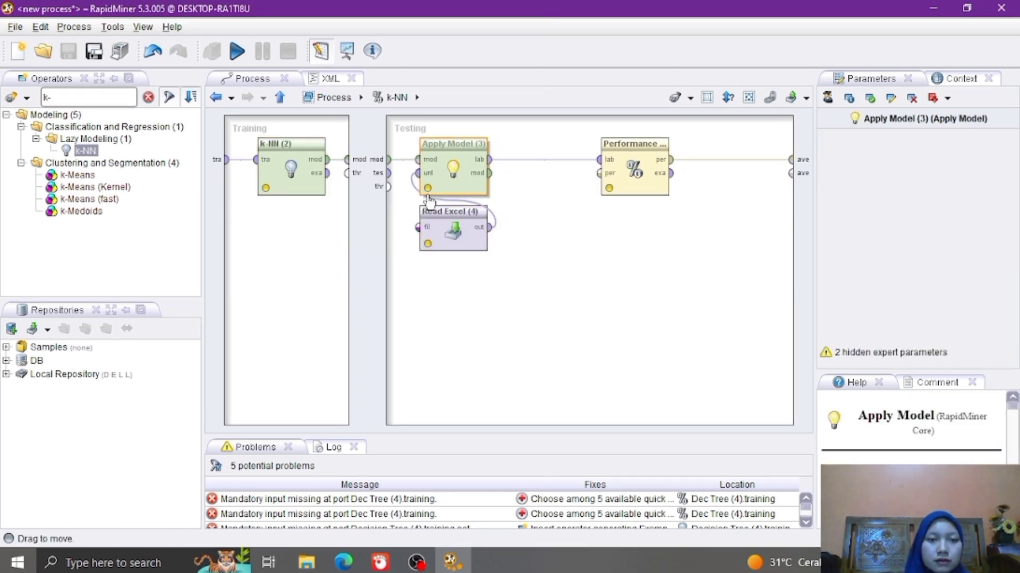
pyautogui.click(329, 100)
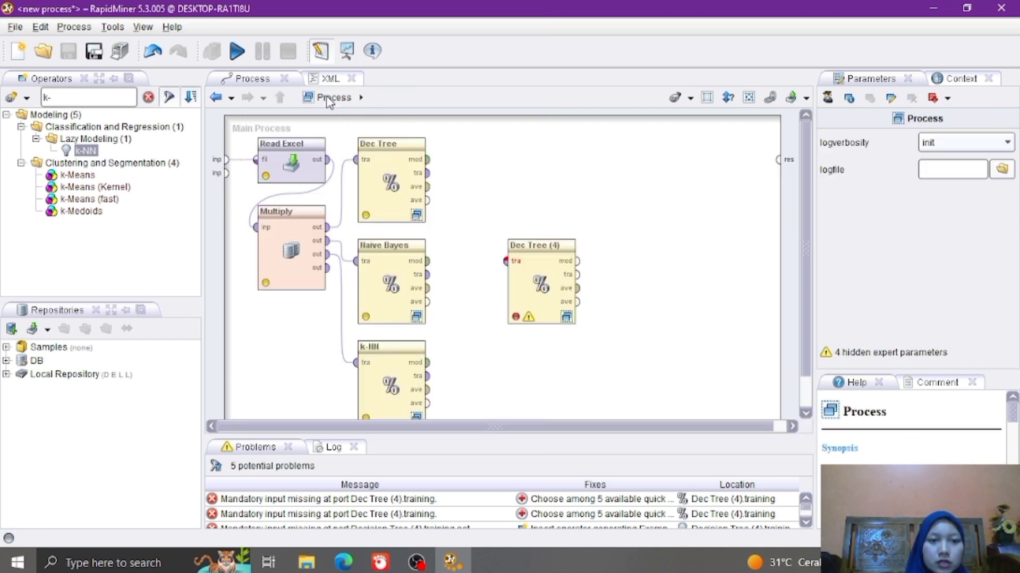
# Rename the Dec Tree (4) validation as Random Forest.
pyautogui.click(546, 272)
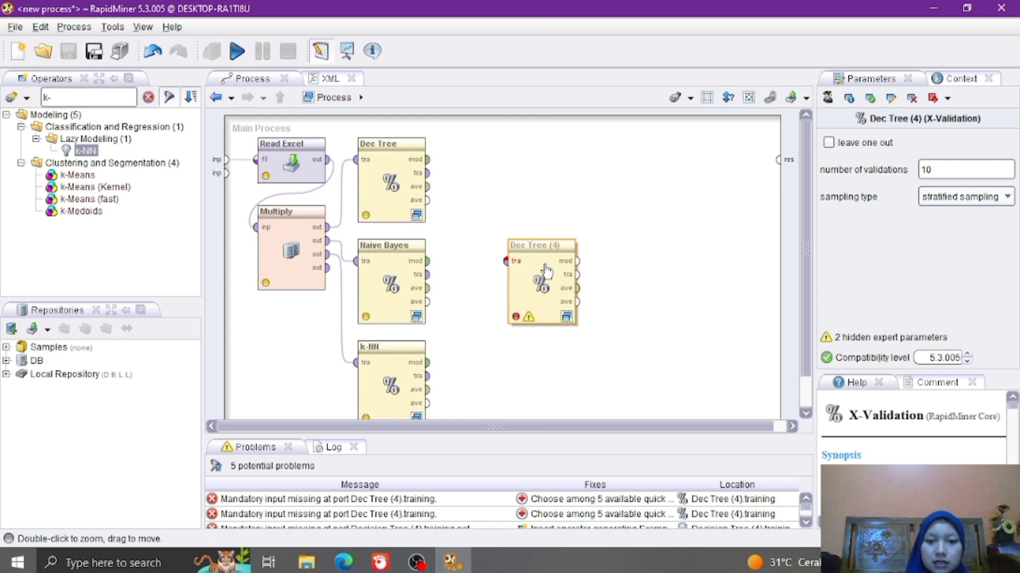
pyautogui.rightClick(547, 272)
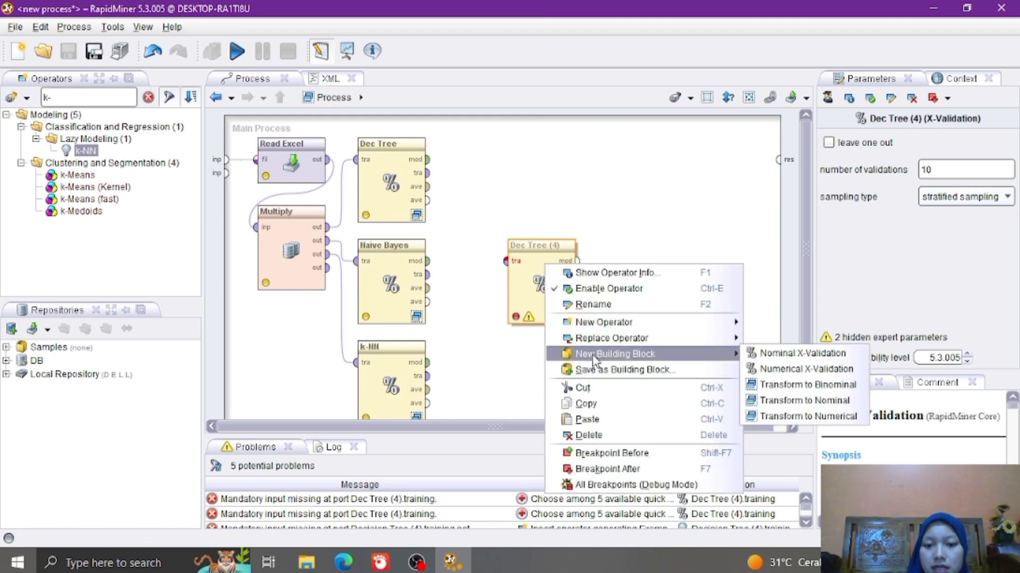
pyautogui.click(592, 305)
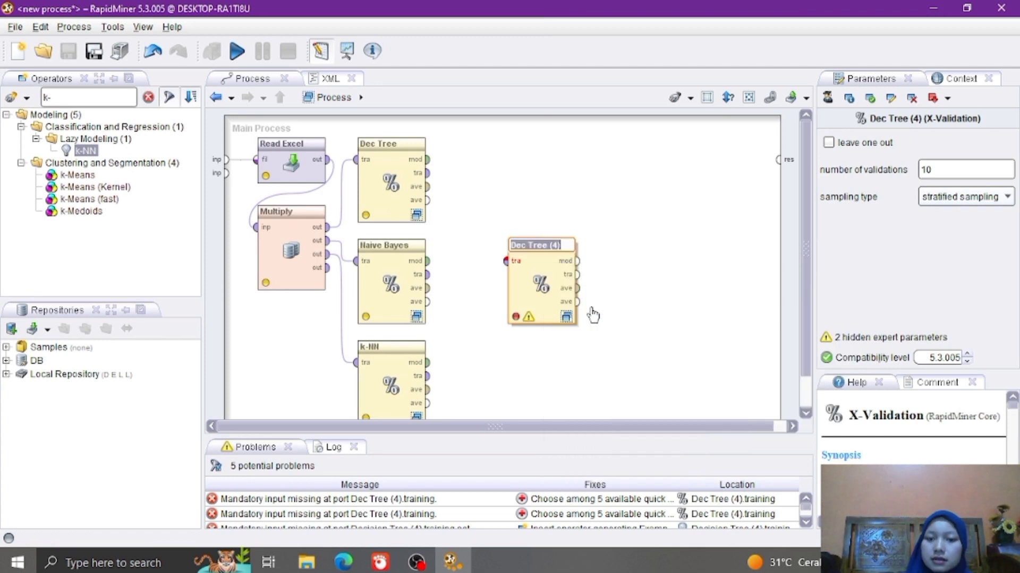
pyautogui.press('BackSpace')
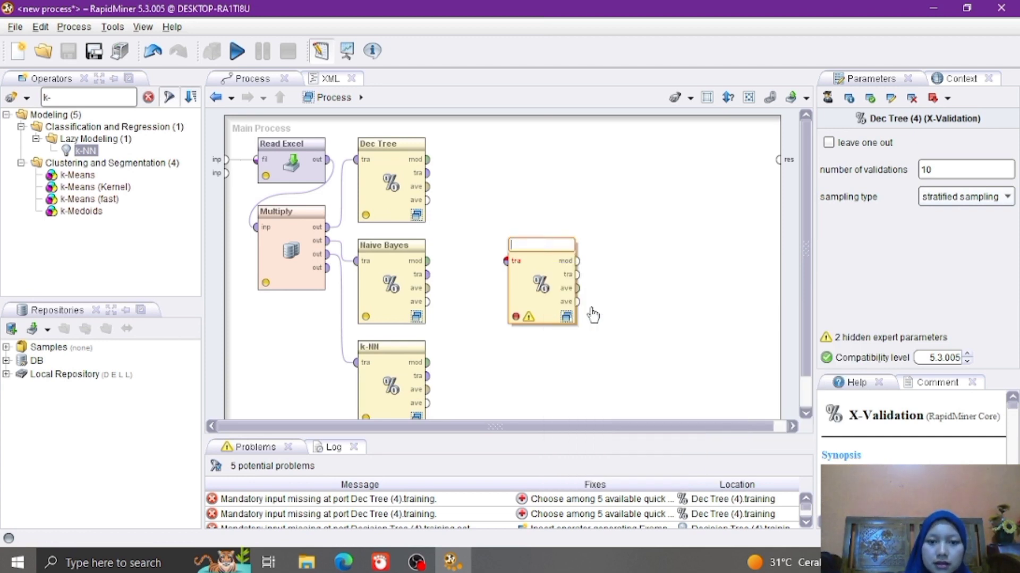
pyautogui.write('Random')
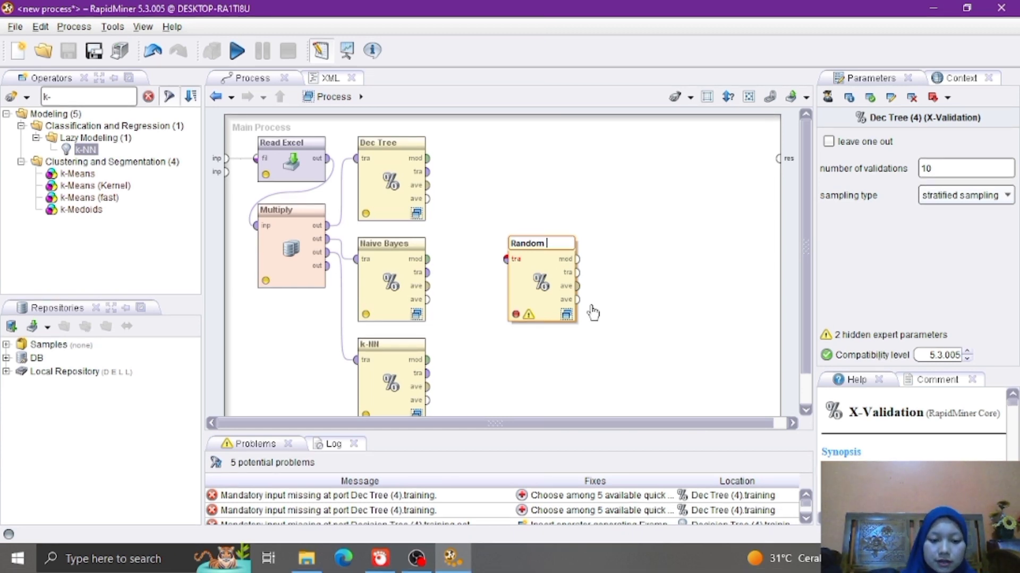
pyautogui.write(' Fo')
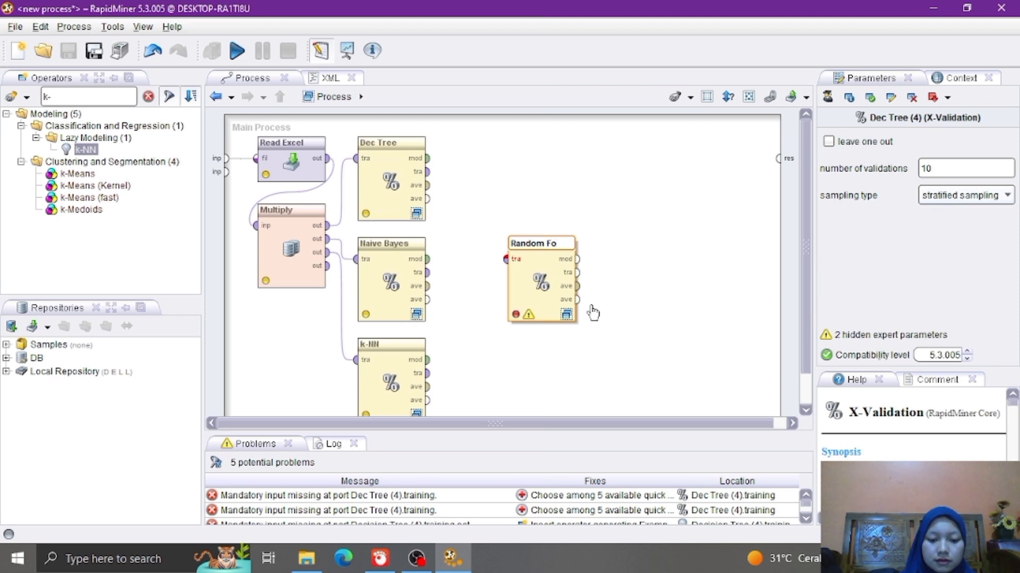
pyautogui.write('rest')
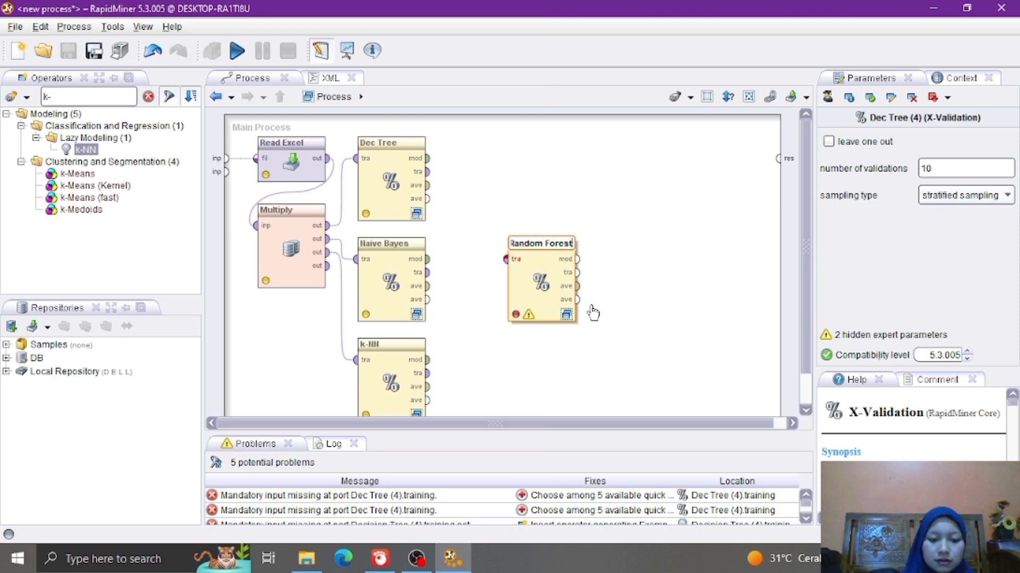
pyautogui.press('Return')
# Open the Random Forest validation's subprocess and delete the Decision Tree operator from Training.
pyautogui.doubleClick(534, 296)
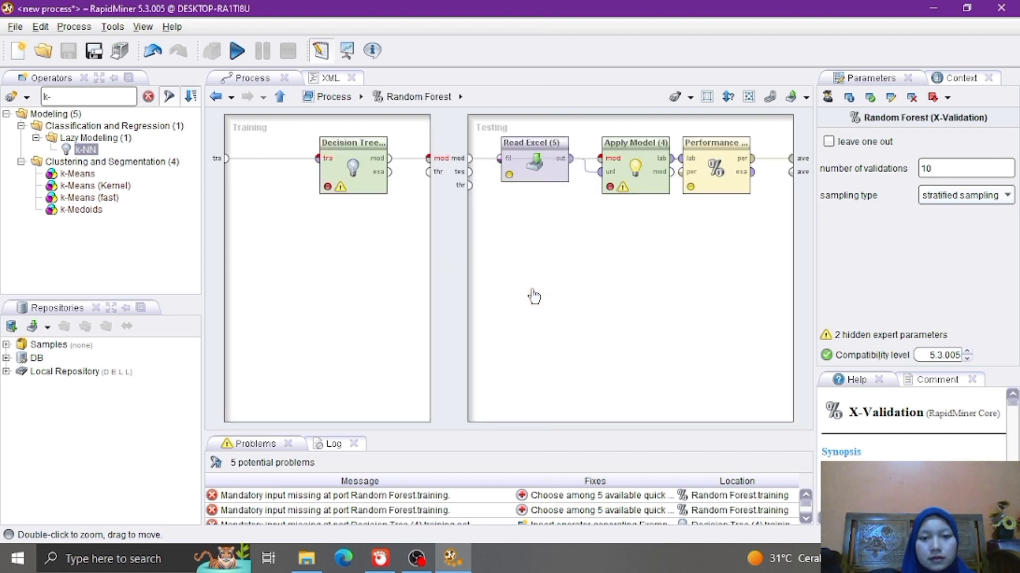
pyautogui.click(350, 171)
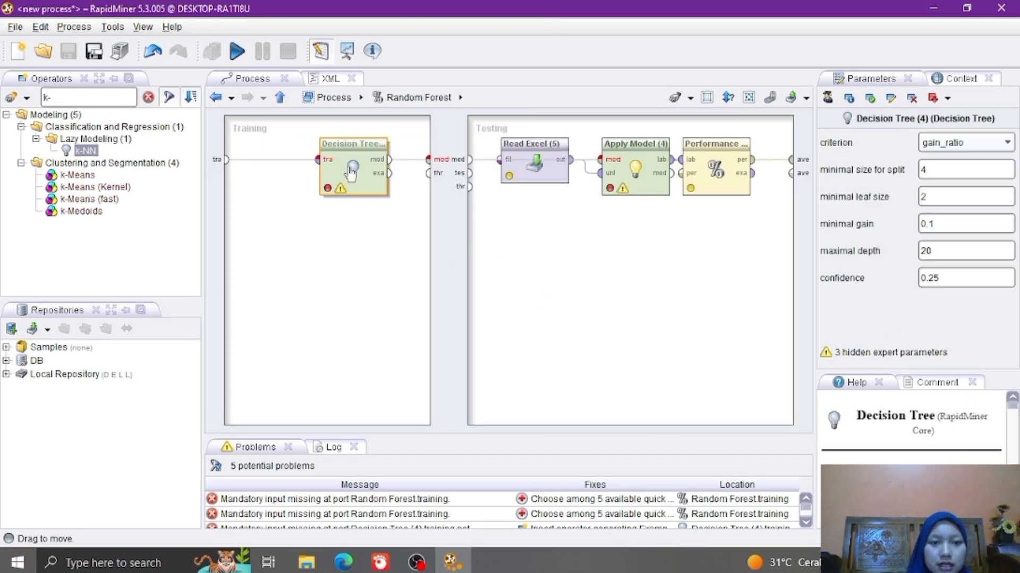
pyautogui.rightClick(350, 171)
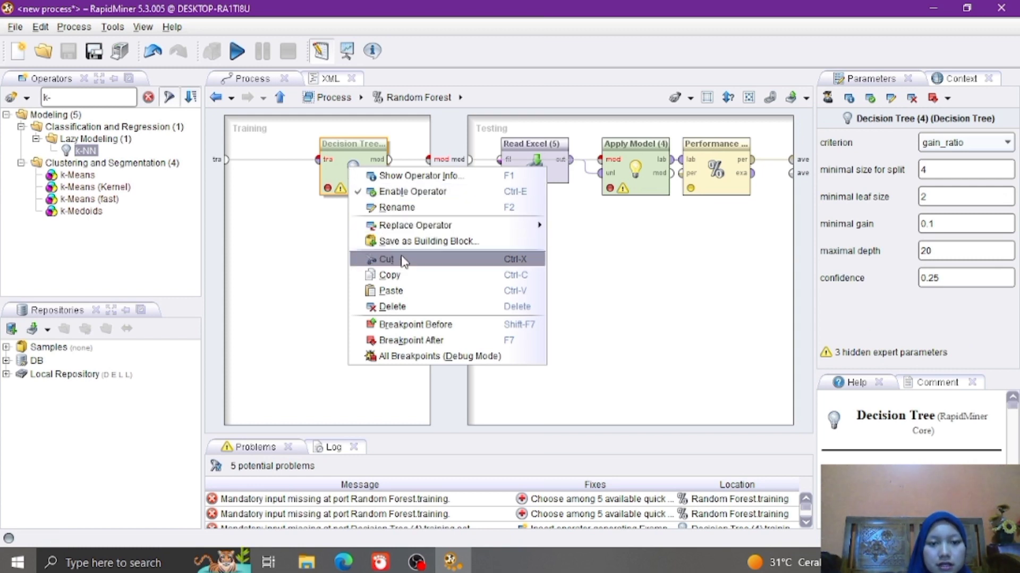
pyautogui.click(392, 307)
# Filter the operators for "fores", add Random Forest to Training wired between the training and model ports, and return to the main process.
pyautogui.click(75, 92)
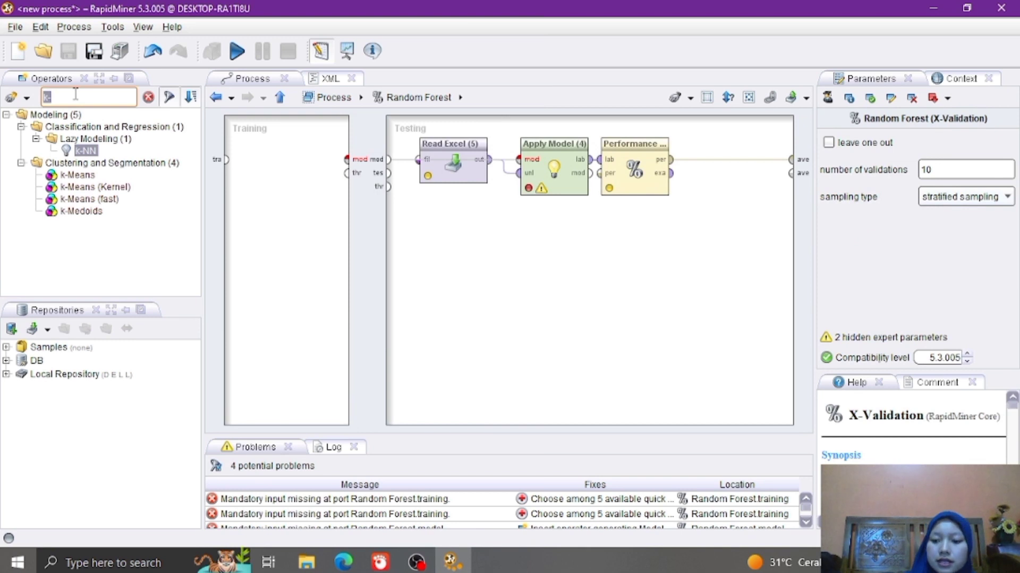
pyautogui.press('BackSpace')
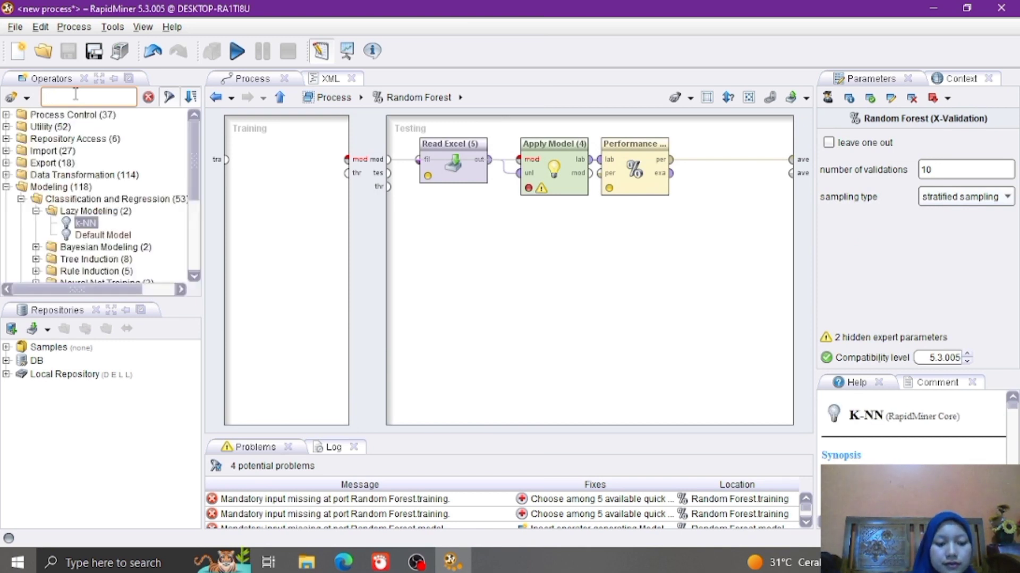
pyautogui.write('fores')
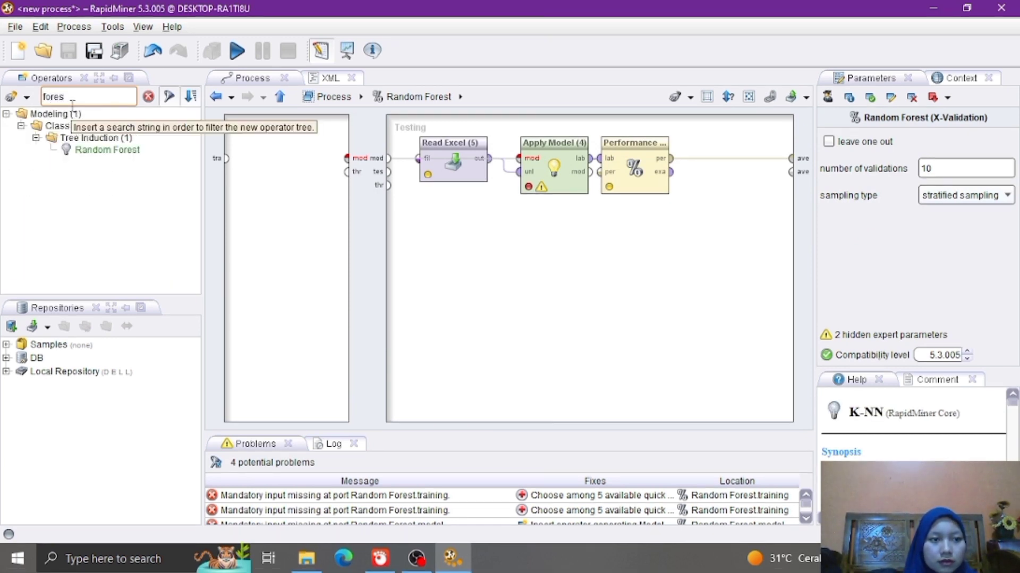
pyautogui.moveTo(108, 150); pyautogui.dragTo(286, 169)
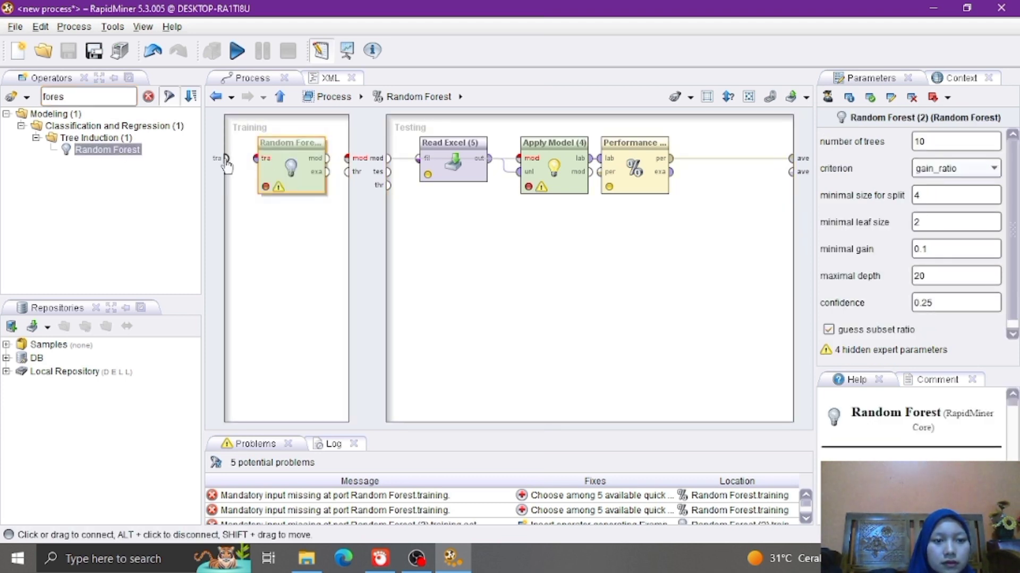
pyautogui.moveTo(227, 159); pyautogui.dragTo(260, 168)
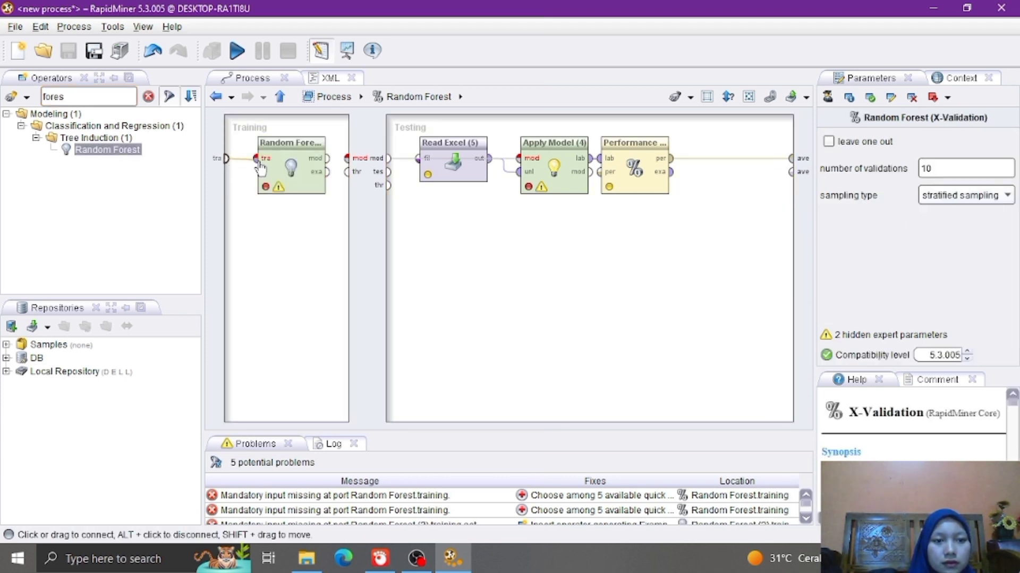
pyautogui.click(261, 169)
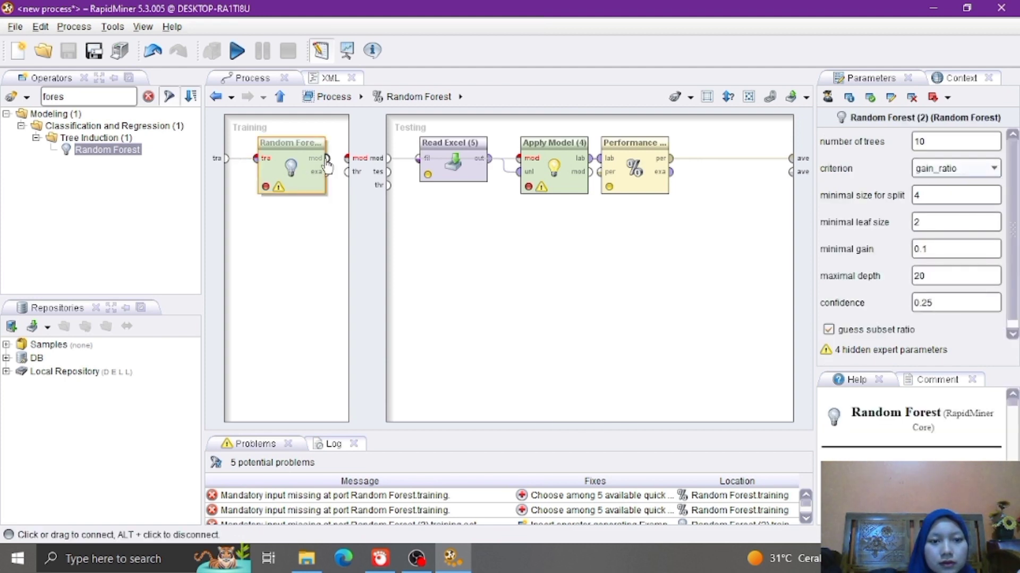
pyautogui.moveTo(326, 160); pyautogui.dragTo(347, 159)
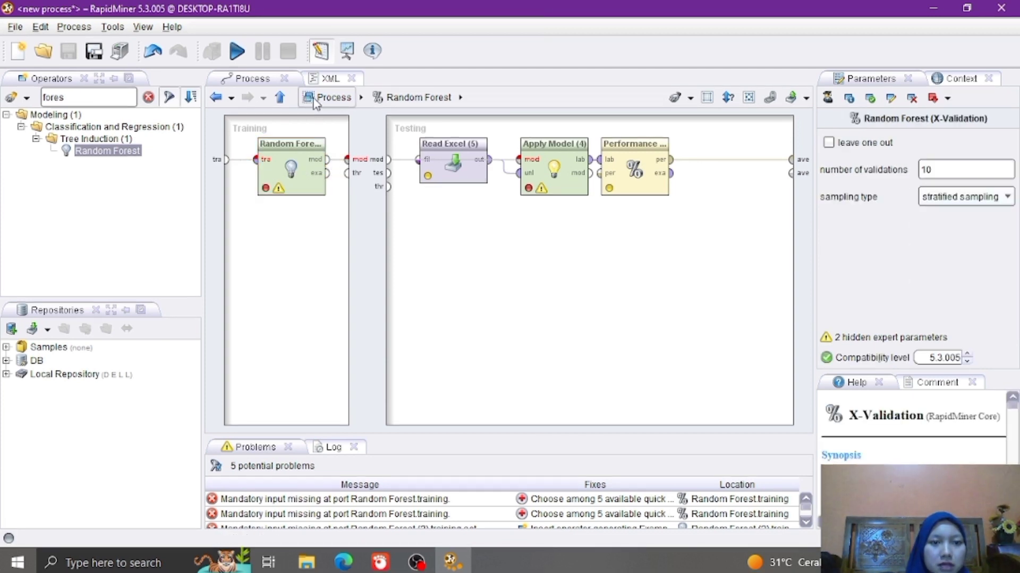
pyautogui.click(328, 97)
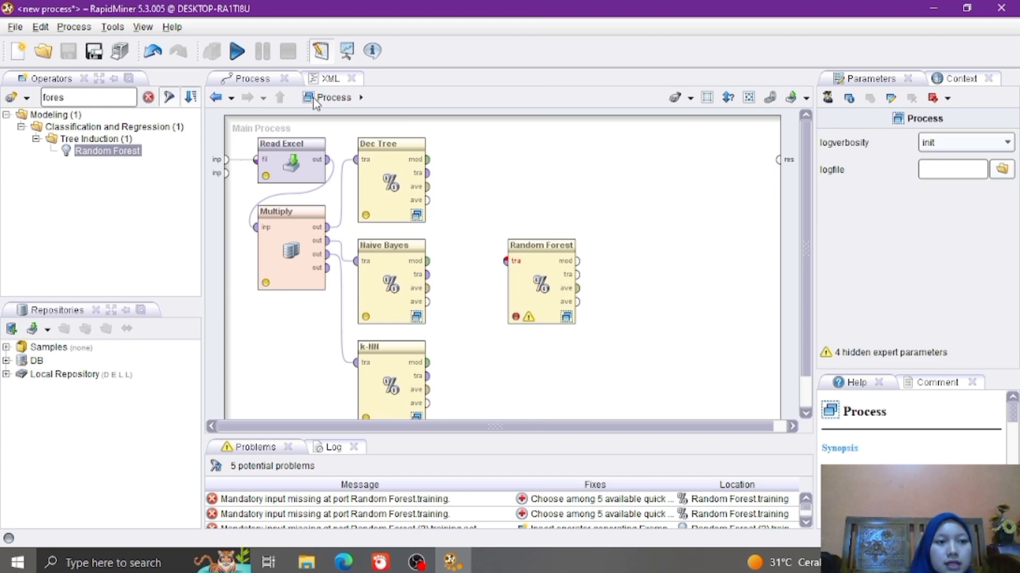
# Filter the operators for "T-t" and place a T-Test operator beside the Random Forest validation.
pyautogui.doubleClick(85, 97)
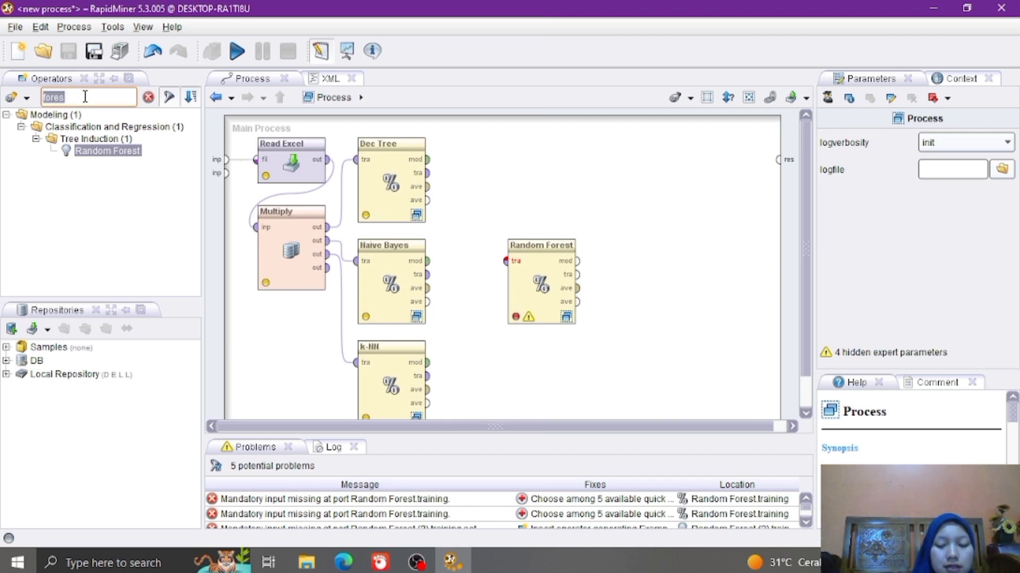
pyautogui.press('BackSpace')
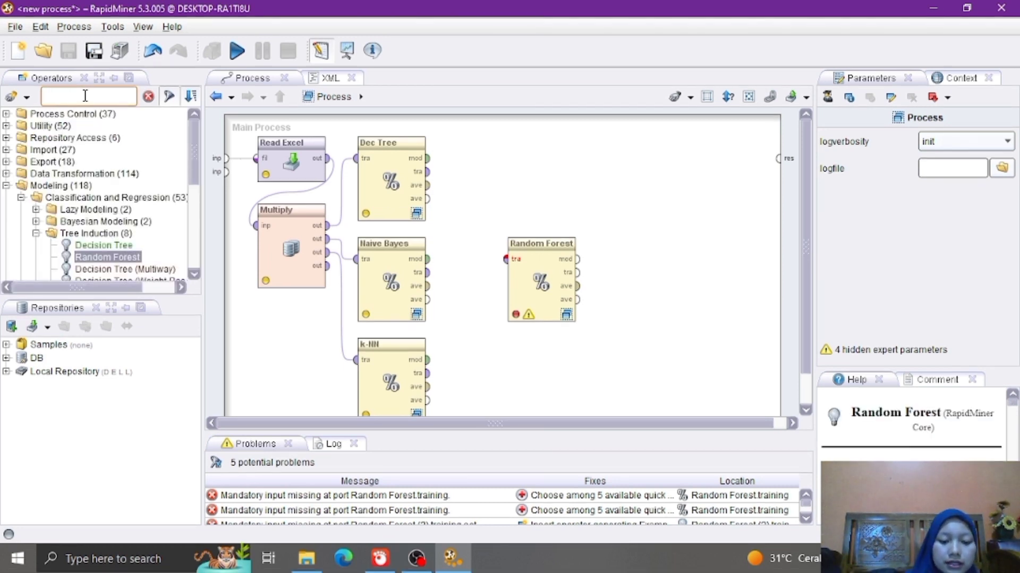
pyautogui.write('T')
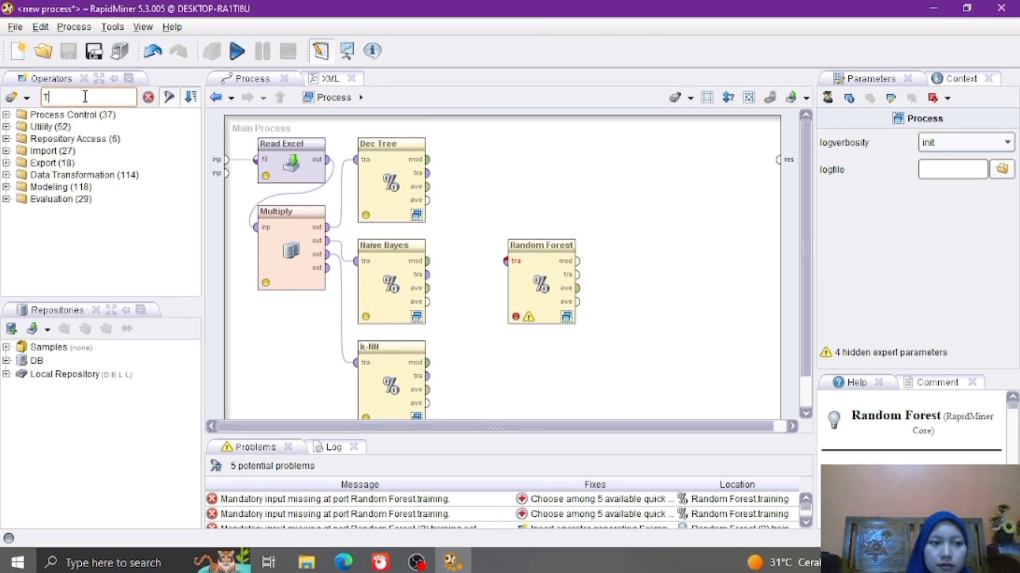
pyautogui.write('-')
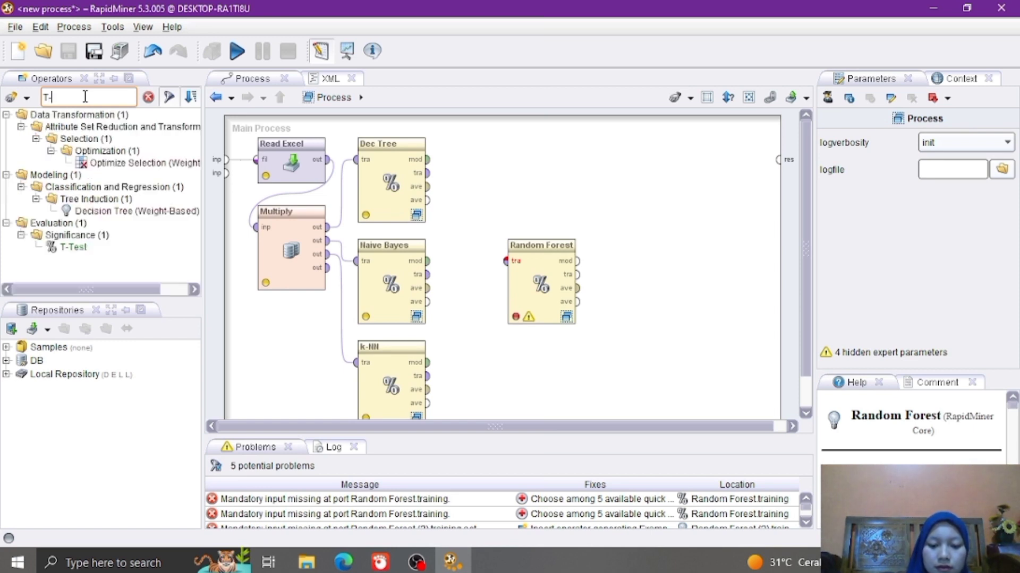
pyautogui.write('t')
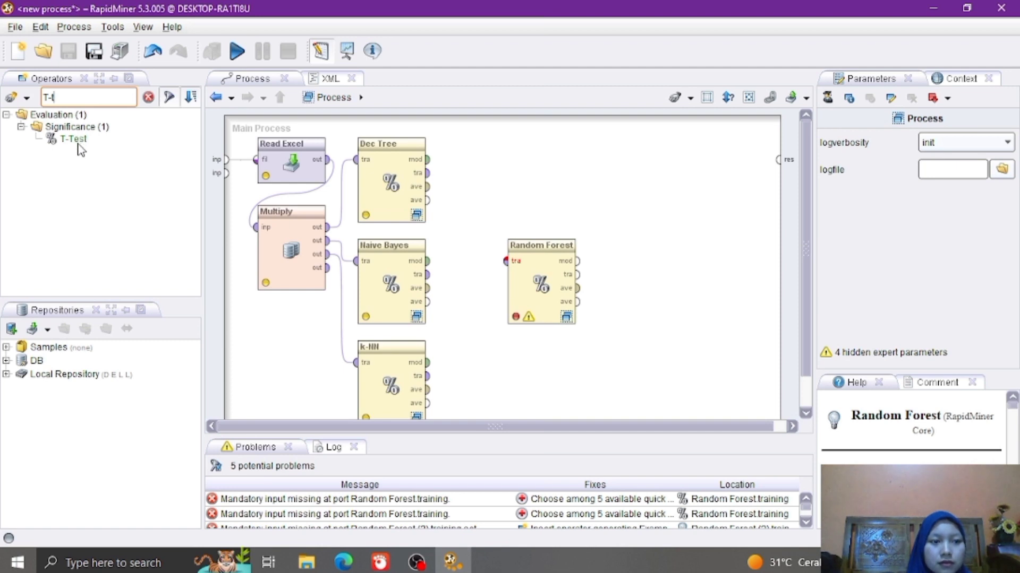
pyautogui.moveTo(74, 139); pyautogui.dragTo(680, 275)
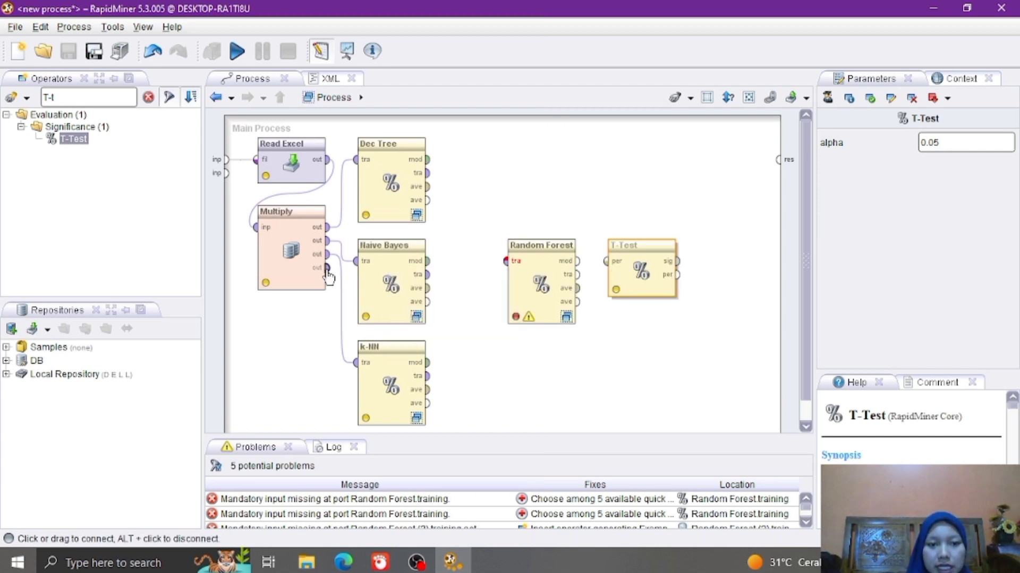
# Connect Multiply's fourth output to the training port of the Random Forest validation.
pyautogui.moveTo(328, 273)
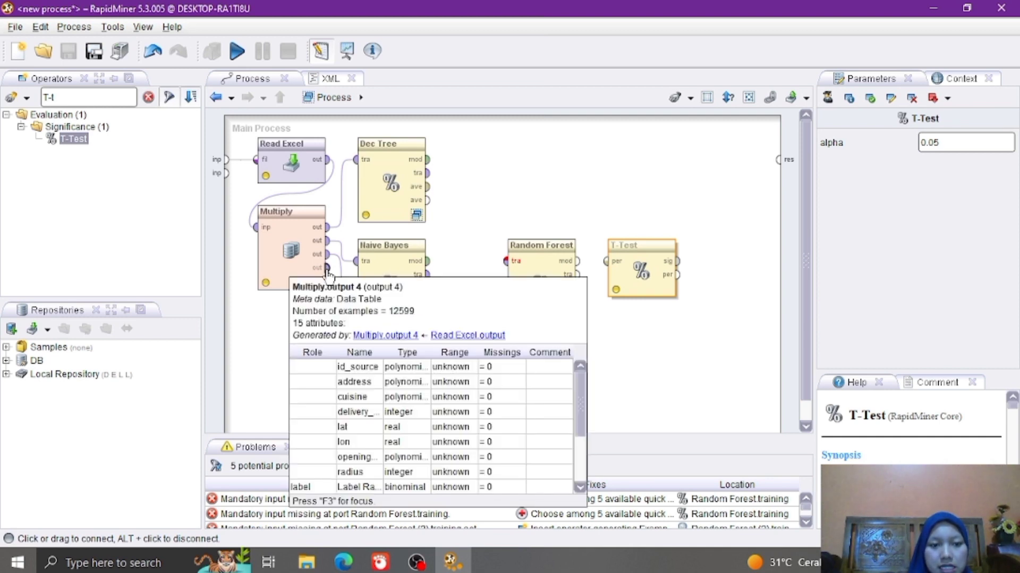
pyautogui.moveTo(329, 273); pyautogui.dragTo(505, 261)
pyautogui.click(507, 263)
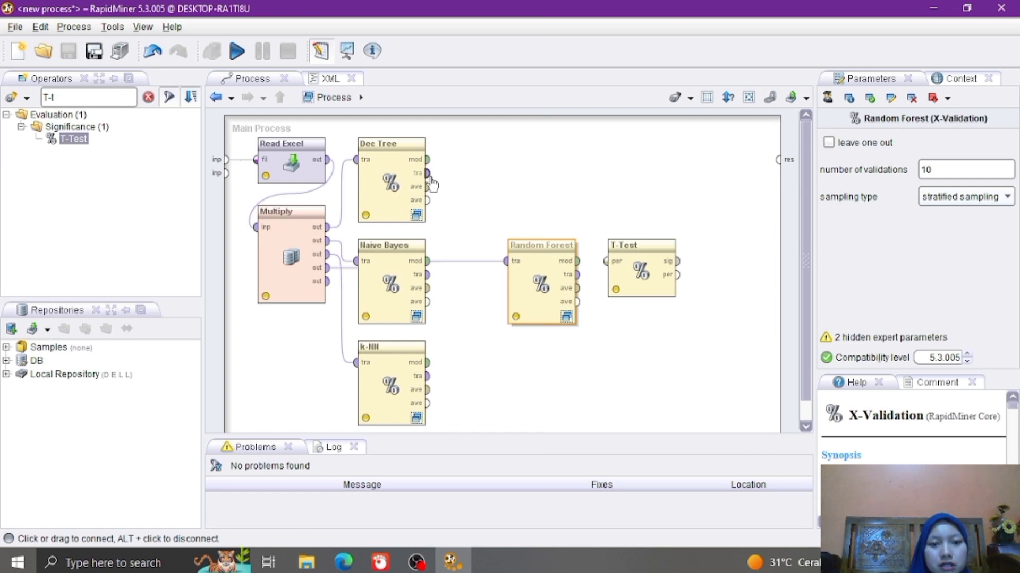
# Wire an averagable output from each of Dec Tree, Naive Bayes, k-NN and Random Forest into T-Test, with Random Forest moved beside k-NN.
pyautogui.moveTo(432, 182)
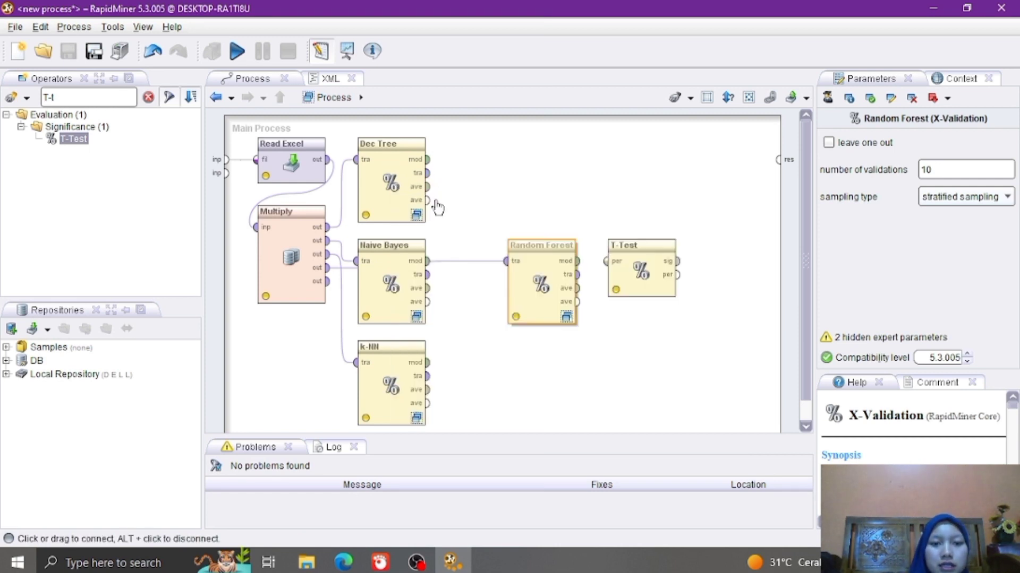
pyautogui.moveTo(427, 187); pyautogui.dragTo(606, 261)
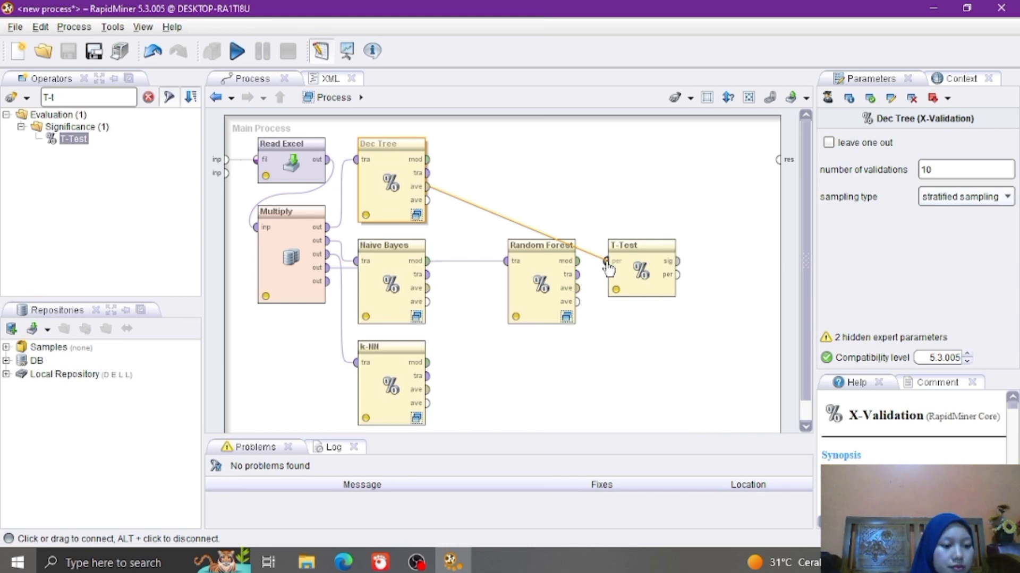
pyautogui.click(606, 261)
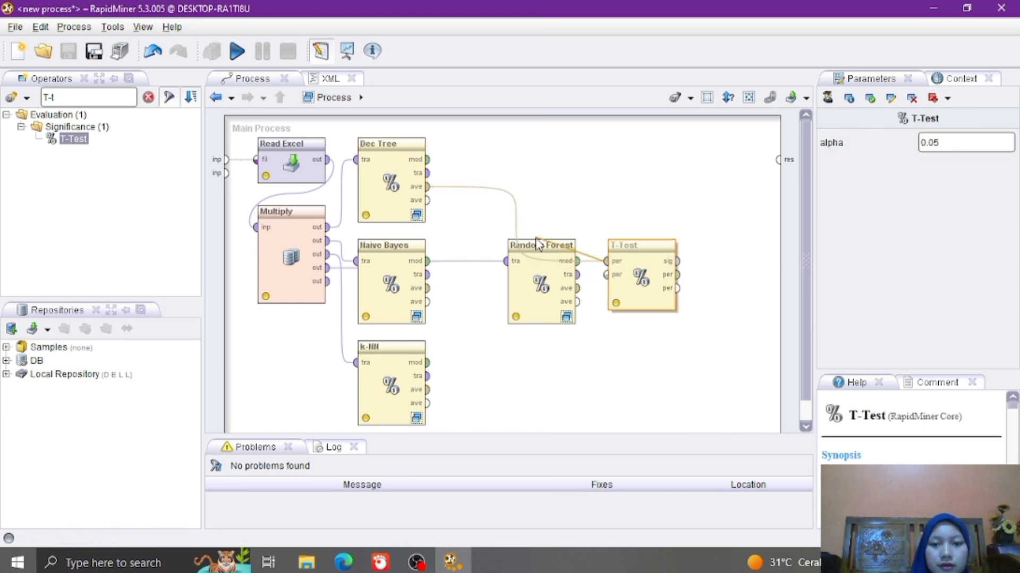
pyautogui.click(596, 288)
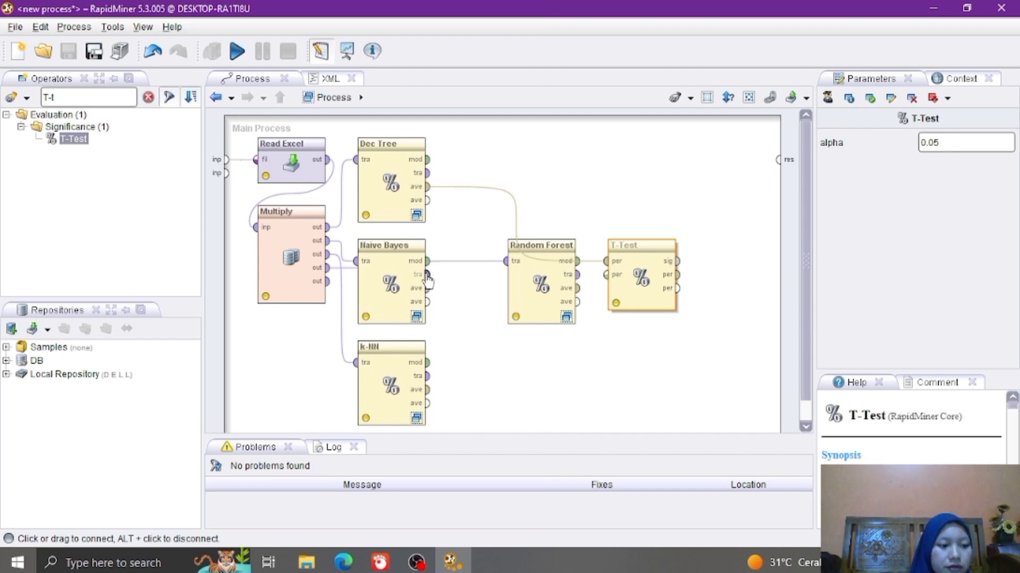
pyautogui.moveTo(428, 275)
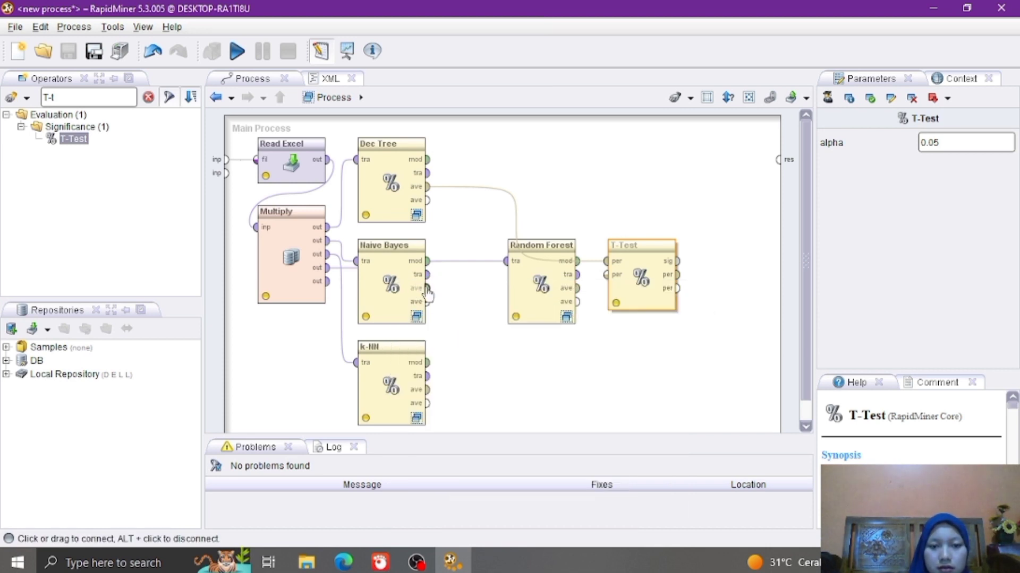
pyautogui.moveTo(427, 288); pyautogui.dragTo(605, 281)
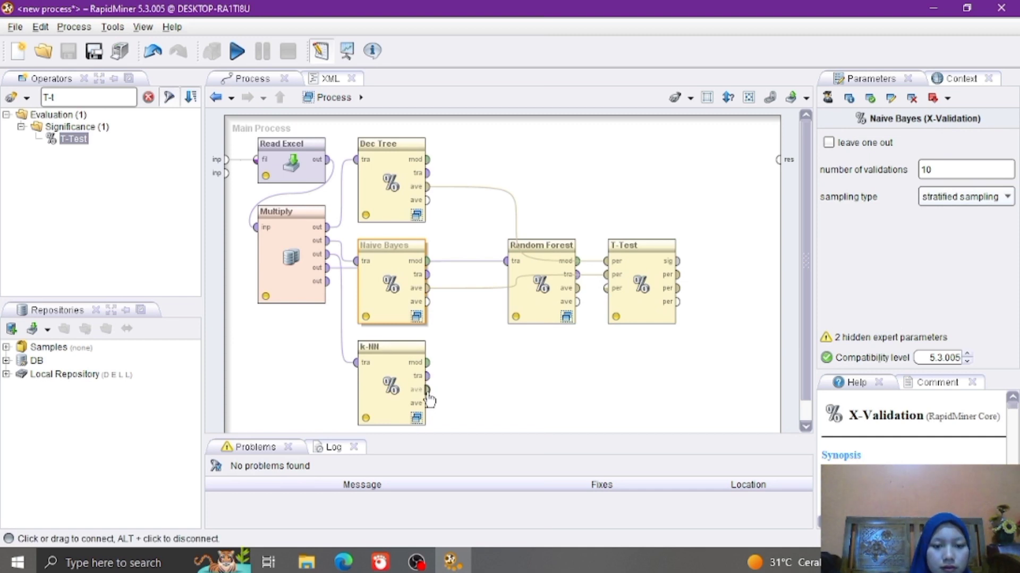
pyautogui.moveTo(428, 389); pyautogui.dragTo(555, 422)
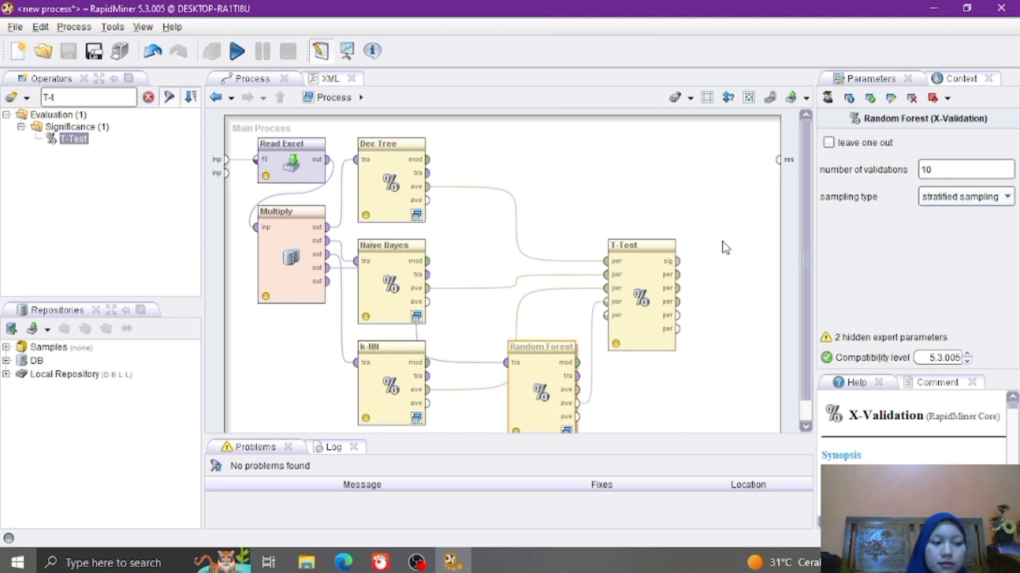
# Connect T-Test's significance output and first performance output to the first two process result ports.
pyautogui.click(677, 262)
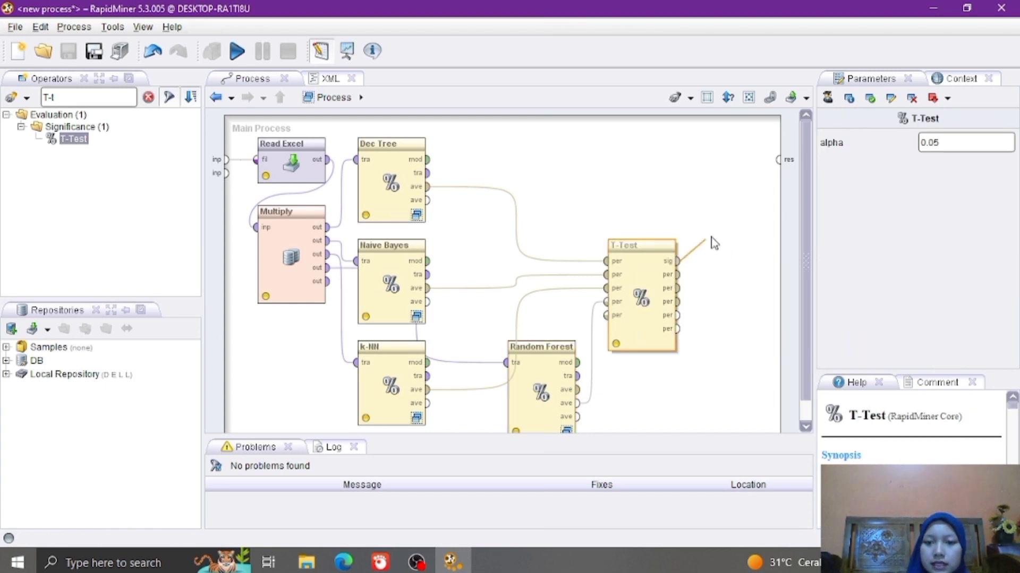
pyautogui.click(779, 160)
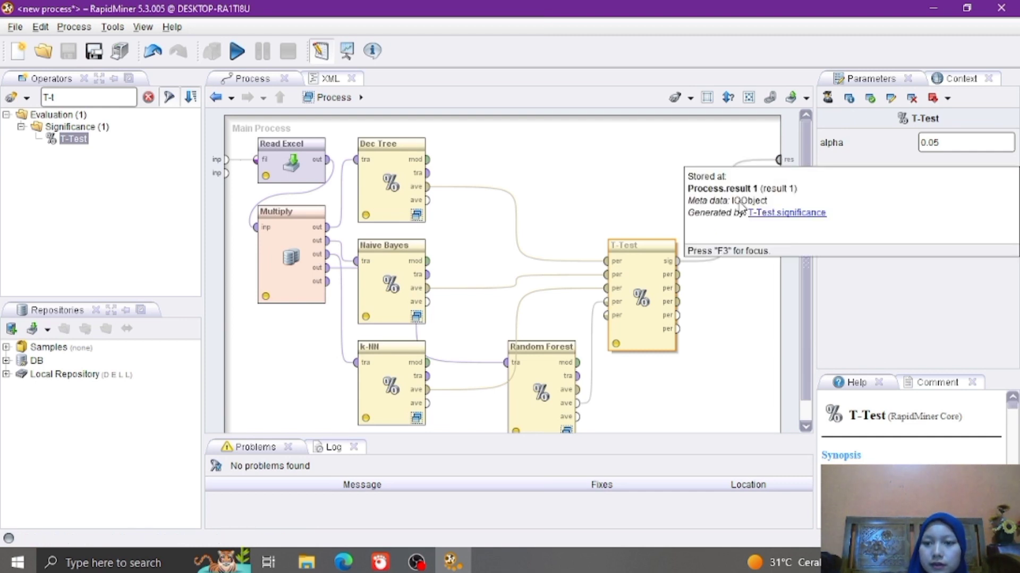
pyautogui.click(678, 275)
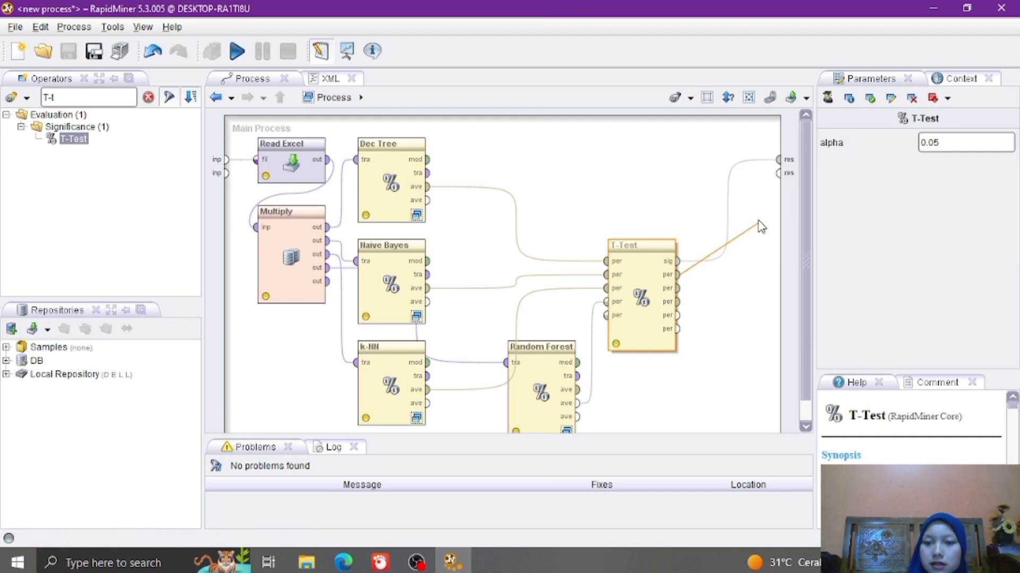
pyautogui.click(779, 173)
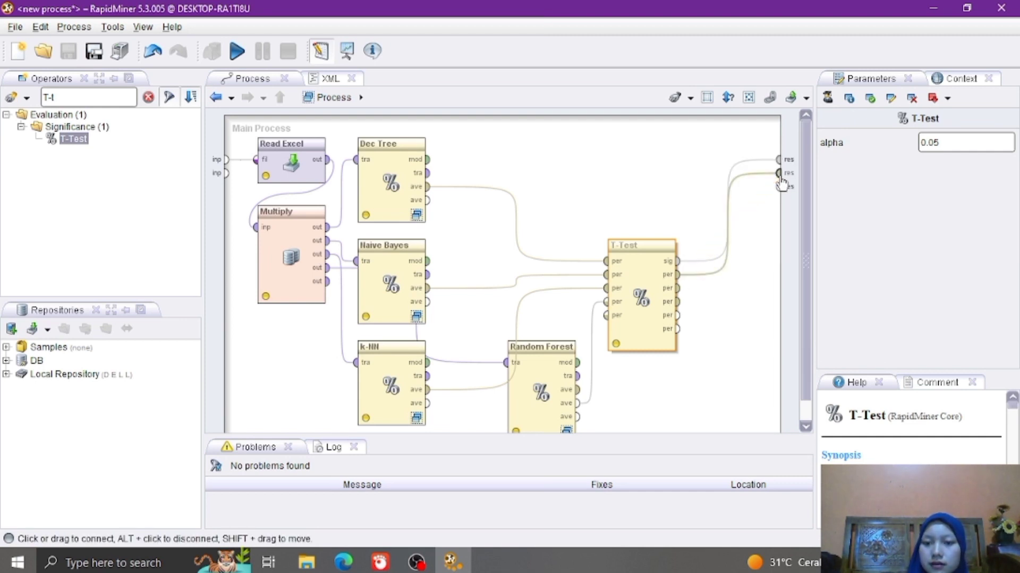
pyautogui.click(678, 275)
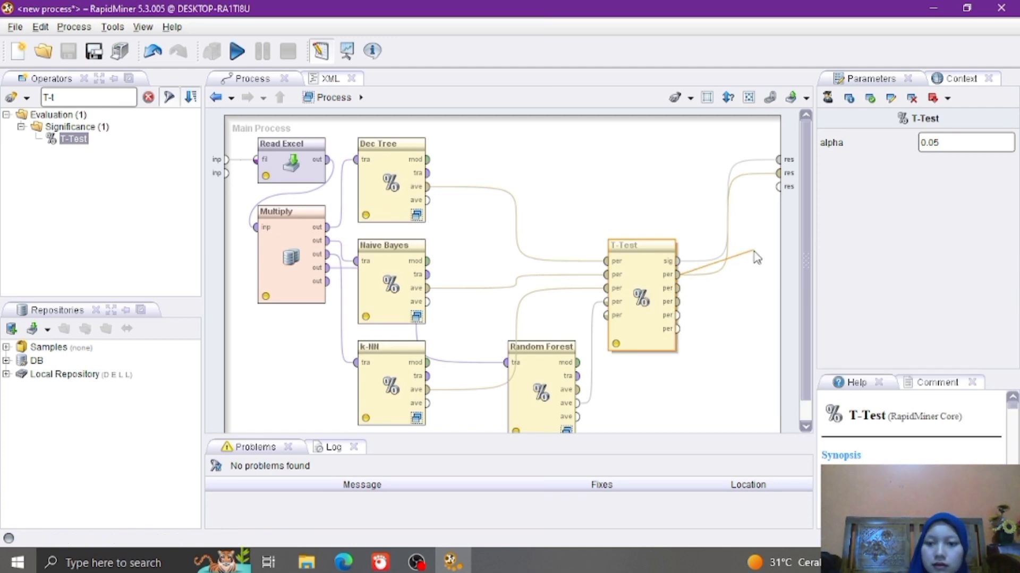
pyautogui.click(778, 189)
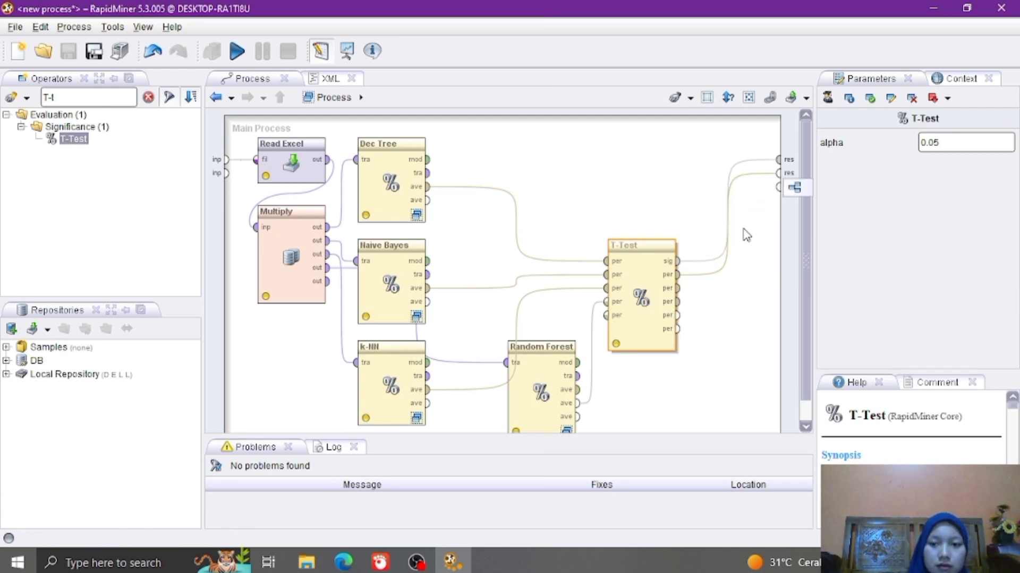
# Connect T-Test's second, third and fourth performance outputs to the next three result ports, and run the process.
pyautogui.click(677, 290)
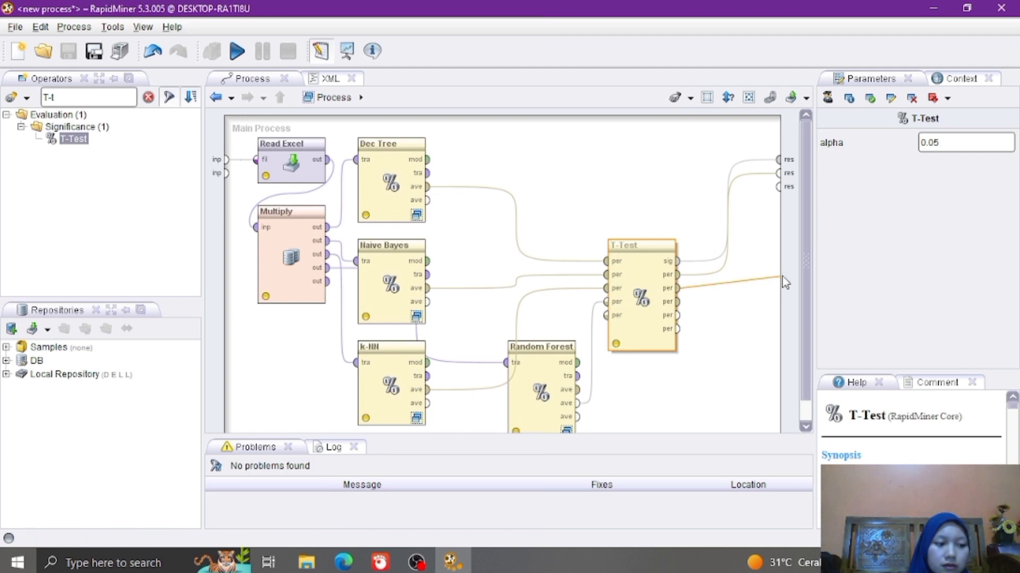
pyautogui.click(777, 186)
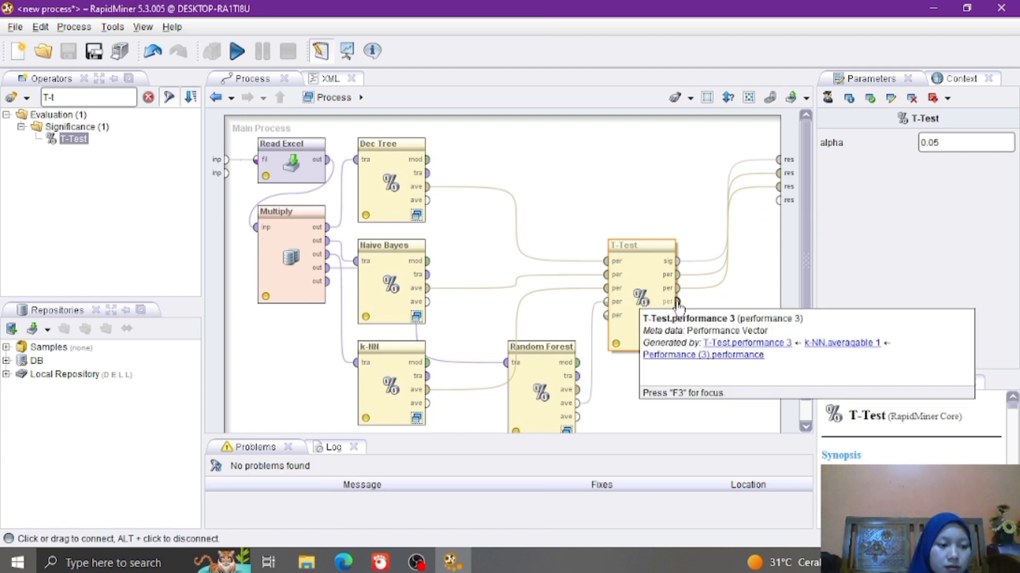
pyautogui.click(677, 302)
pyautogui.click(778, 200)
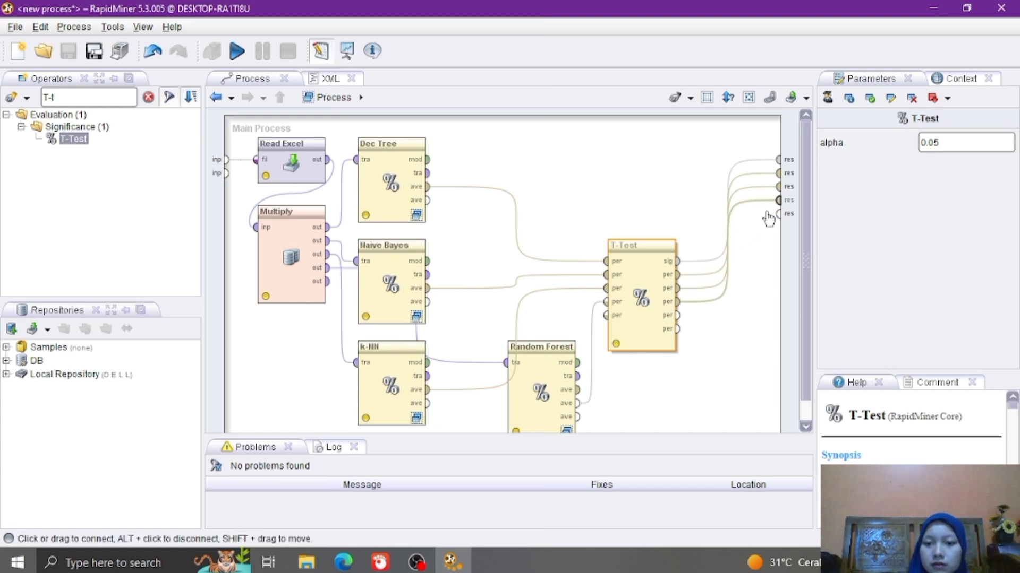
pyautogui.click(678, 315)
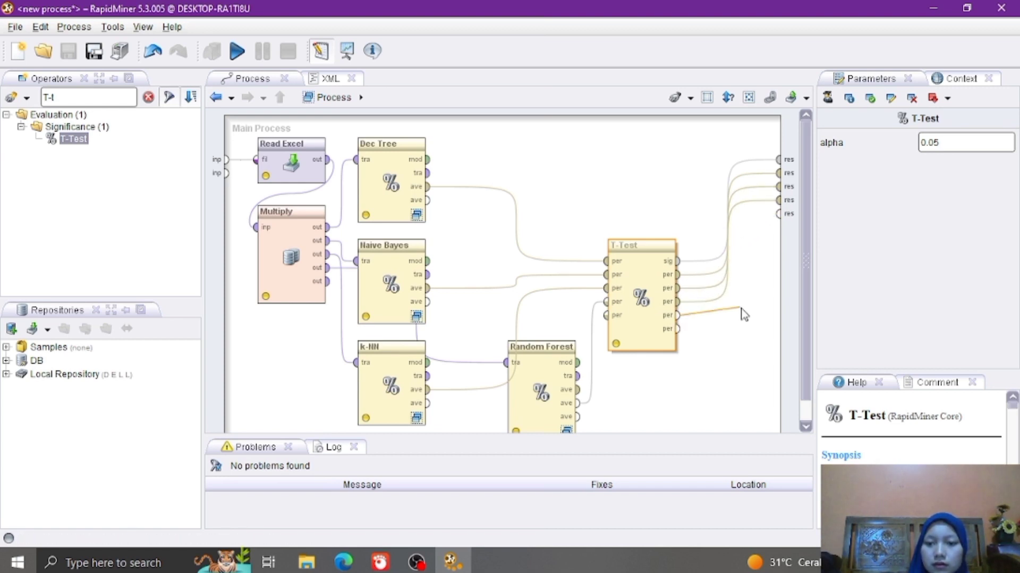
pyautogui.click(778, 214)
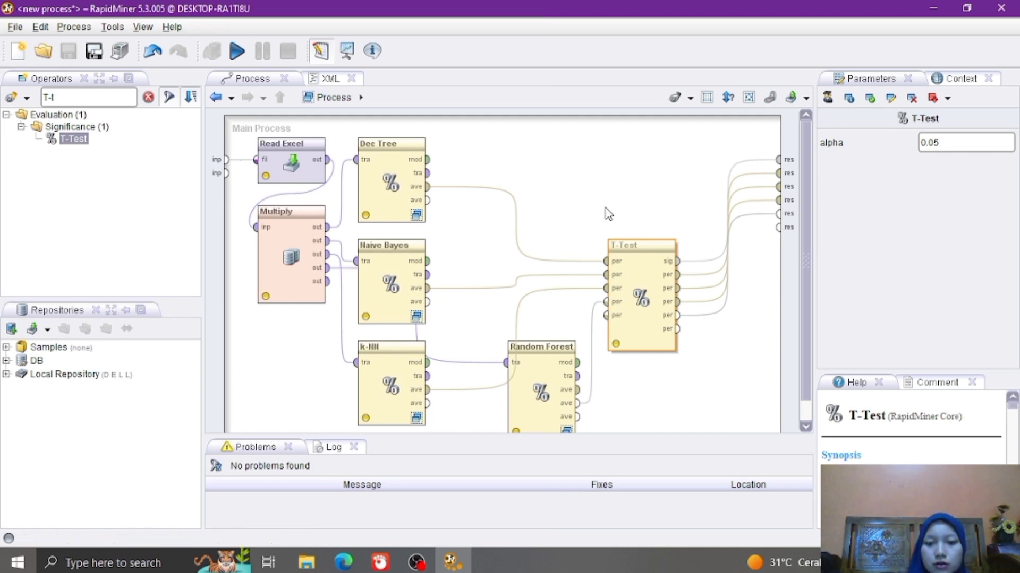
pyautogui.click(235, 53)
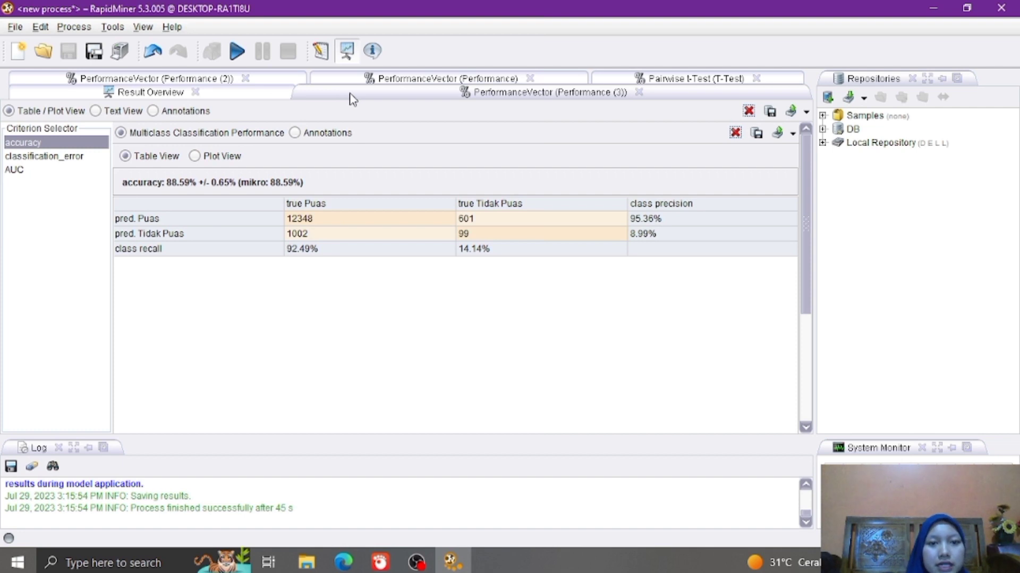
# Examine the accuracy, classification_error and AUC of the PerformanceVector (Performance) result.
pyautogui.click(393, 81)
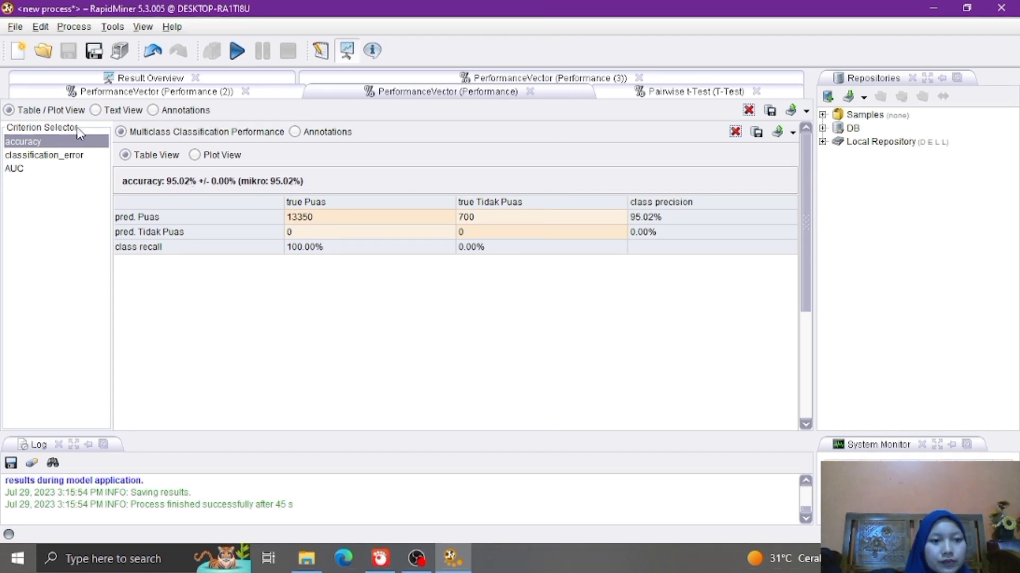
pyautogui.click(44, 158)
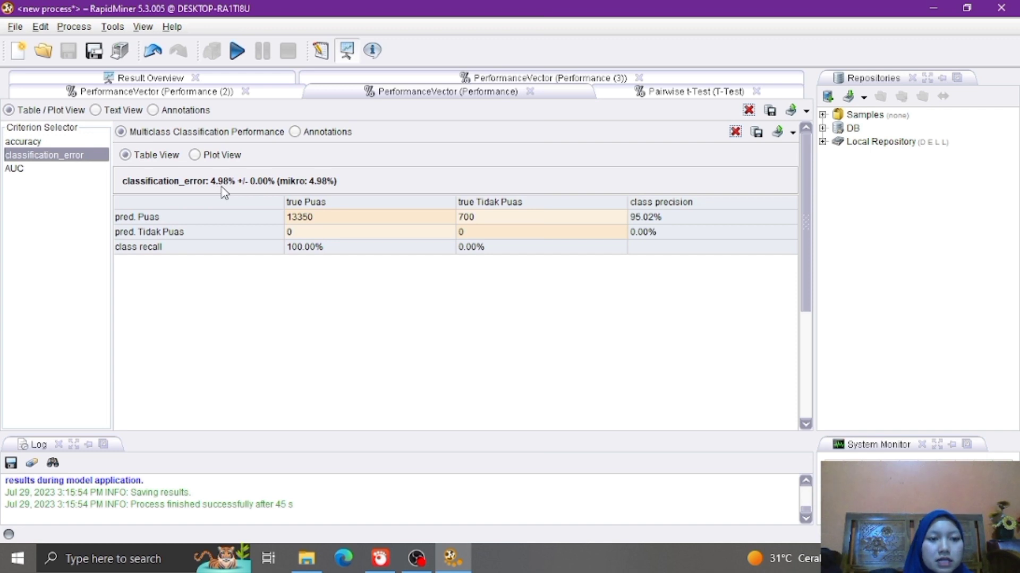
pyautogui.click(35, 168)
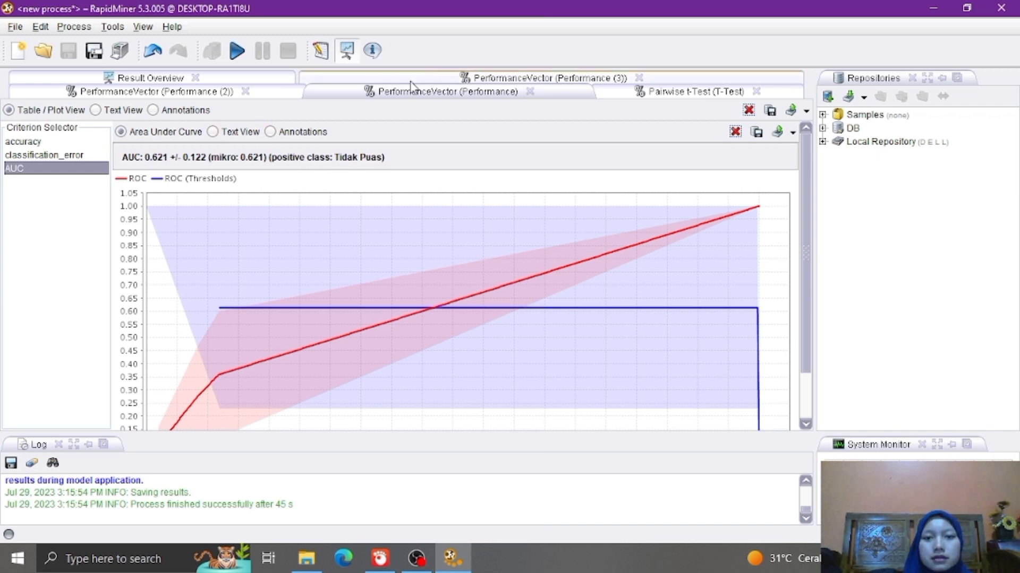
# Examine the accuracy, classification_error and AUC of the PerformanceVector (Performance (2)) result.
pyautogui.click(232, 94)
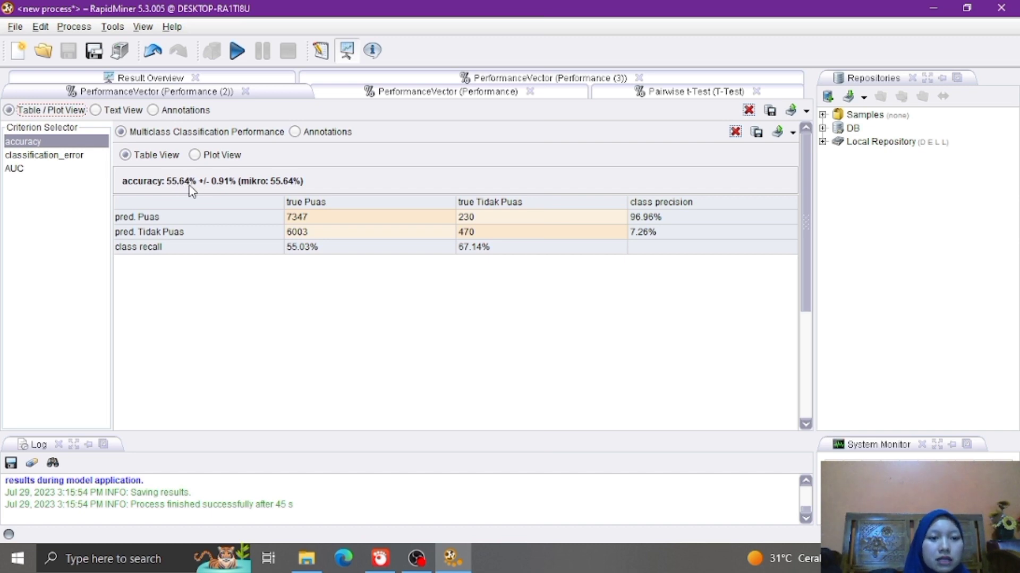
pyautogui.click(56, 156)
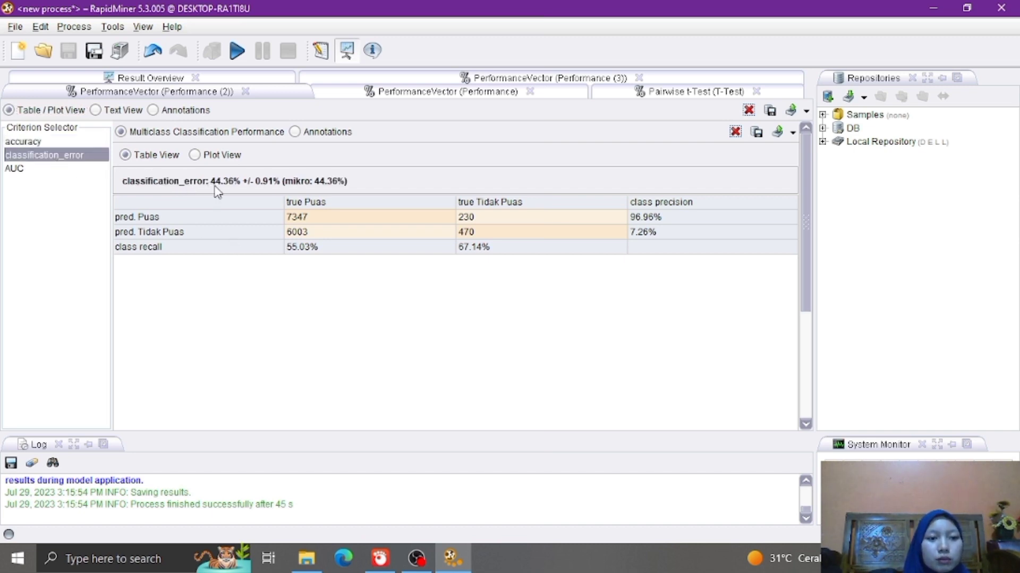
pyautogui.click(12, 171)
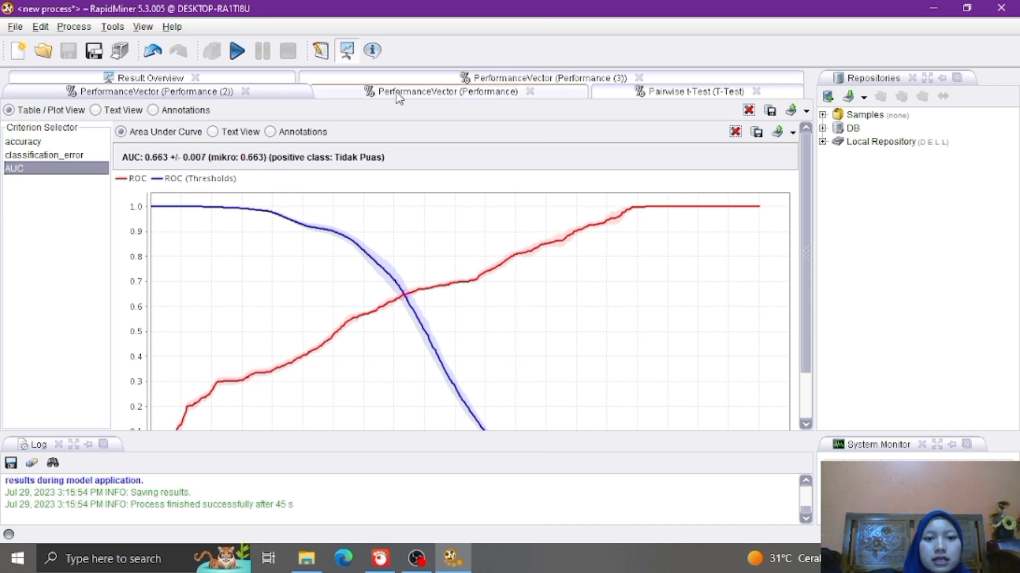
# Examine the accuracy, classification_error and AUC of the PerformanceVector (Performance (3)) result.
pyautogui.click(518, 79)
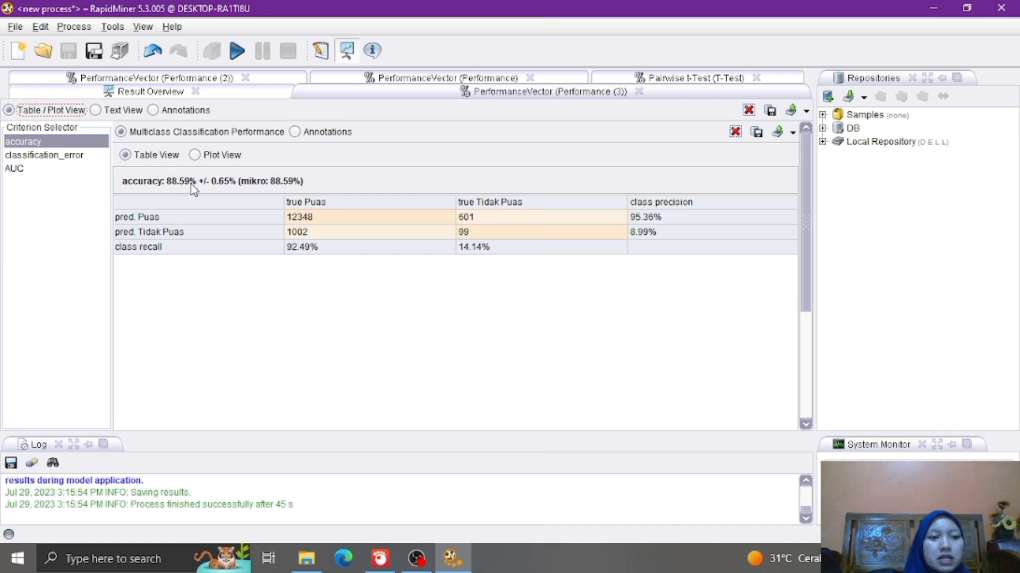
pyautogui.click(51, 158)
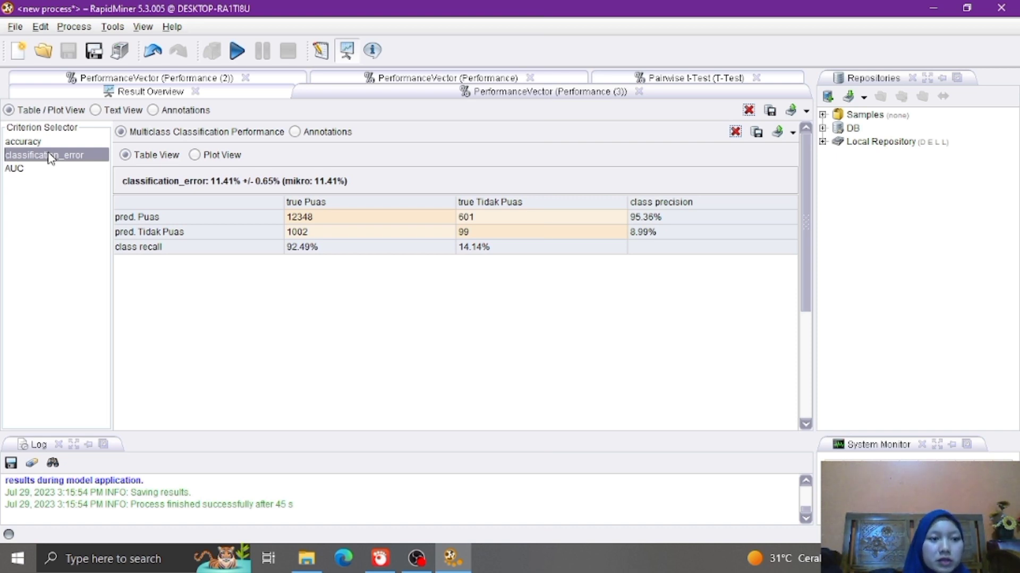
pyautogui.click(13, 176)
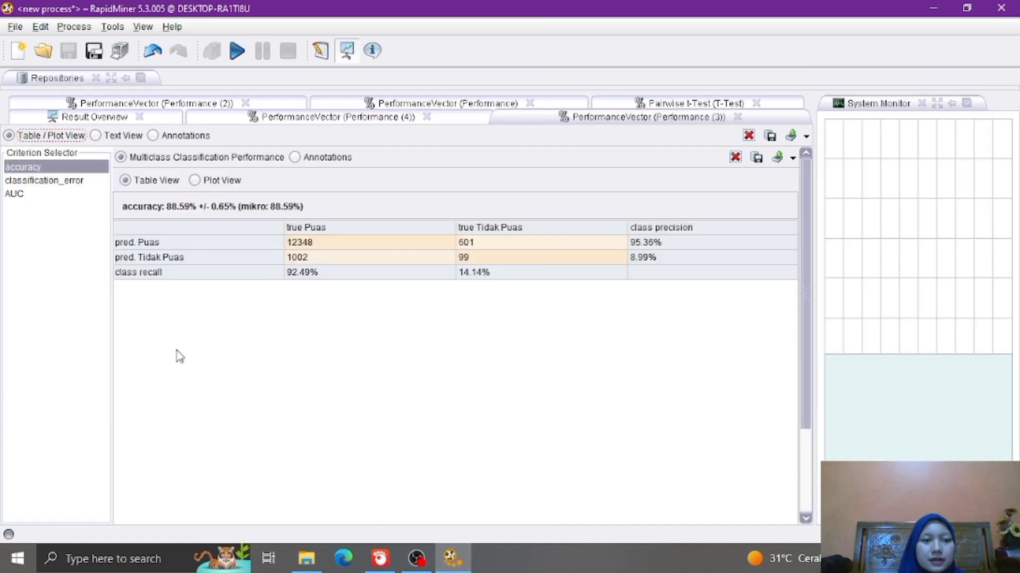
# Examine the accuracy, classification_error and AUC of the PerformanceVector (Performance (4)) result, going through all three criteria twice.
pyautogui.click(382, 121)
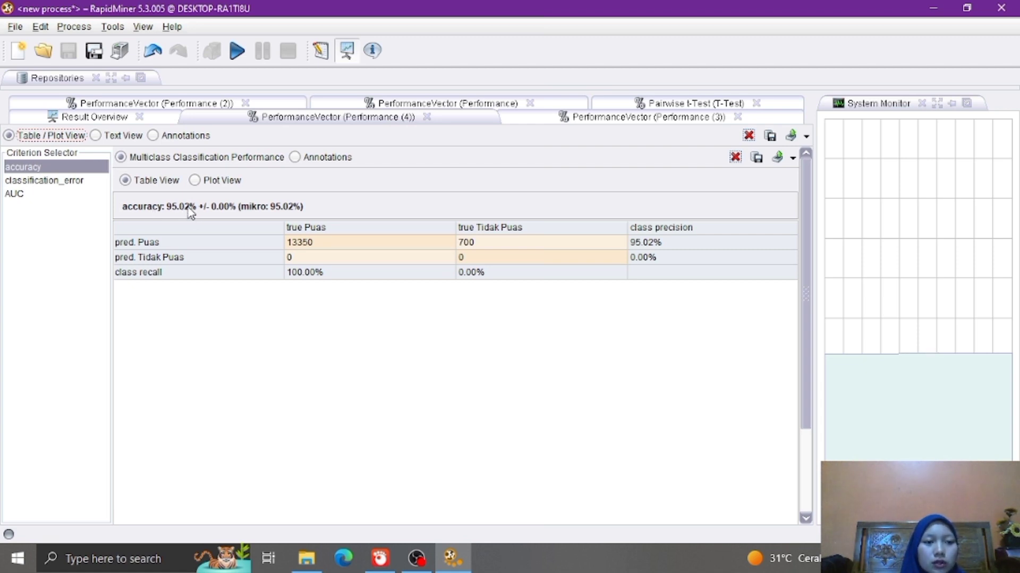
pyautogui.click(42, 181)
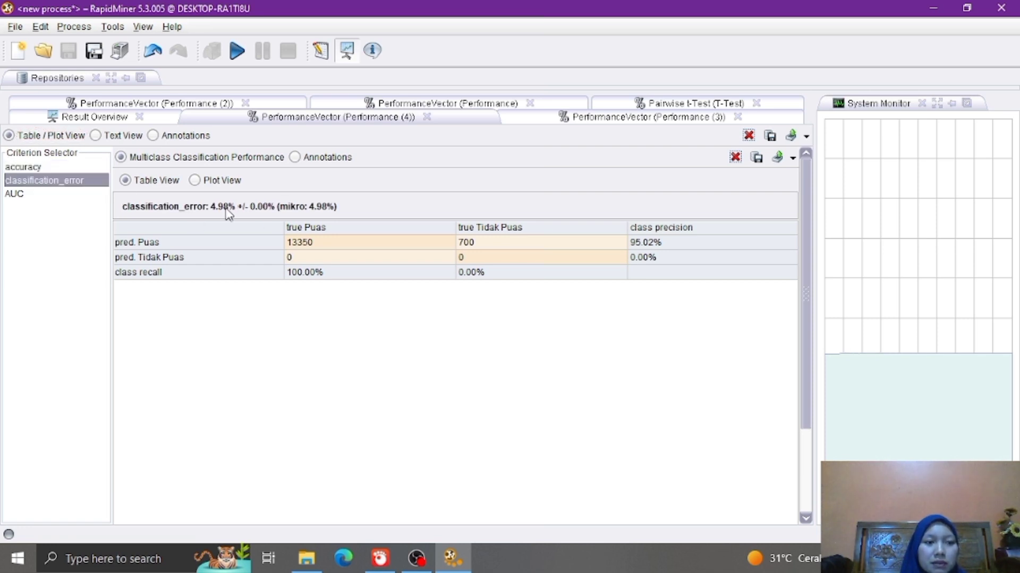
pyautogui.click(16, 194)
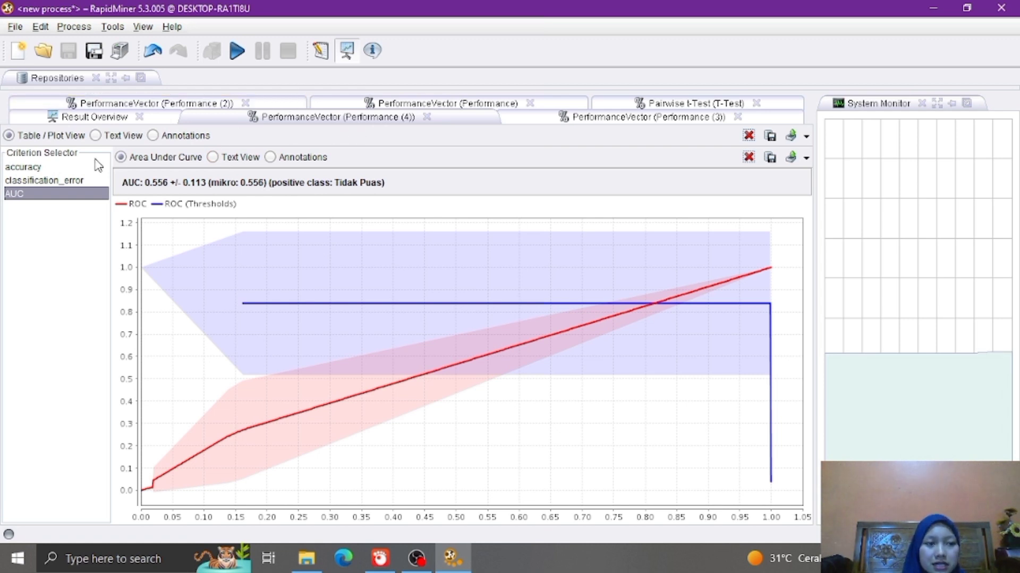
pyautogui.click(25, 169)
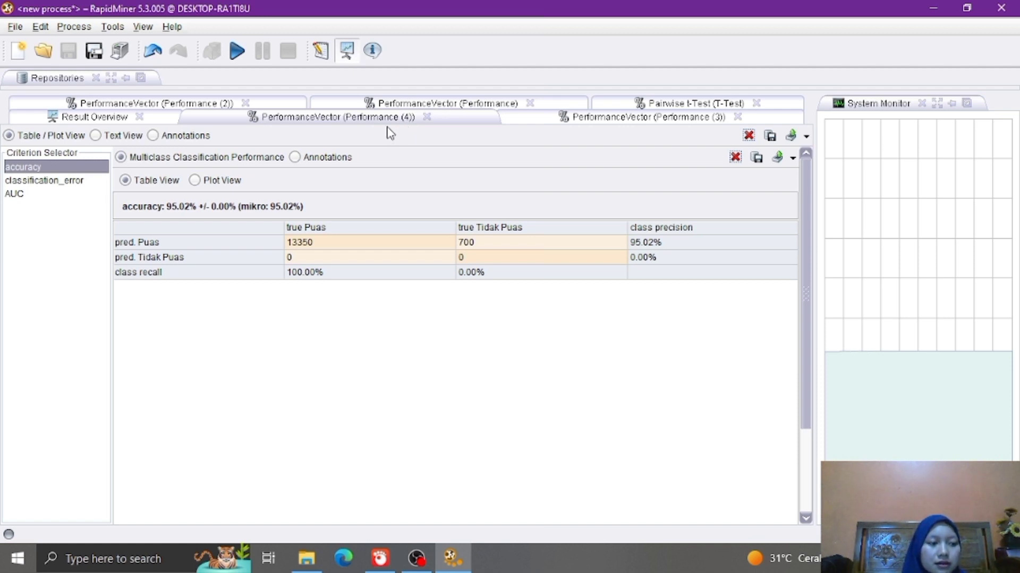
pyautogui.click(76, 182)
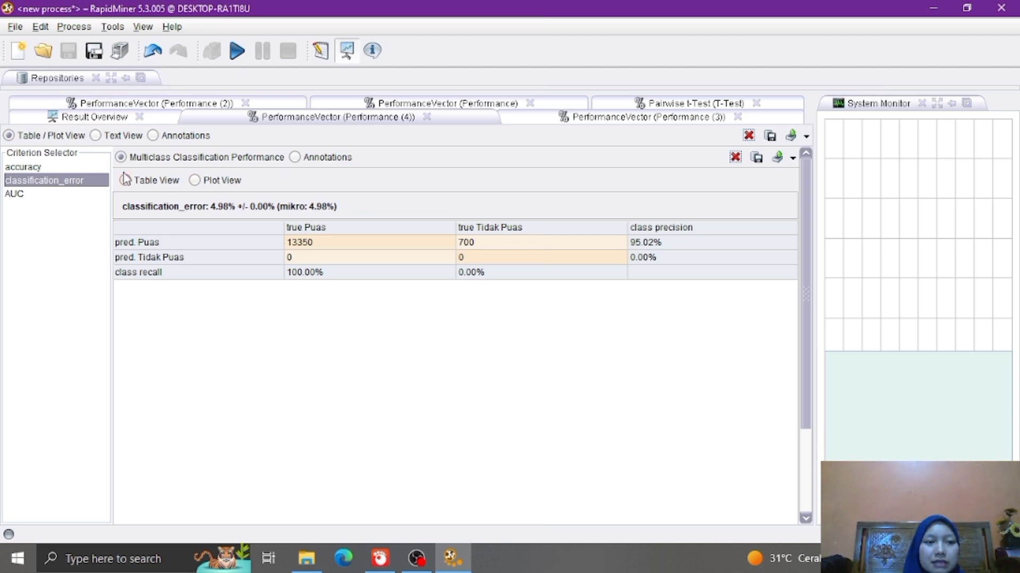
pyautogui.click(11, 195)
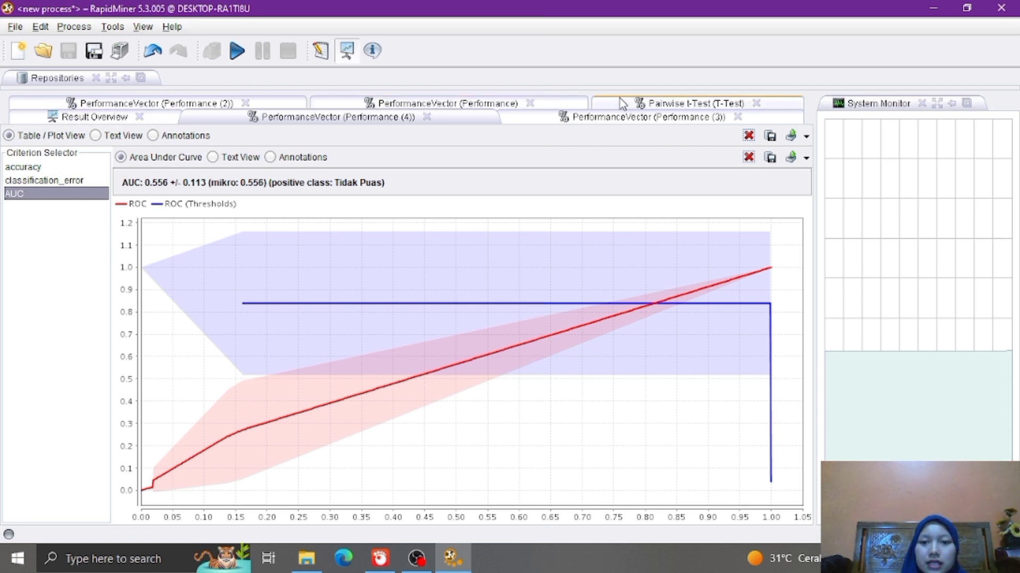
# Examine the significance table of the Pairwise t-Test (T-Test) result comparing the four models.
pyautogui.click(647, 104)
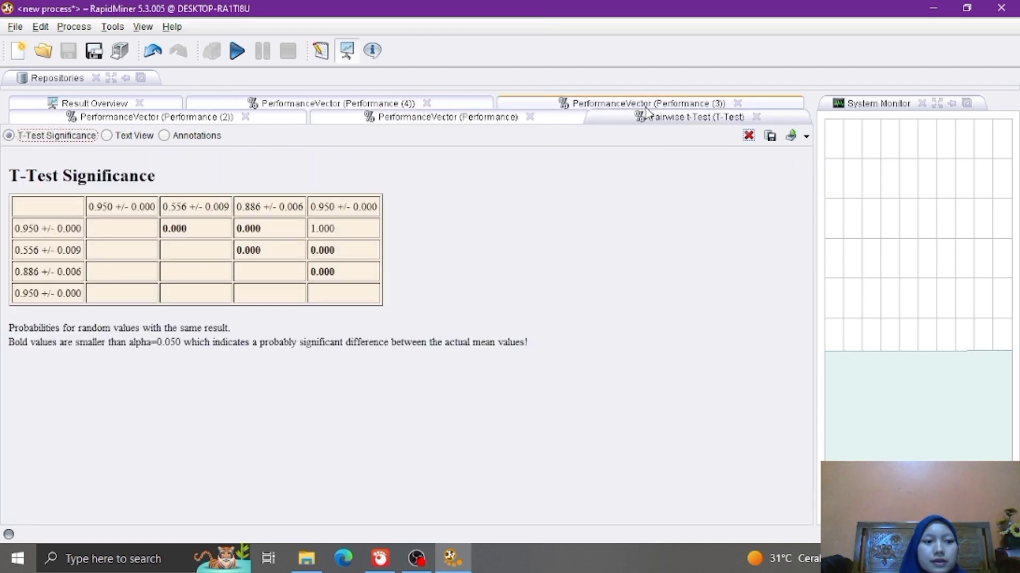